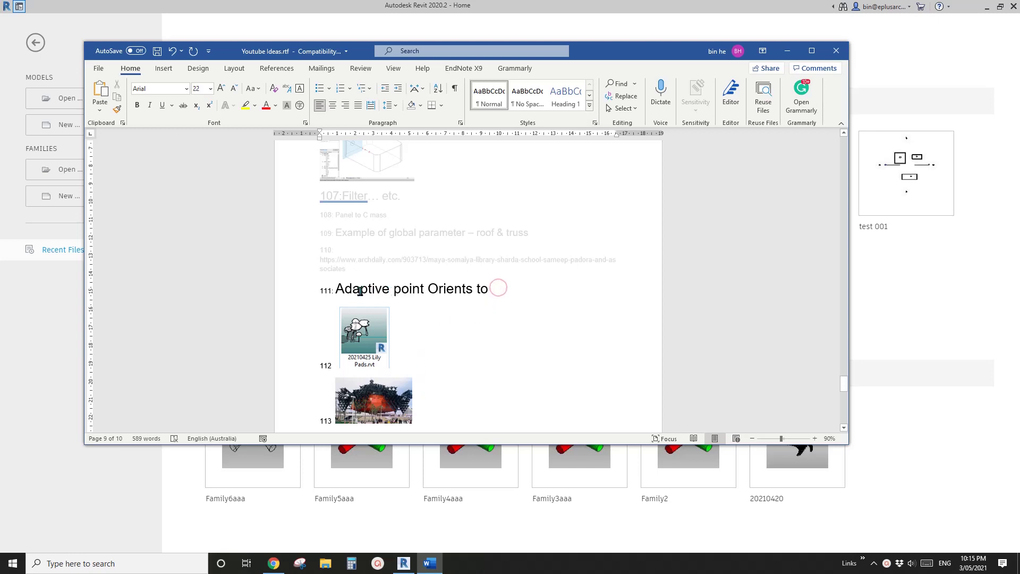
Step: Highlight the "Adaptive point Orients to" topic in the notes document, then switch to Revit
drag(375, 288, 427, 290)
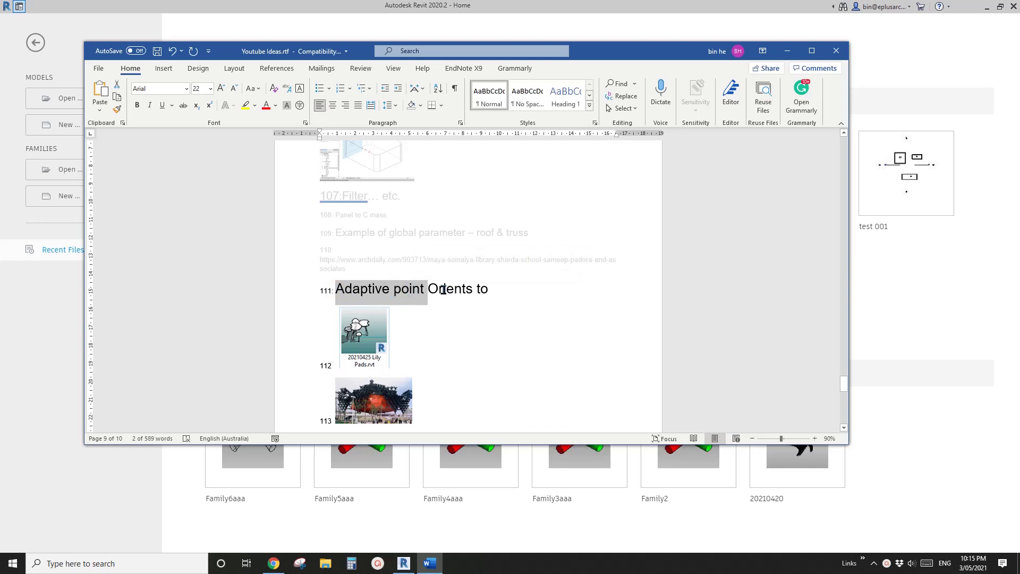
click(495, 290)
key(alt+Tab)
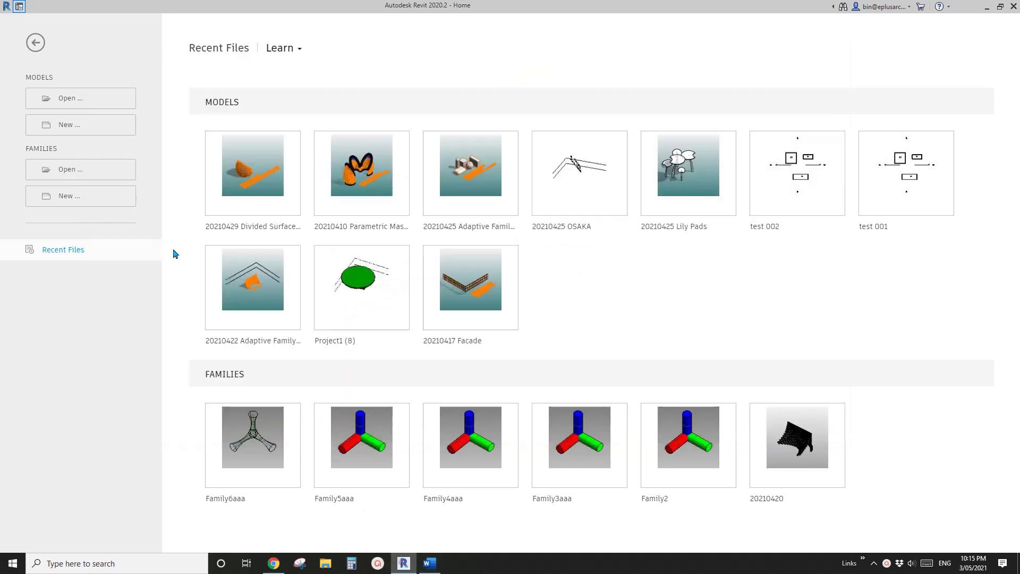
Step: Create a new family from the metric adaptive generic model template
click(92, 192)
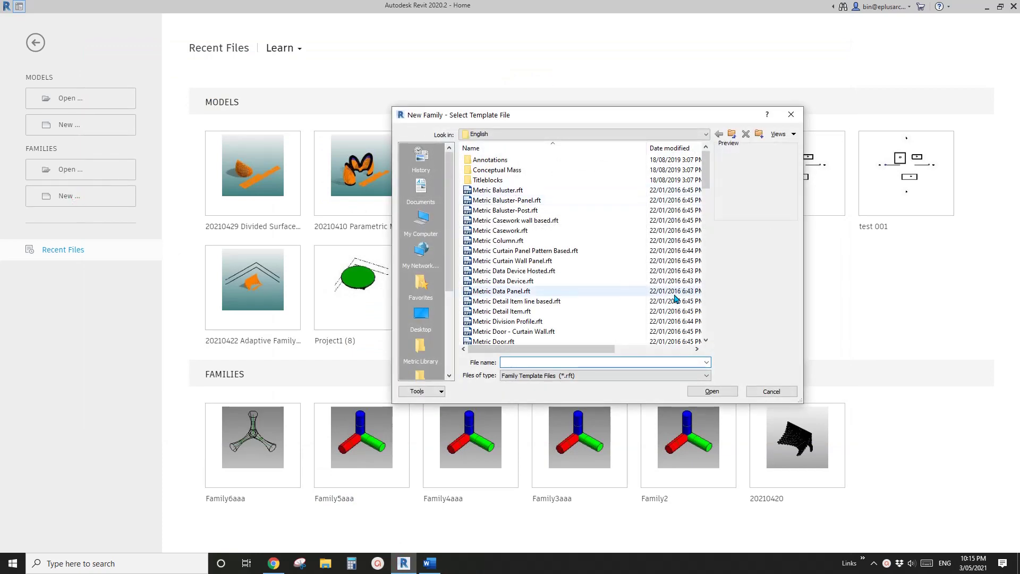
click(707, 250)
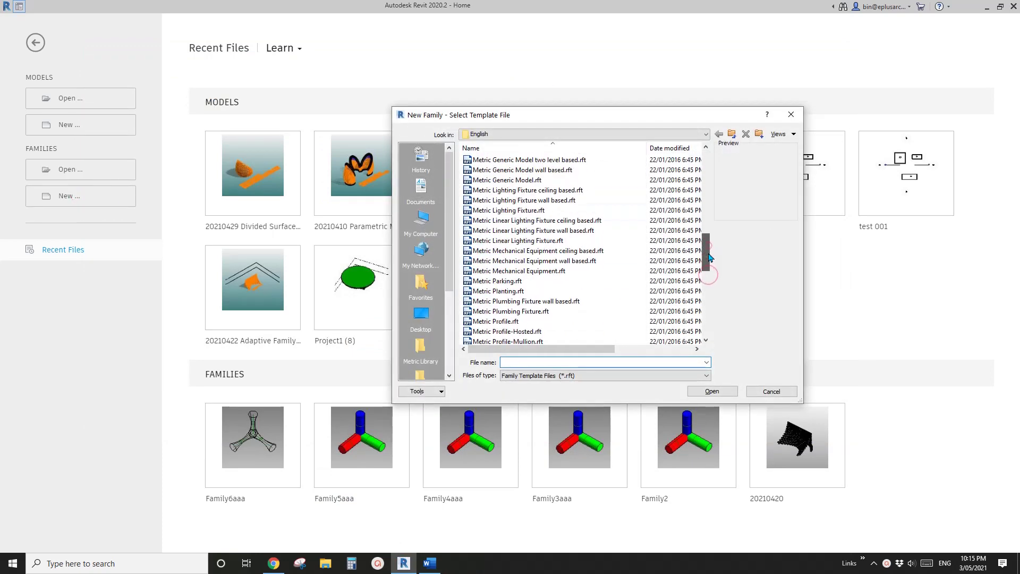
drag(711, 257, 691, 232)
click(540, 211)
click(712, 391)
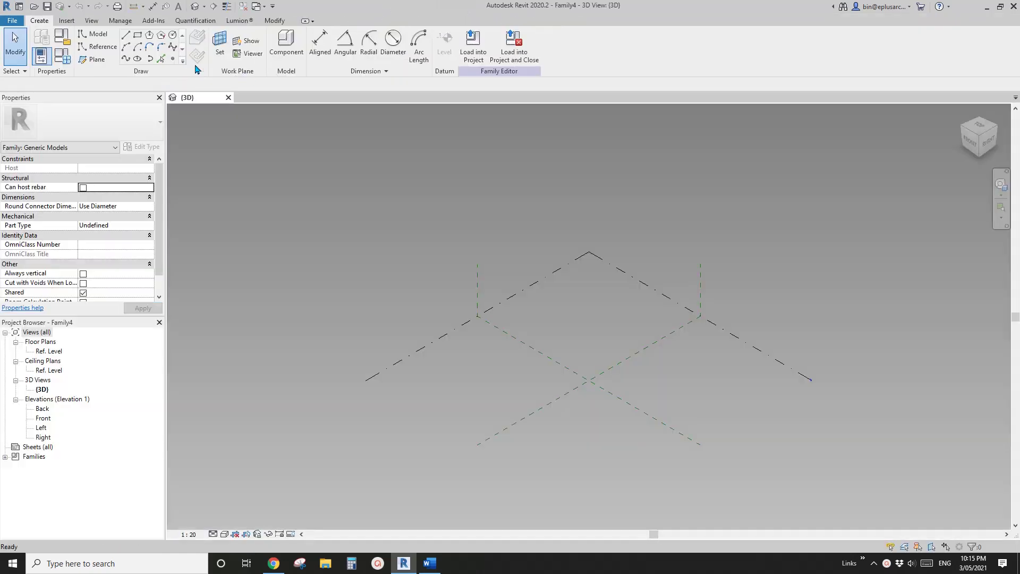
Step: Place a reference point on the reference level, off the centre planes, and make it adaptive
click(175, 63)
click(501, 379)
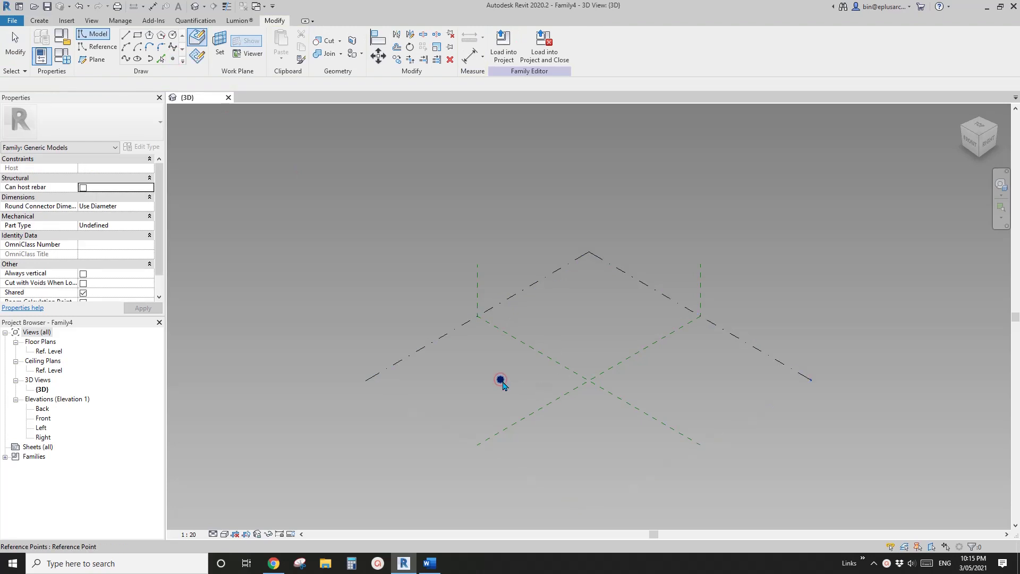
key(Escape)
click(562, 50)
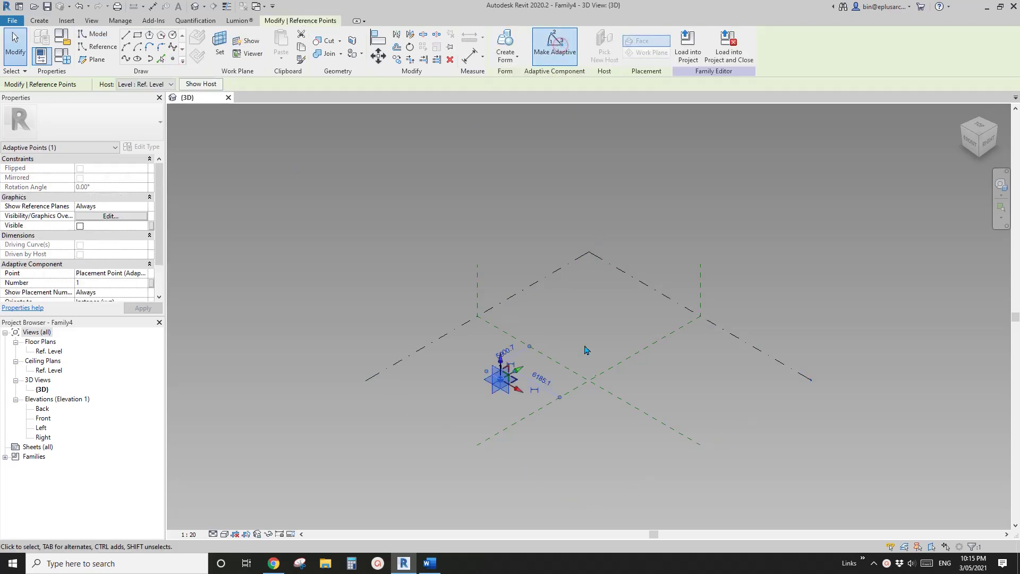
shift+middle_drag(619, 412, 442, 339)
scroll(520, 414, up, 3)
scroll(447, 321, up, 3)
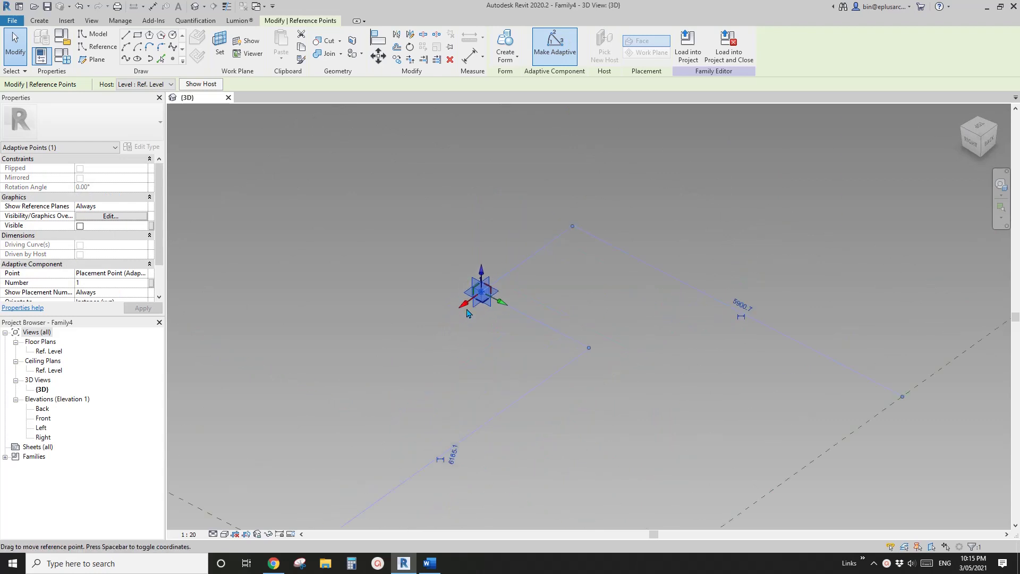
scroll(516, 308, down, 2)
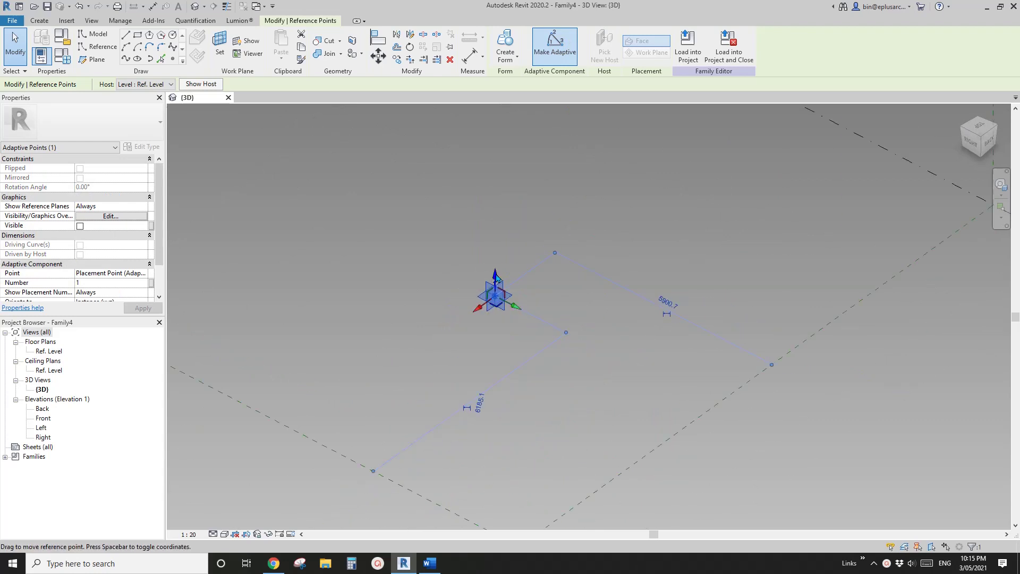
scroll(497, 279, down, 1)
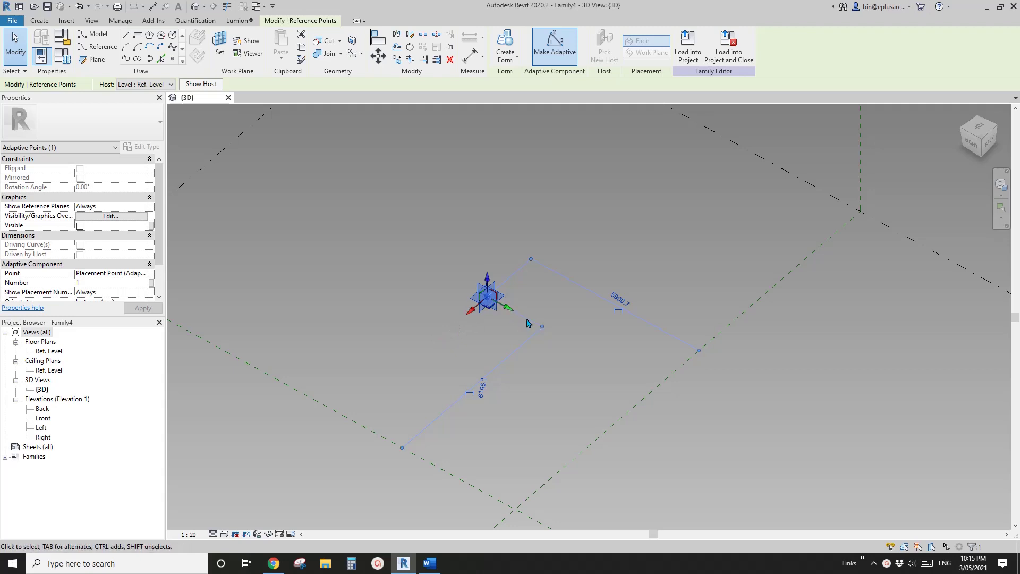
Step: Place a reference point on the adaptive point's vertical plane and move it about 2720 mm away along the red axis
click(172, 60)
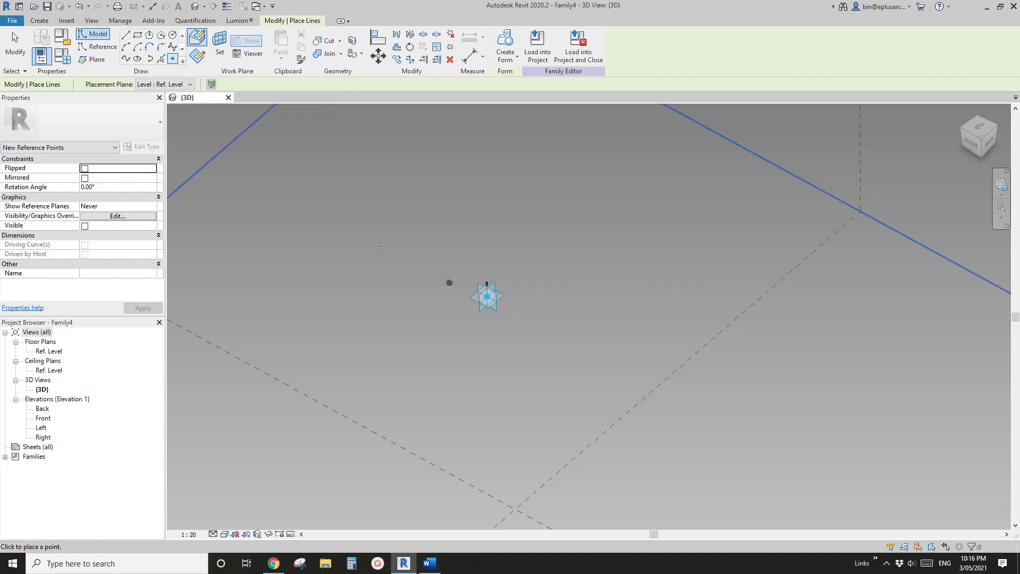
click(218, 48)
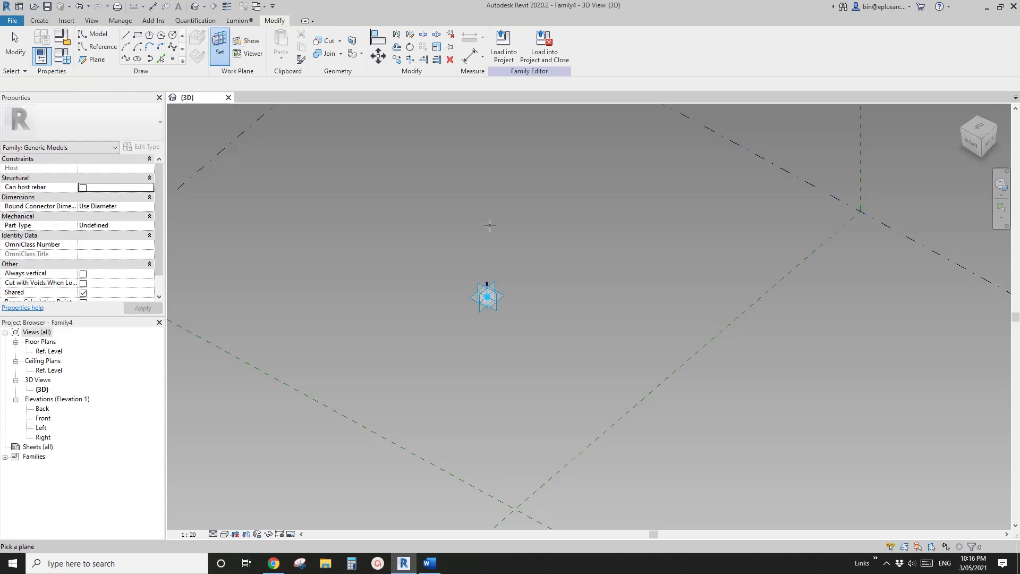
click(499, 311)
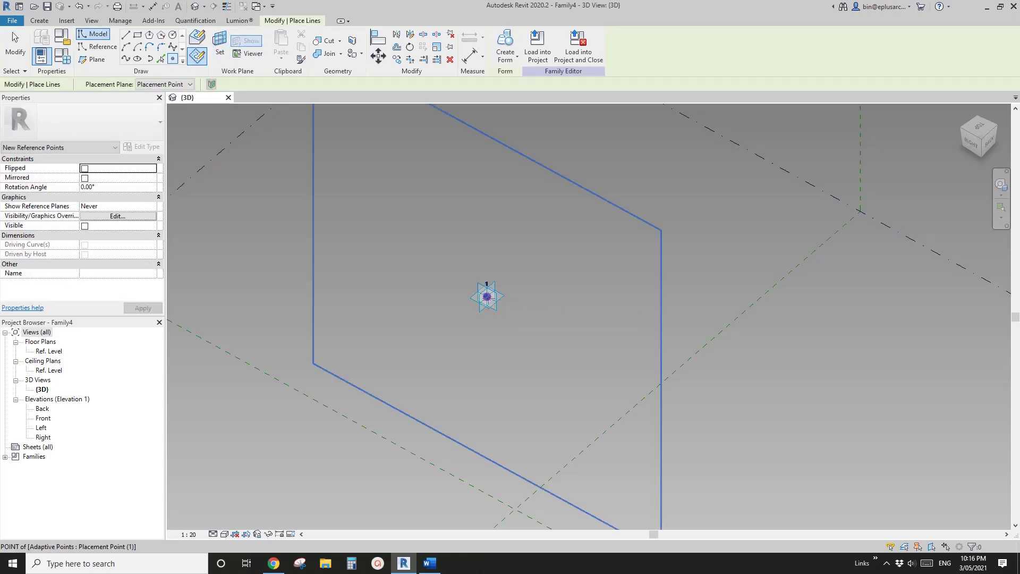
key(Escape)
key(Escape)
click(487, 301)
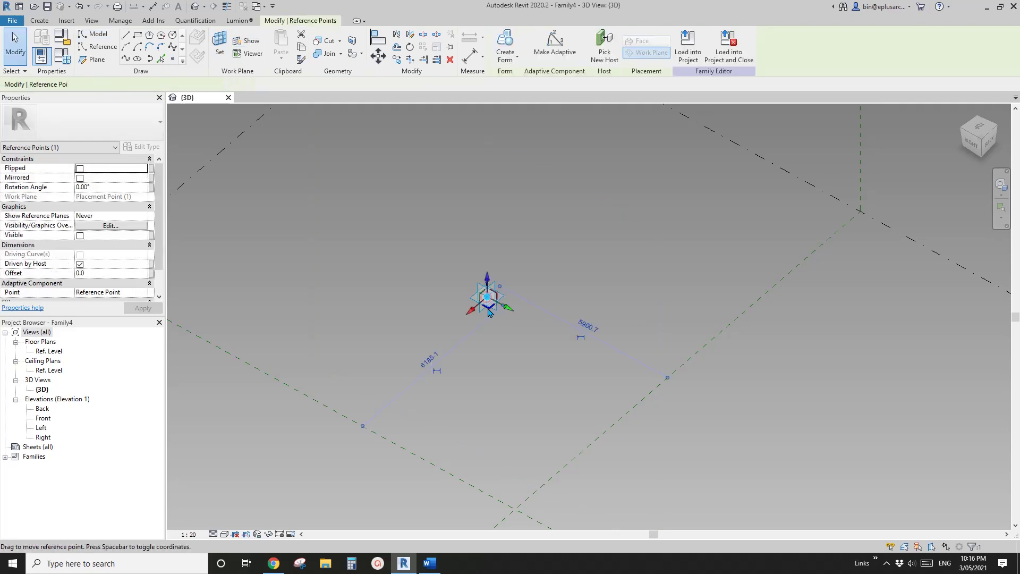
drag(487, 301, 419, 363)
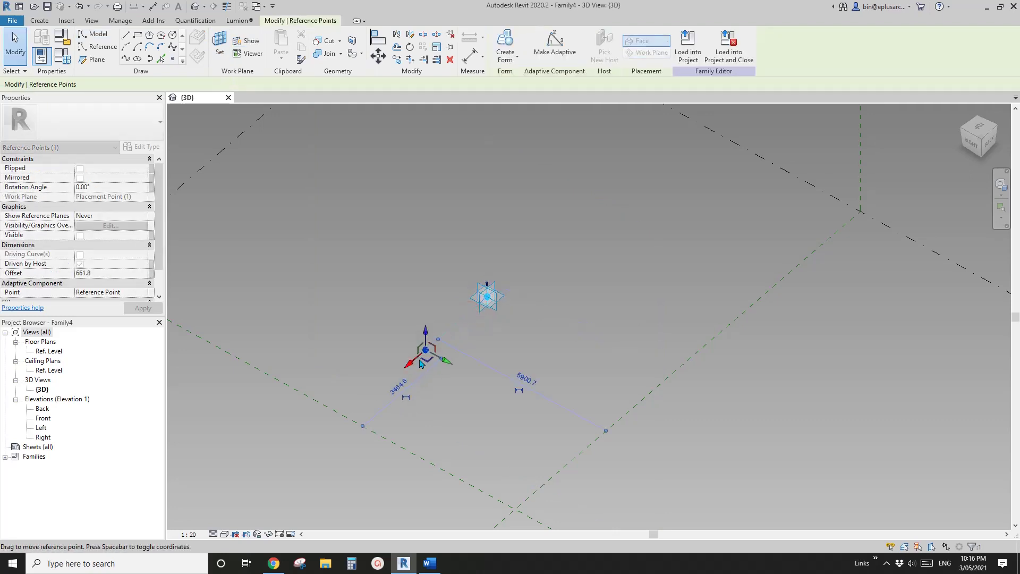
click(488, 303)
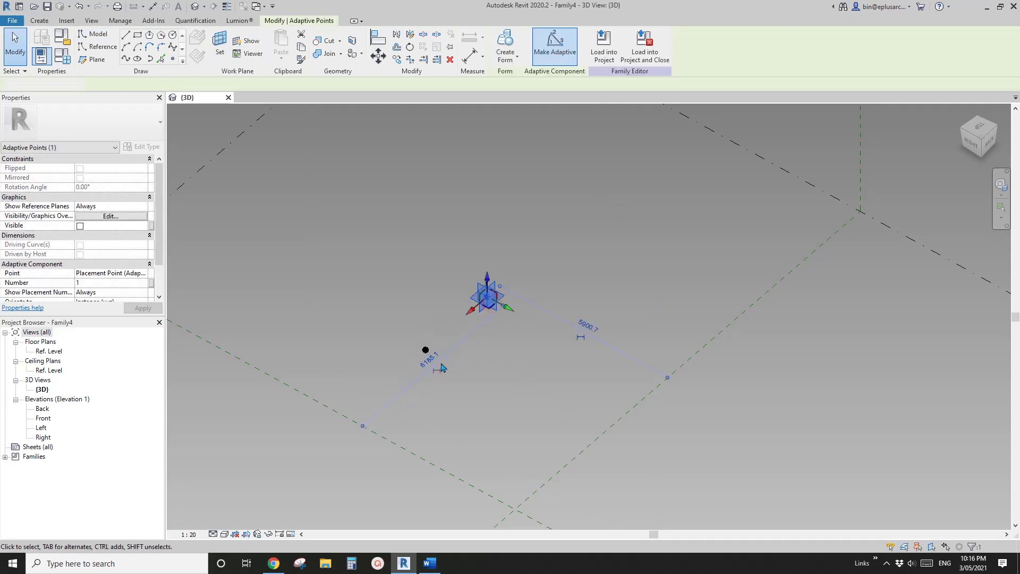
key(Escape)
click(426, 349)
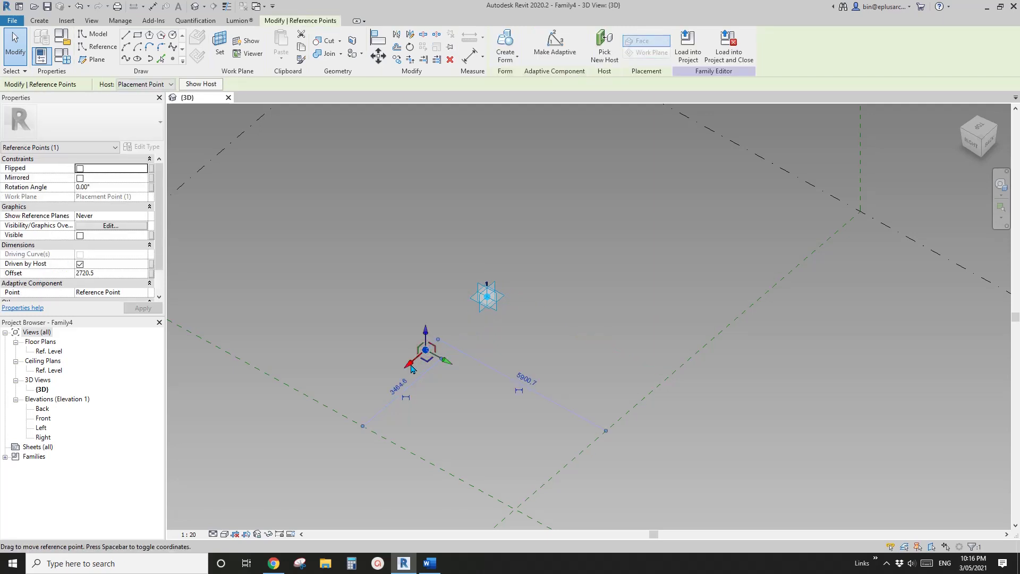
key(Escape)
click(426, 350)
click(471, 320)
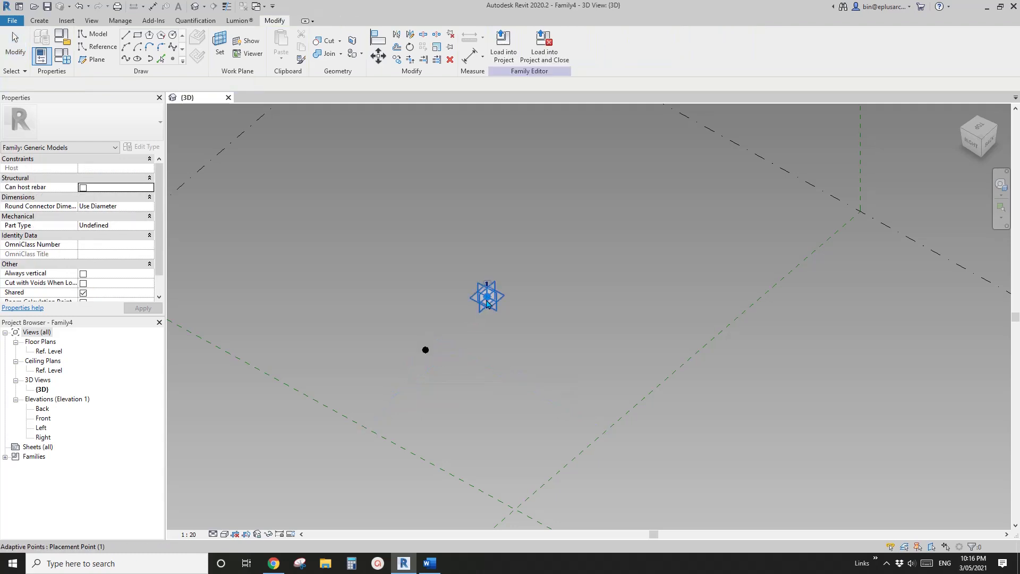
Step: Connect the adaptive point and the offset reference point with a line and set it as a reference line
click(486, 298)
ctrl+click(427, 352)
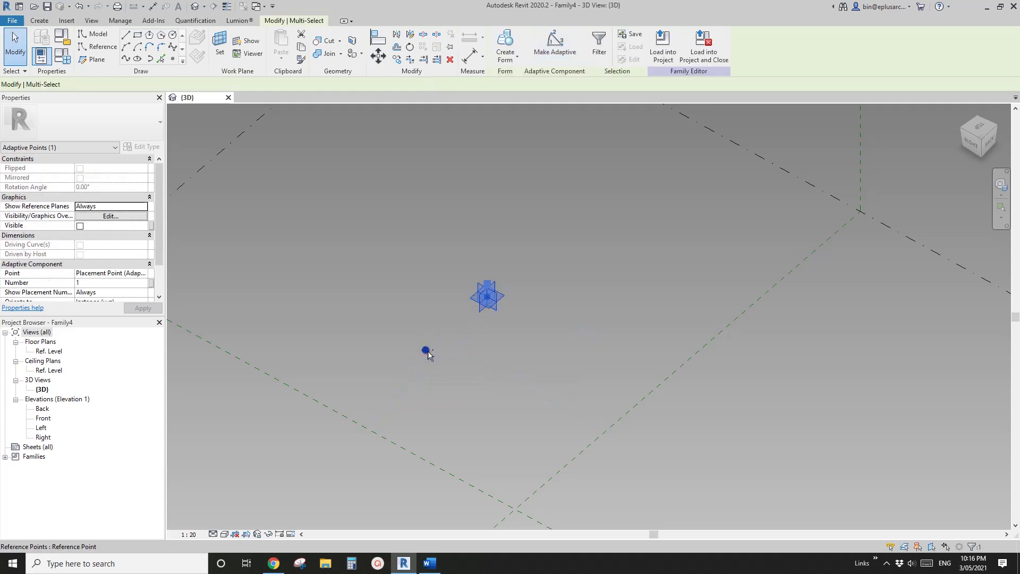
click(128, 65)
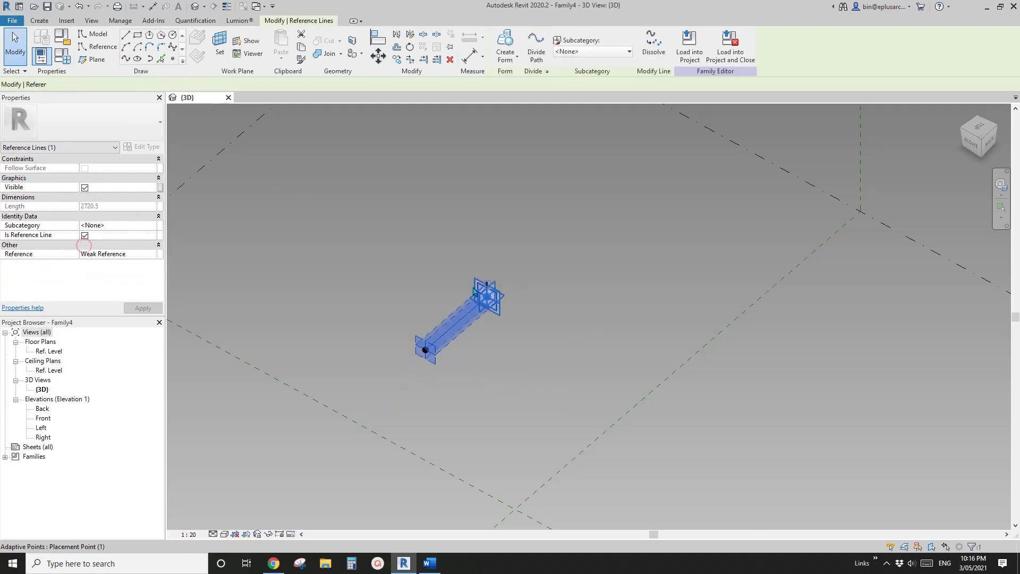
scroll(474, 292, up, 1)
key(Escape)
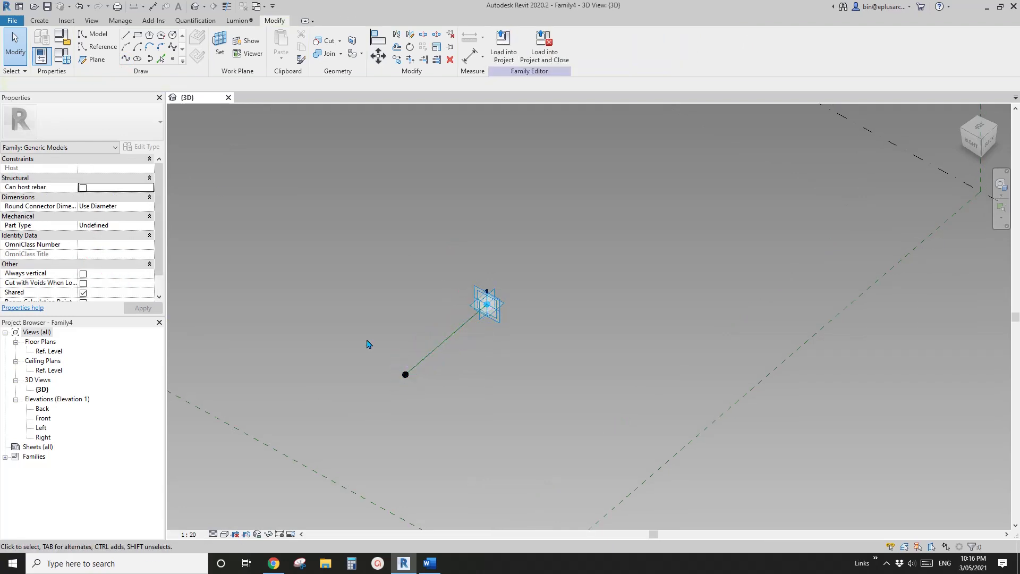
Step: Place a reference point on the reference line near the end away from the adaptive point
click(96, 47)
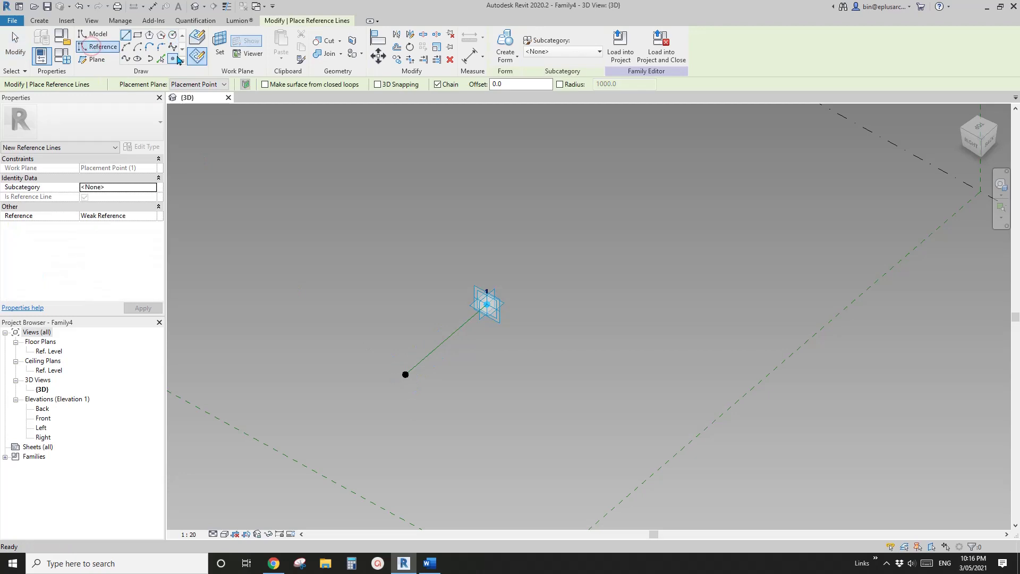
click(173, 58)
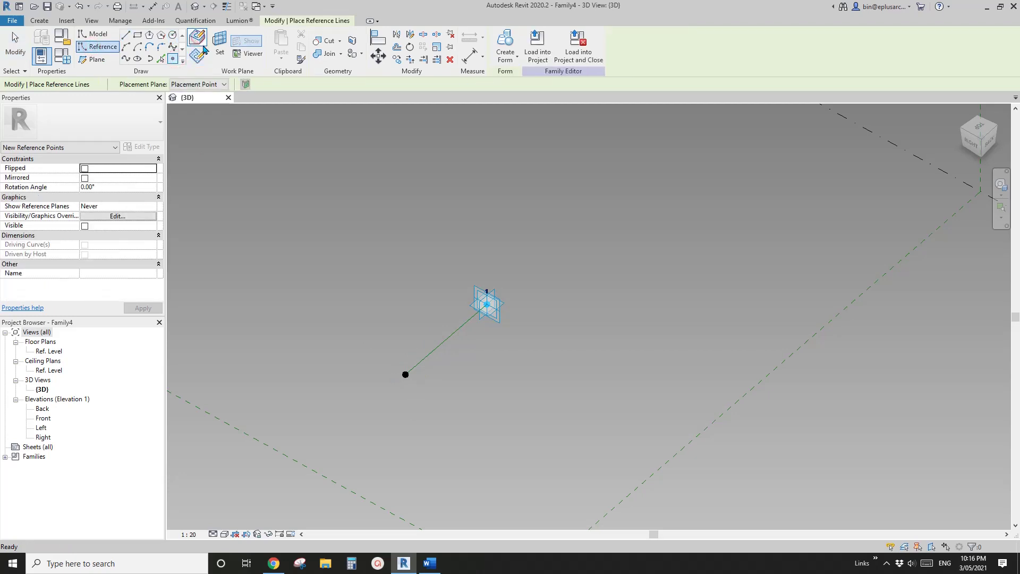
scroll(425, 366, up, 1)
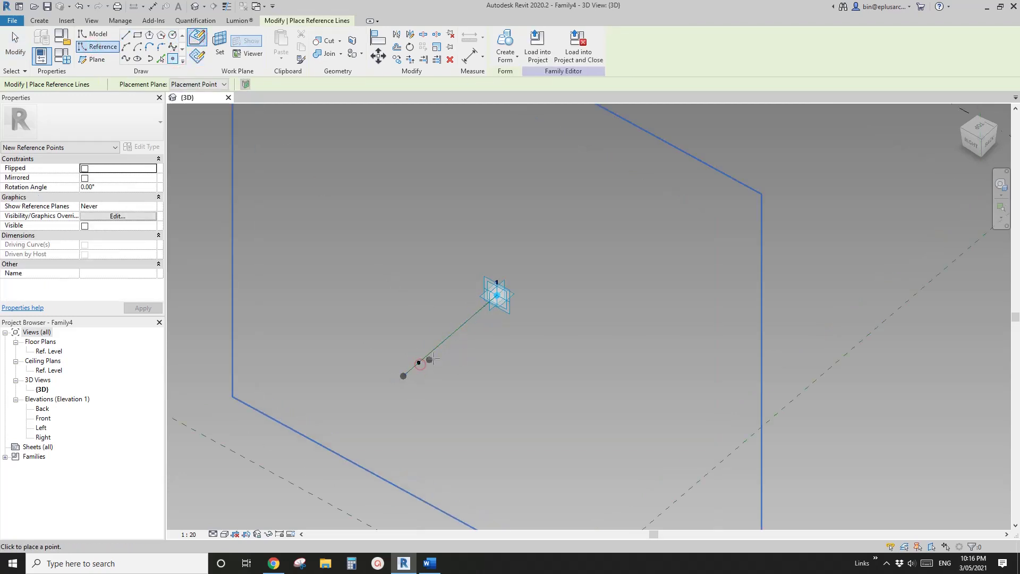
Step: Draw a 500 mm square of reference lines around the hosted point, using that point's plane as the work plane
click(173, 36)
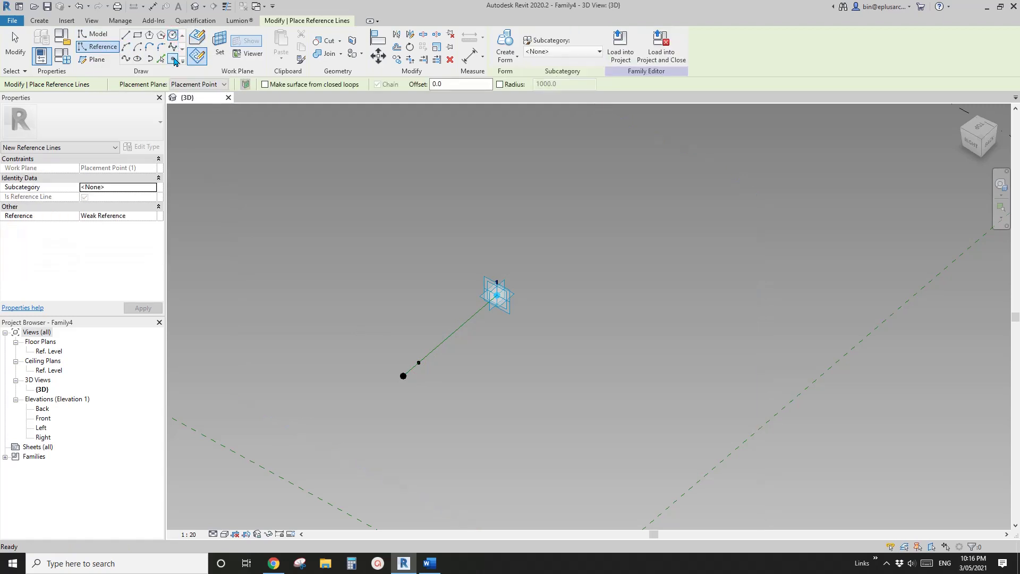
click(138, 35)
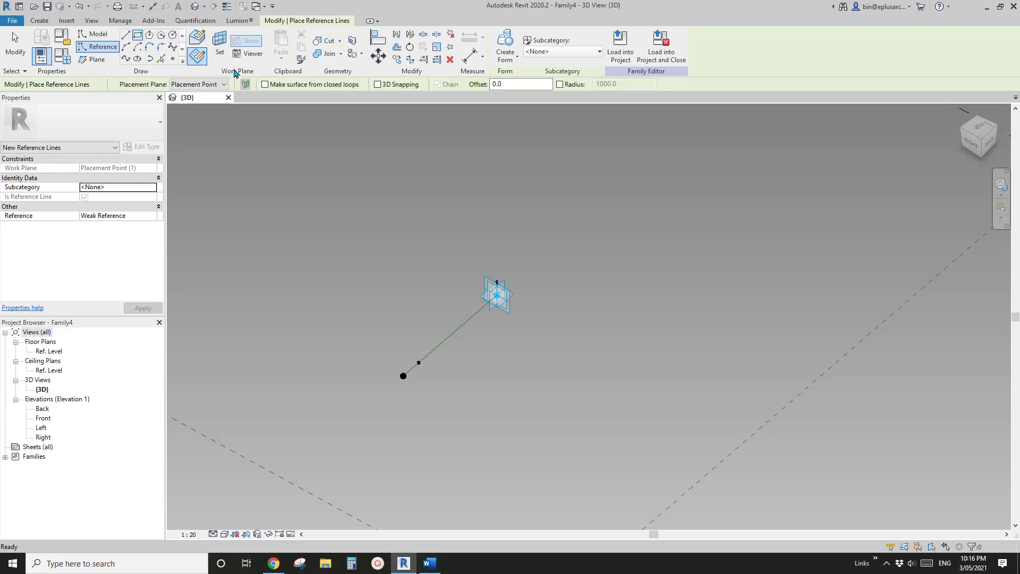
click(220, 46)
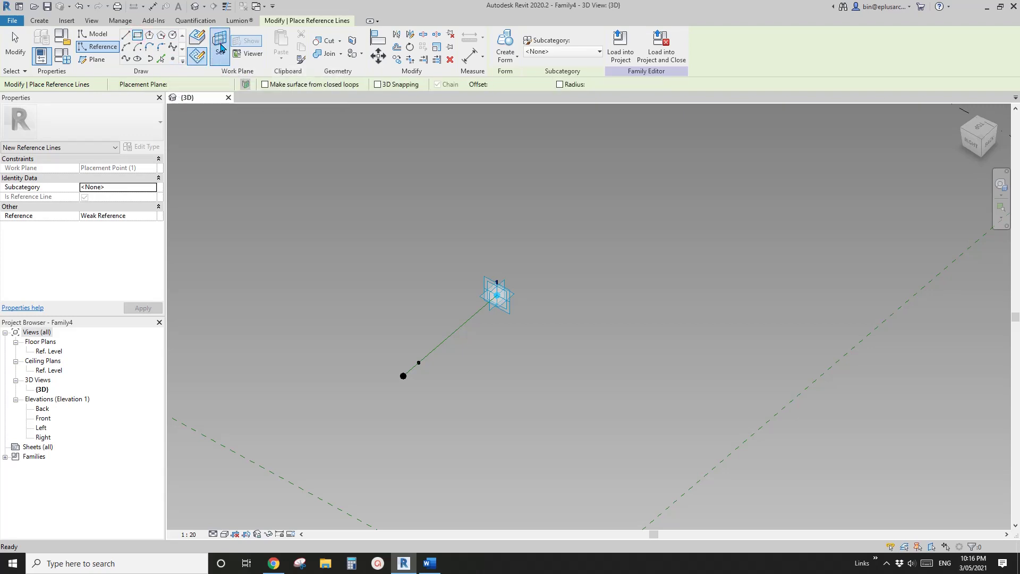
click(419, 363)
click(417, 362)
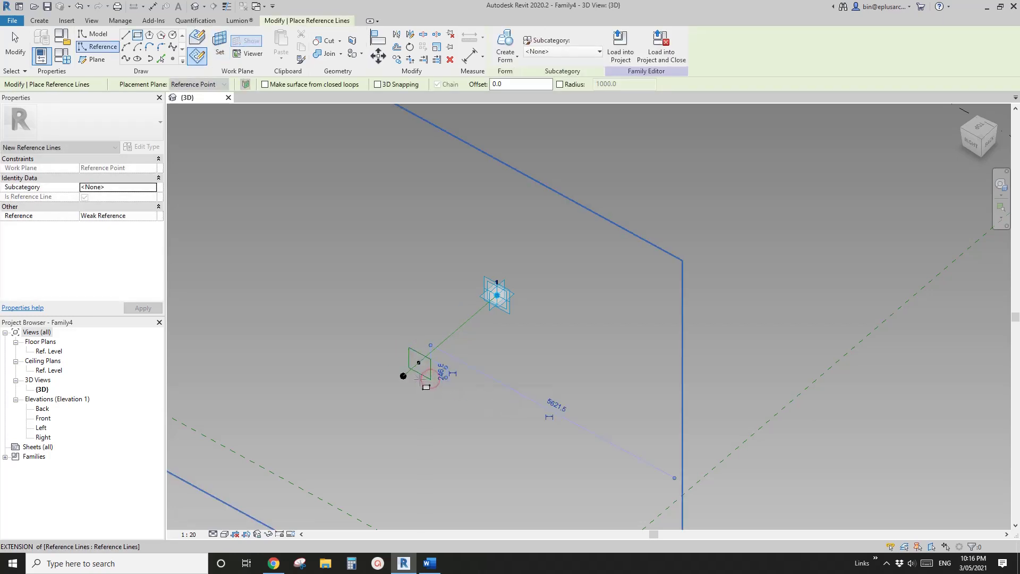
scroll(432, 379, up, 3)
click(432, 379)
key(Escape)
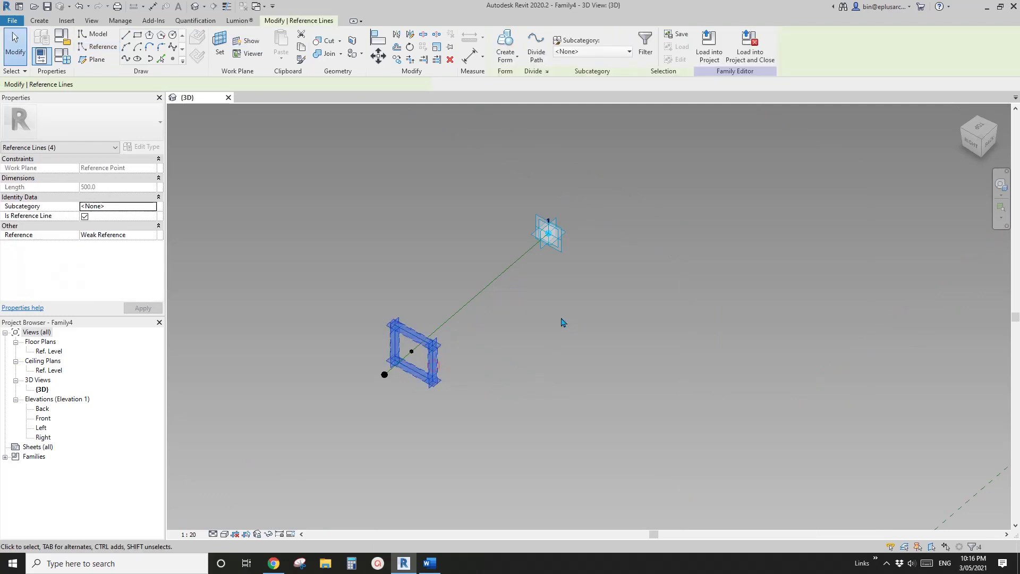
click(464, 349)
Step: Copy the square profile together with its hosted reference point to a spot above the reference line
shift+middle_drag(465, 349, 364, 307)
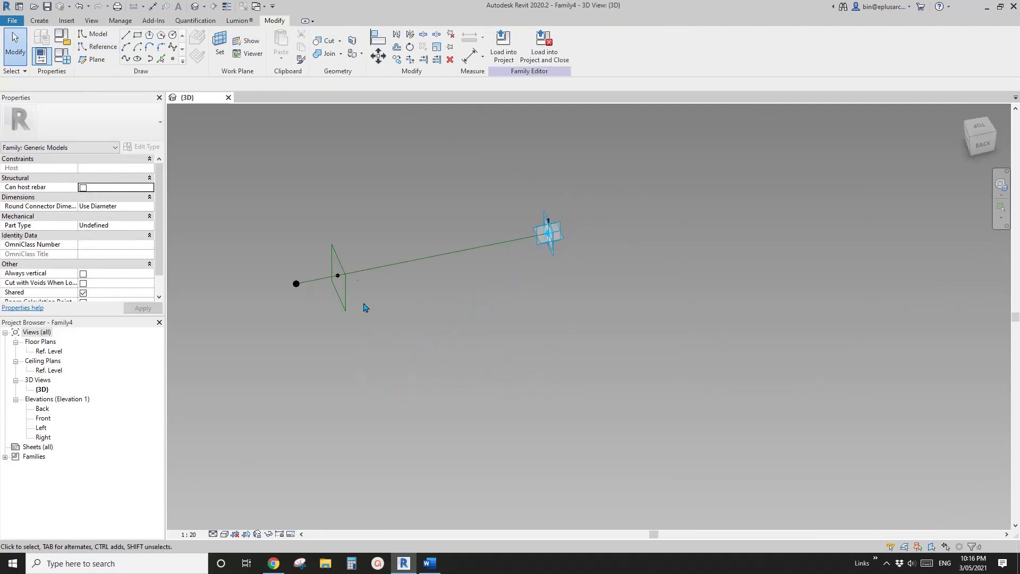
drag(323, 236, 368, 340)
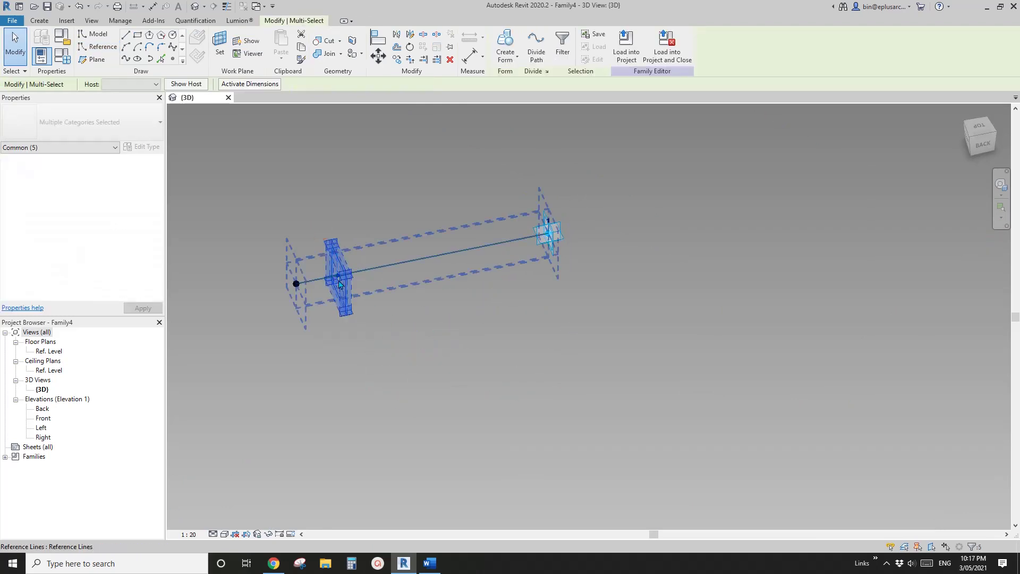
middle_drag(368, 298, 412, 375)
scroll(408, 363, up, 1)
key(c)
key(o)
click(418, 322)
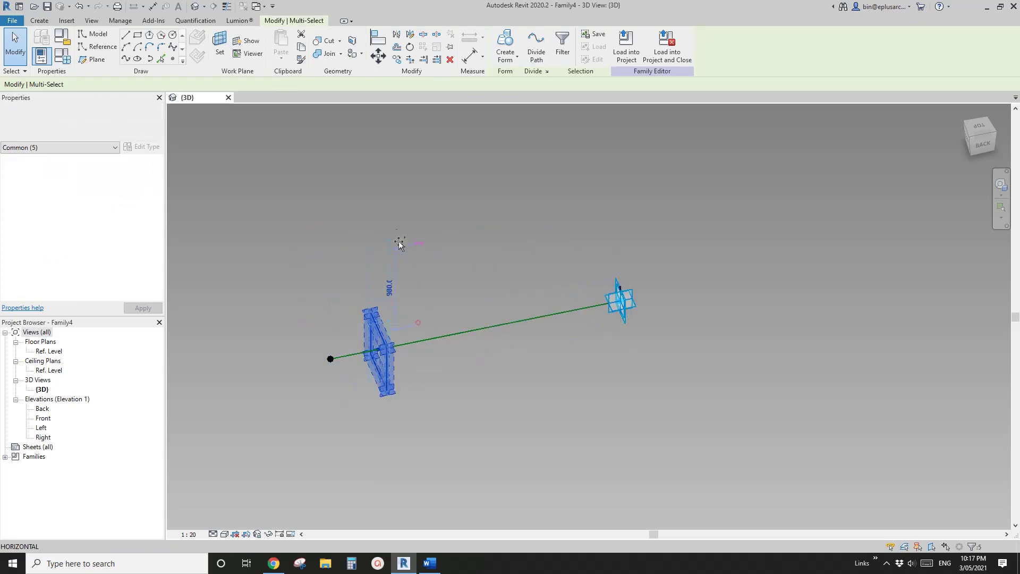
click(400, 228)
Step: Rehost the copied profile's reference point onto the reference line near the adaptive point
click(378, 248)
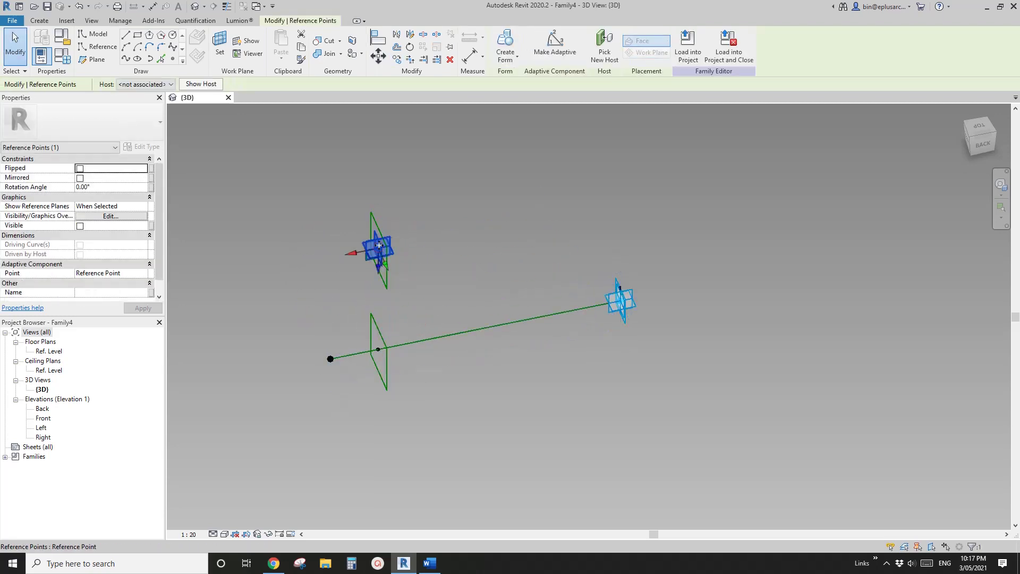
click(604, 47)
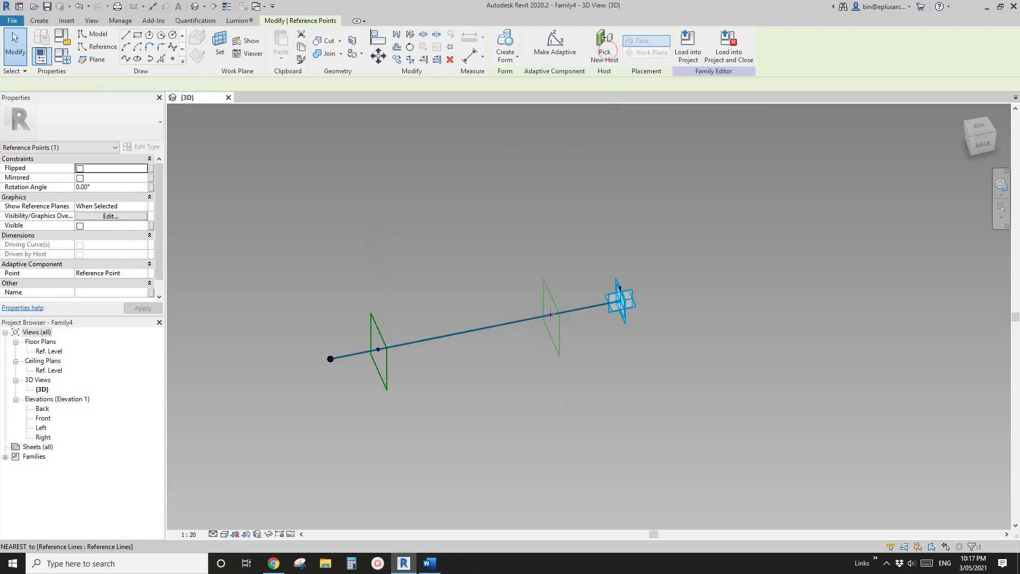
click(547, 316)
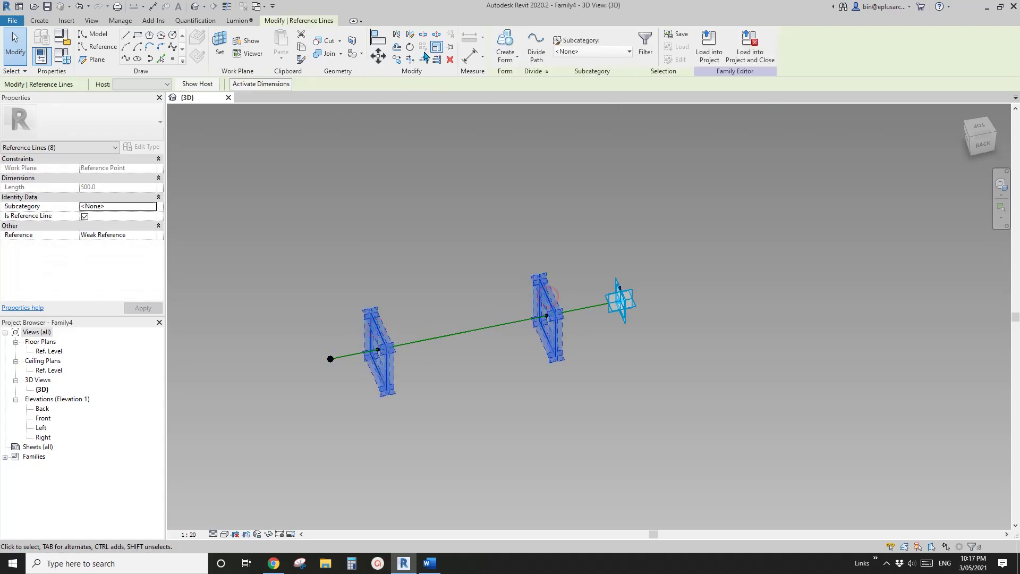
Step: Create a solid form from the two square profiles along the reference line
click(506, 46)
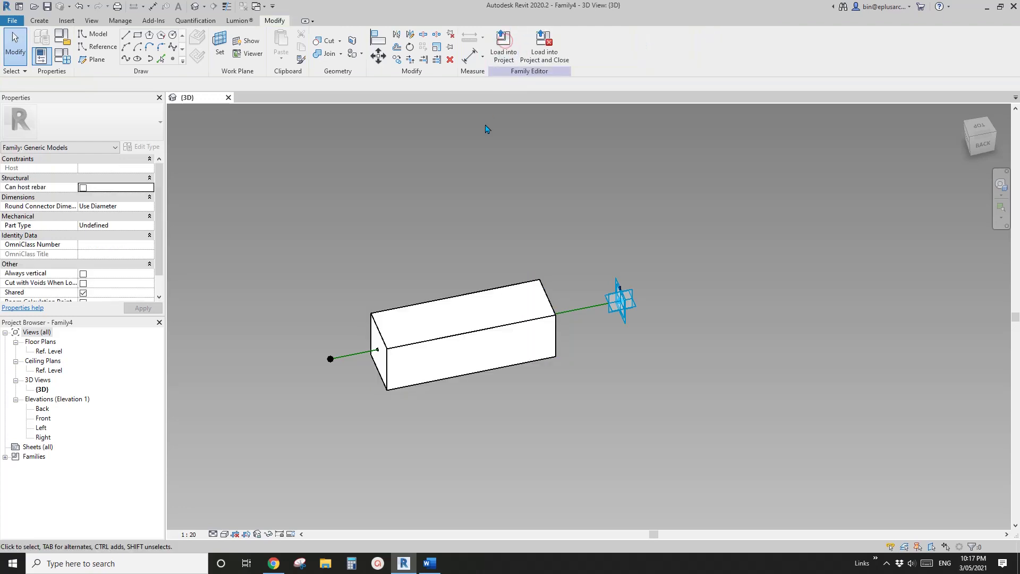
scroll(414, 325, down, 2)
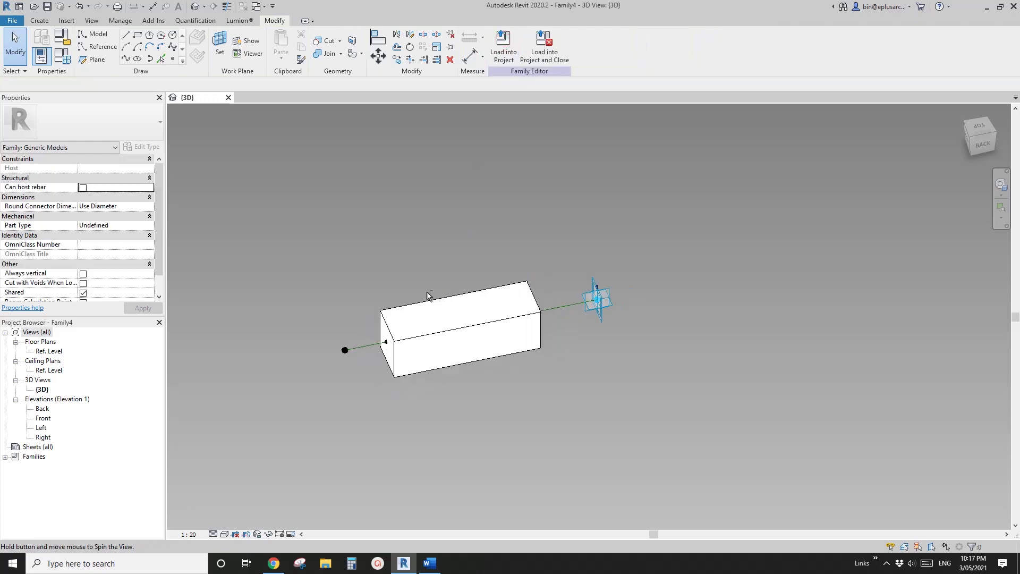
Step: Open the material selection for the solid form and create a new material named red
click(415, 322)
click(147, 197)
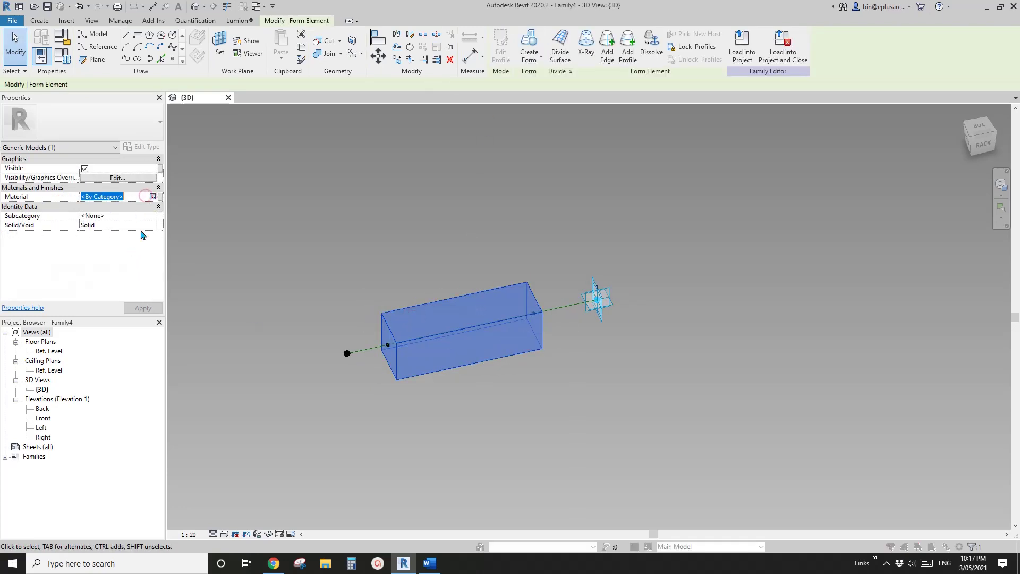
click(152, 197)
click(189, 410)
click(203, 423)
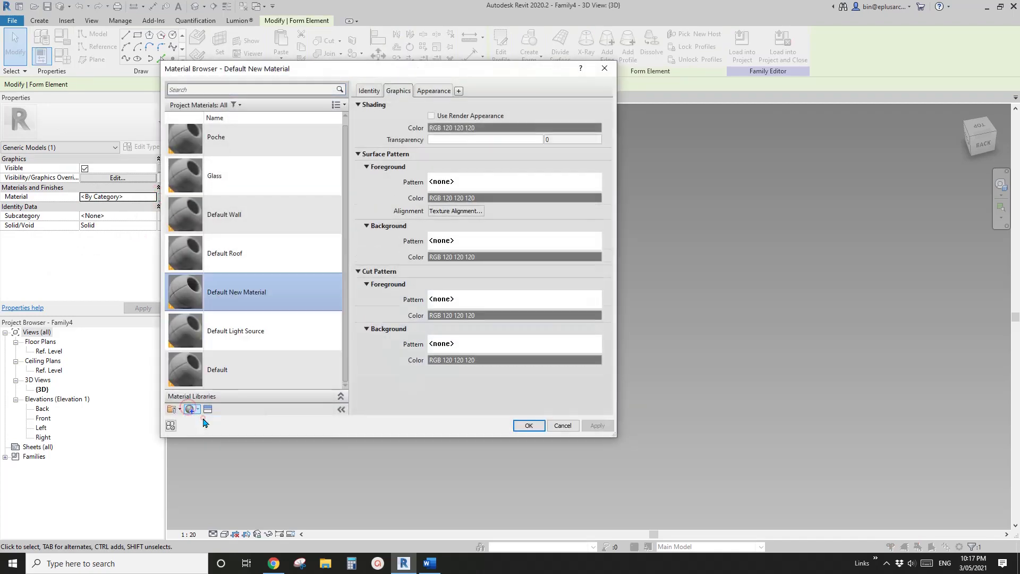
right_click(277, 283)
click(310, 315)
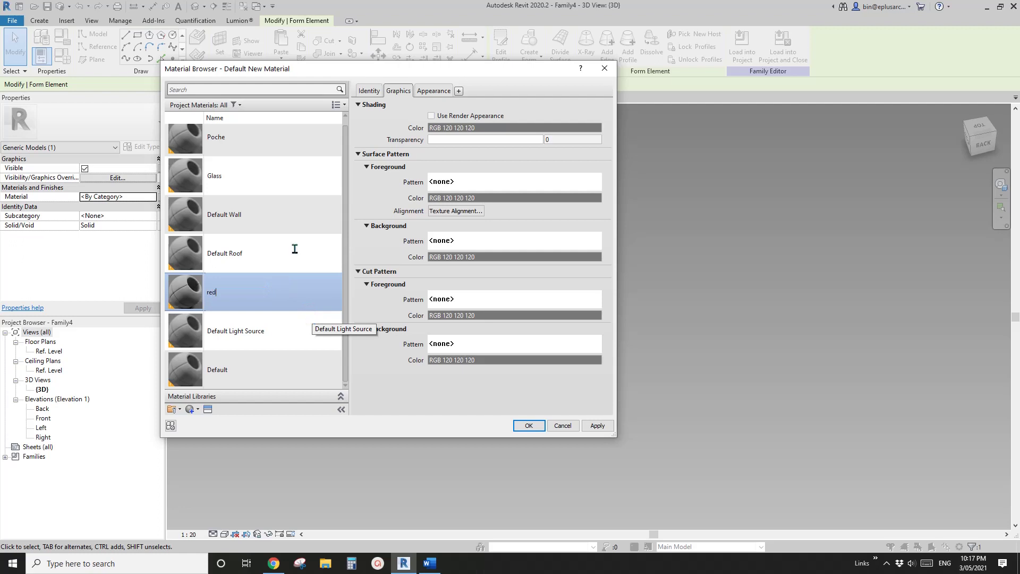
Step: Set the red material's shading color to RGB 255 0 0 and assign it to the form
click(438, 128)
click(292, 262)
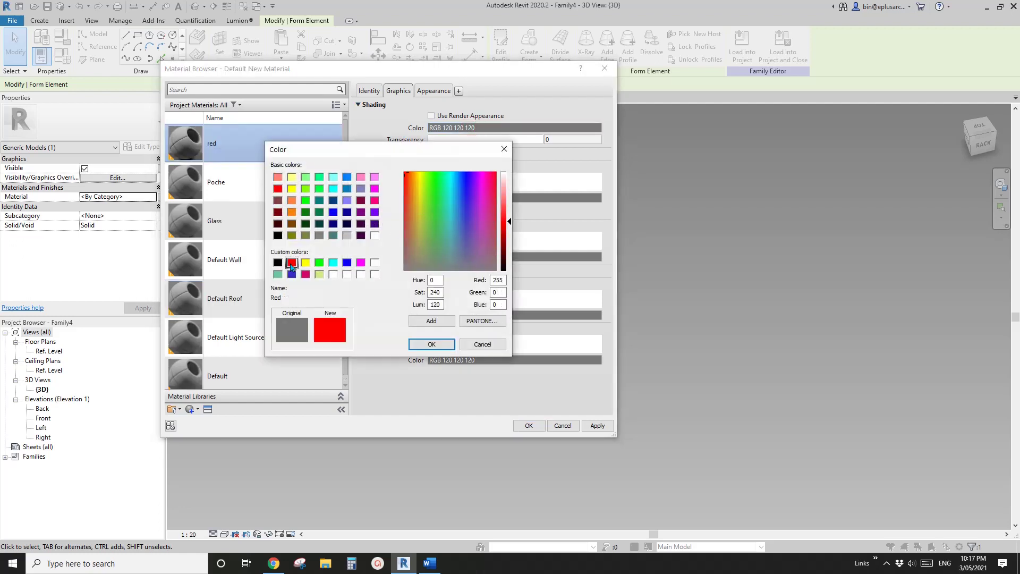
click(431, 341)
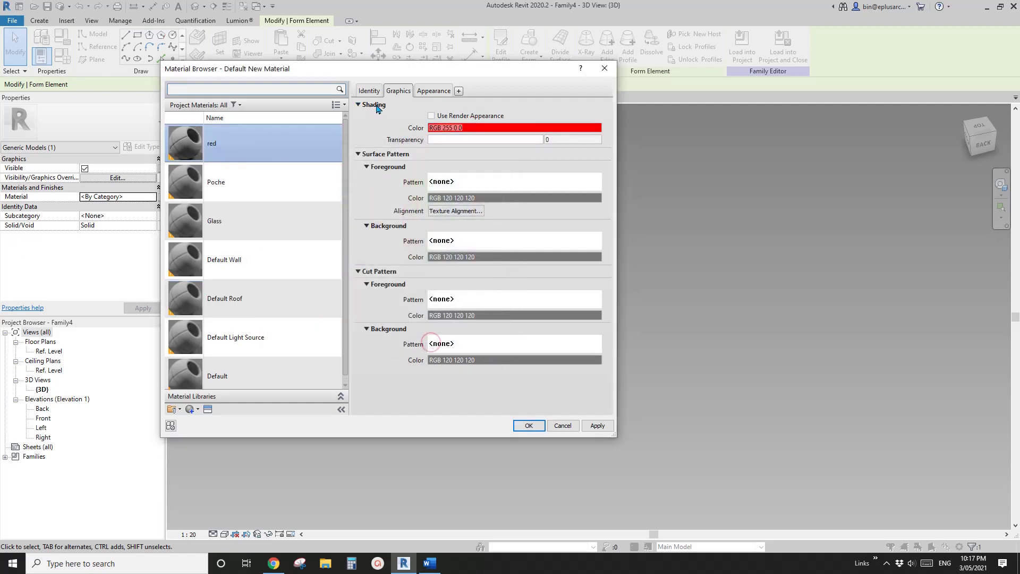
click(529, 426)
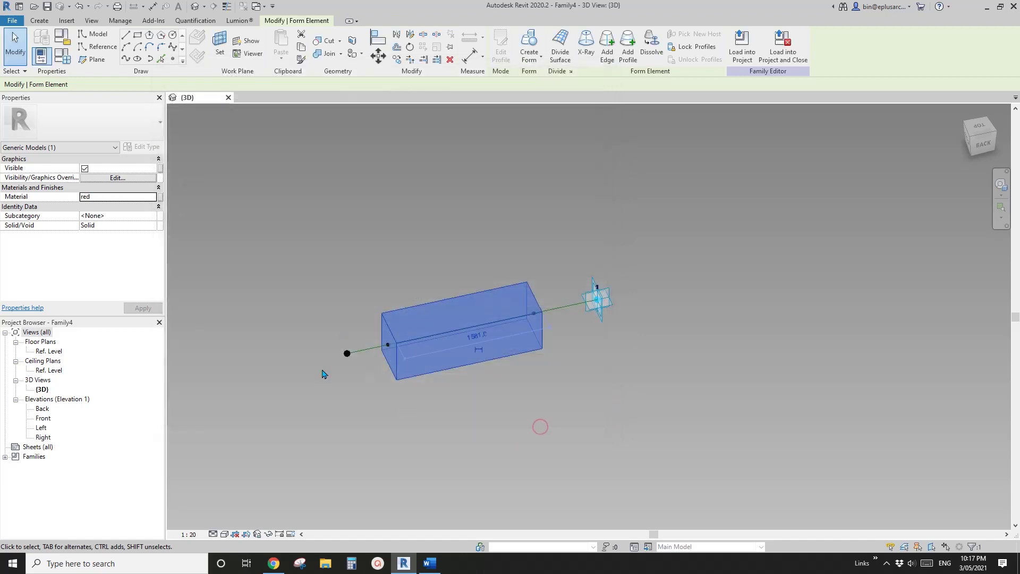
Step: Change the 3D view's visual style to Shaded and deselect the form
click(225, 534)
click(241, 490)
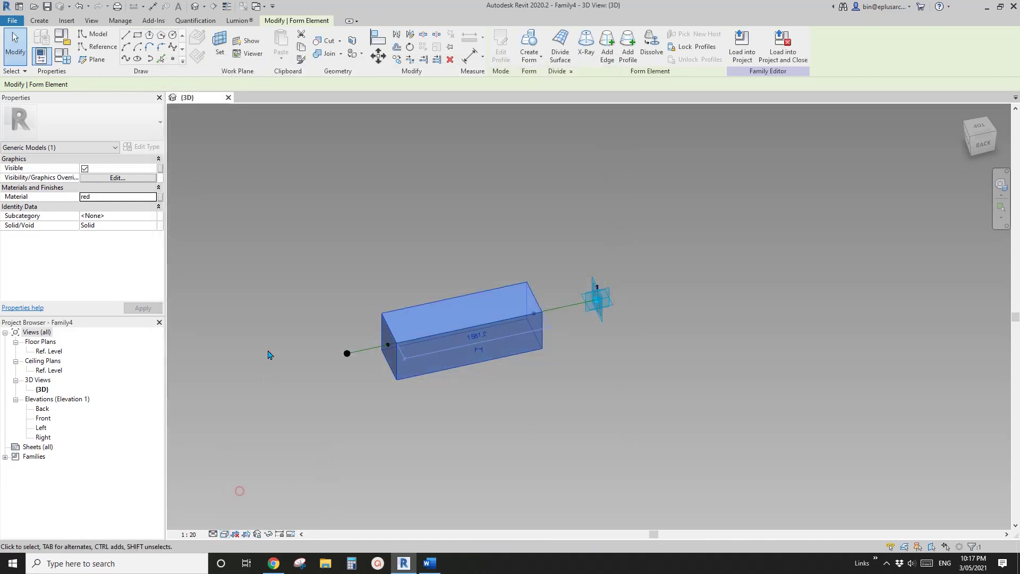
click(269, 352)
Step: Set the normalized curve parameter of the profile point farthest from the adaptive point to 1
mouse_move(520, 346)
shift+middle_down()
mouse_move(497, 382)
mouse_move(406, 365)
mouse_move(445, 358)
shift+middle_up()
drag(395, 329, 395, 329)
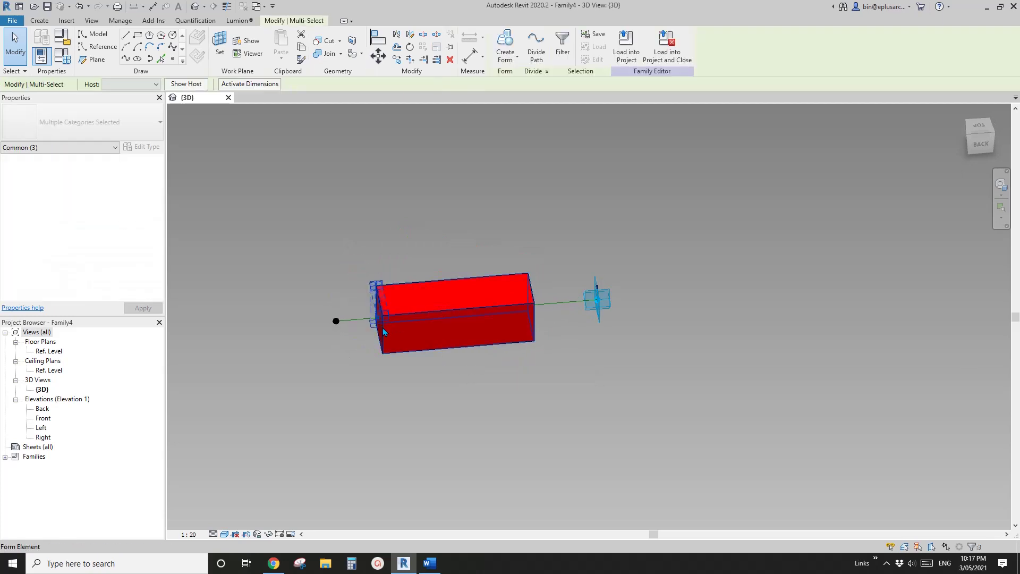
shift+middle_drag(383, 327, 412, 336)
drag(353, 301, 384, 324)
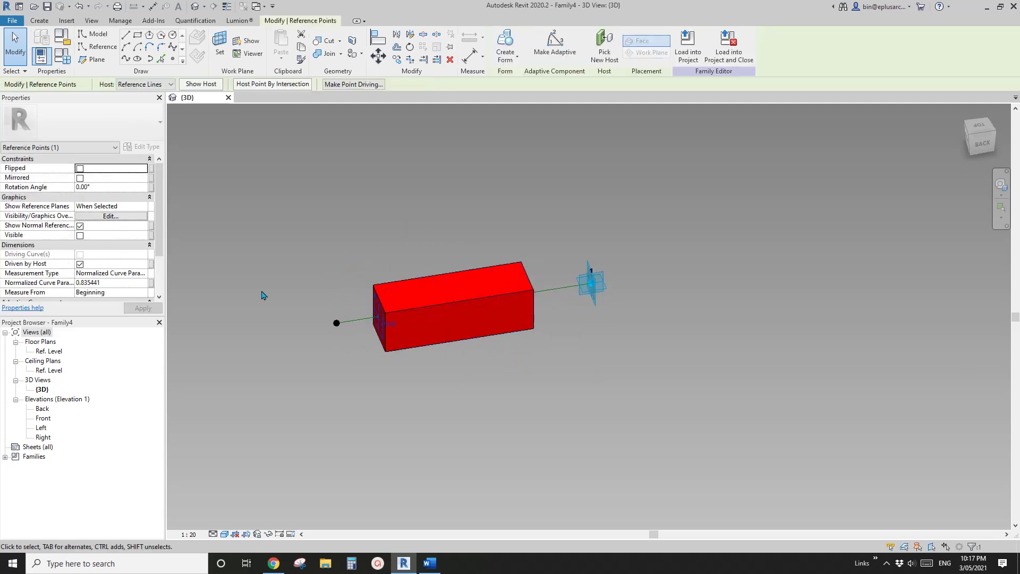
click(115, 283)
text(1)
Step: Reduce the normalized curve parameter of the other profile's point so the box ends closer to the adaptive point
shift+middle_drag(540, 286, 480, 346)
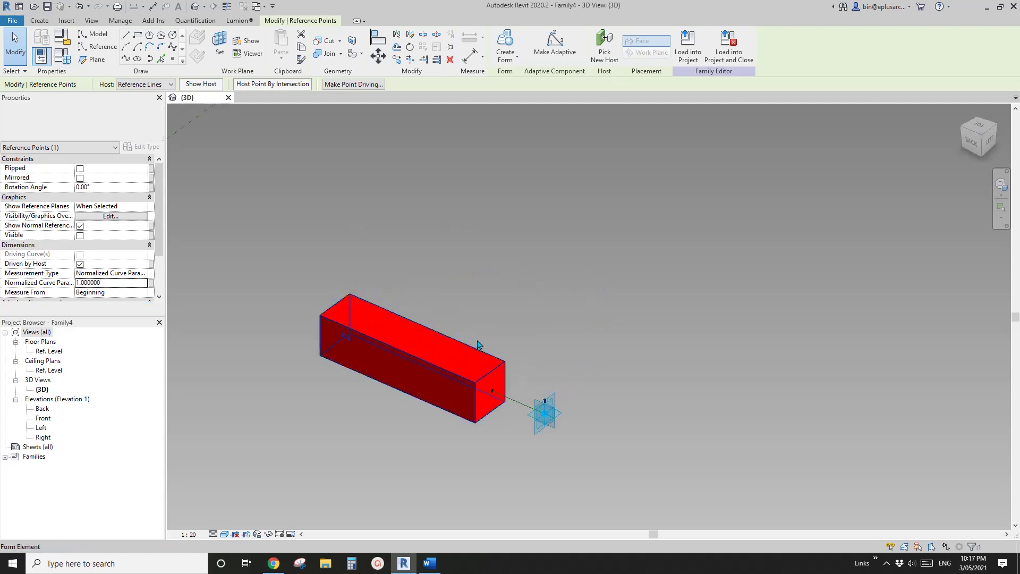
click(492, 392)
click(113, 285)
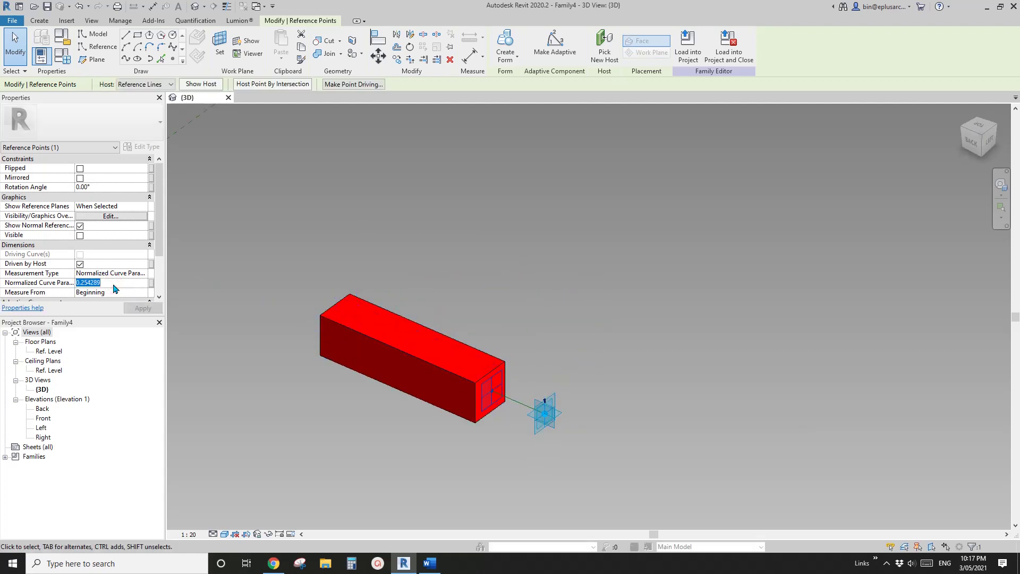
click(513, 257)
Step: Place a reference point at the adaptive point, on its vertical plane parallel to the red box, and offset it 3000 mm
shift+middle_drag(513, 256, 480, 296)
scroll(499, 239, up, 2)
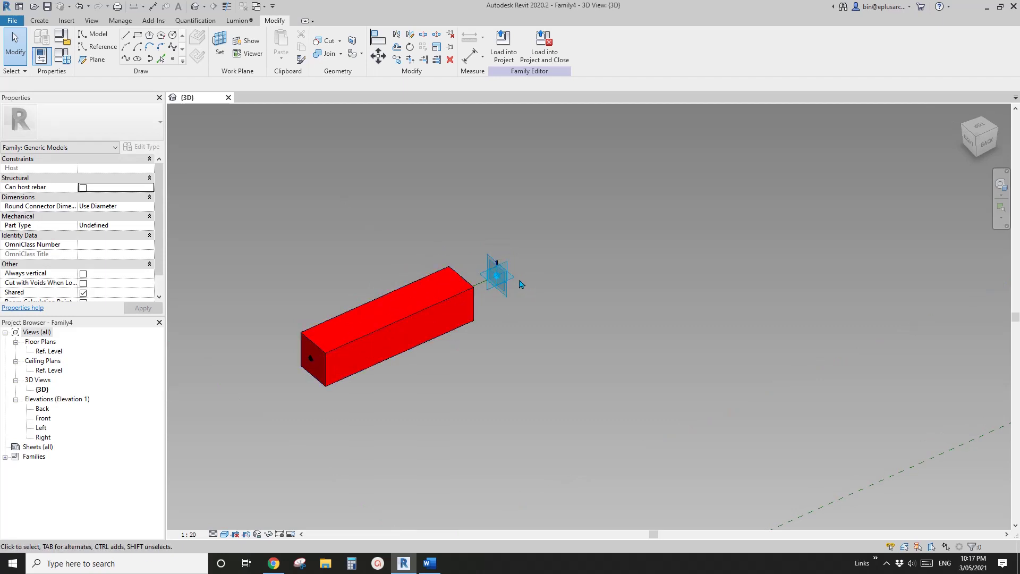
click(518, 286)
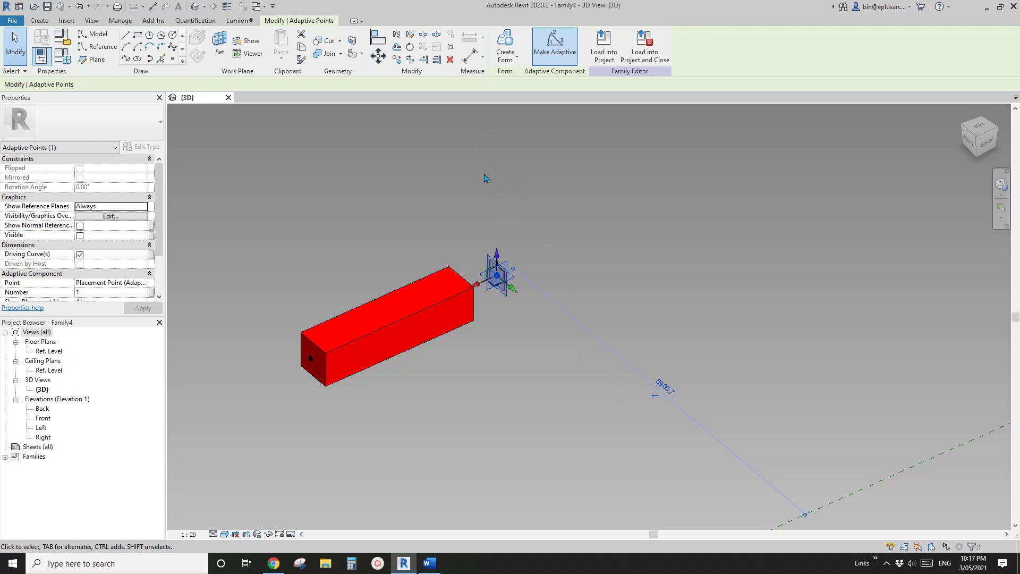
click(171, 60)
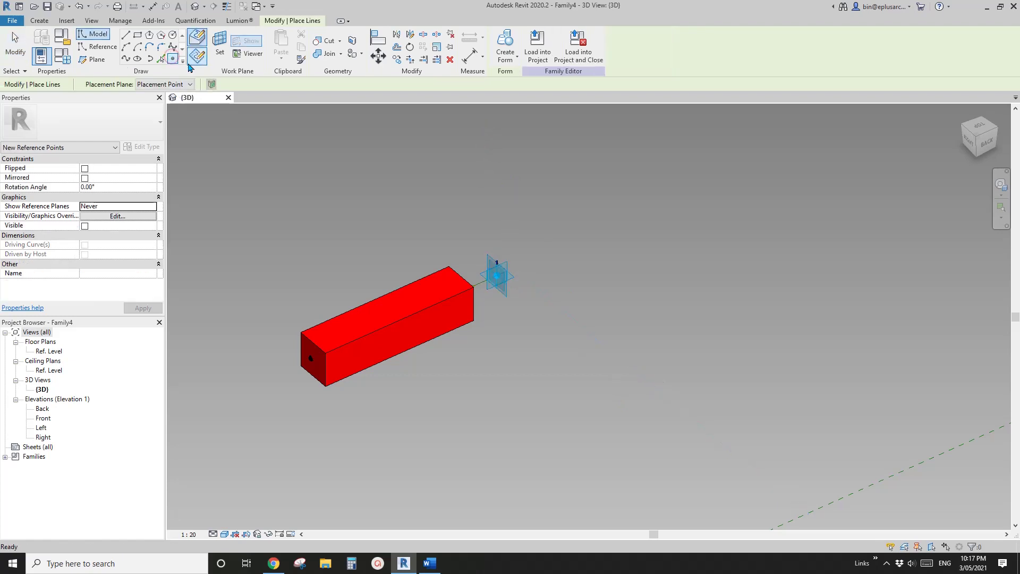
click(207, 58)
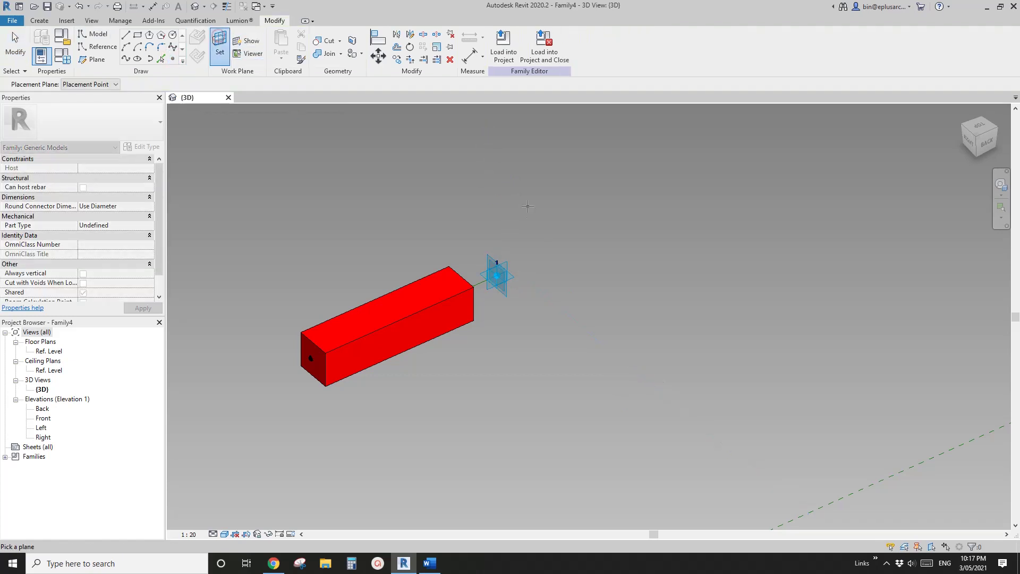
click(508, 260)
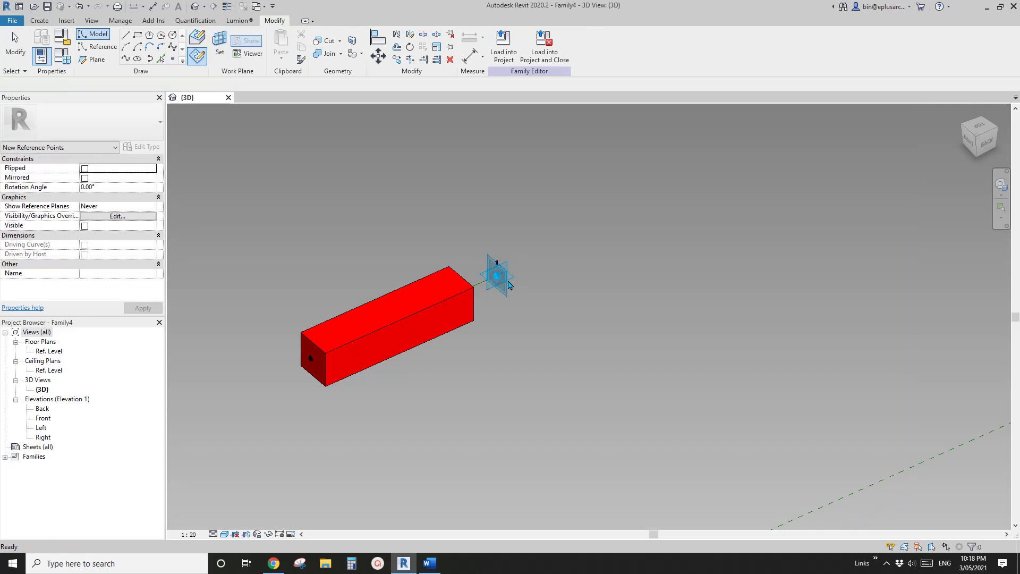
key(Escape)
click(497, 276)
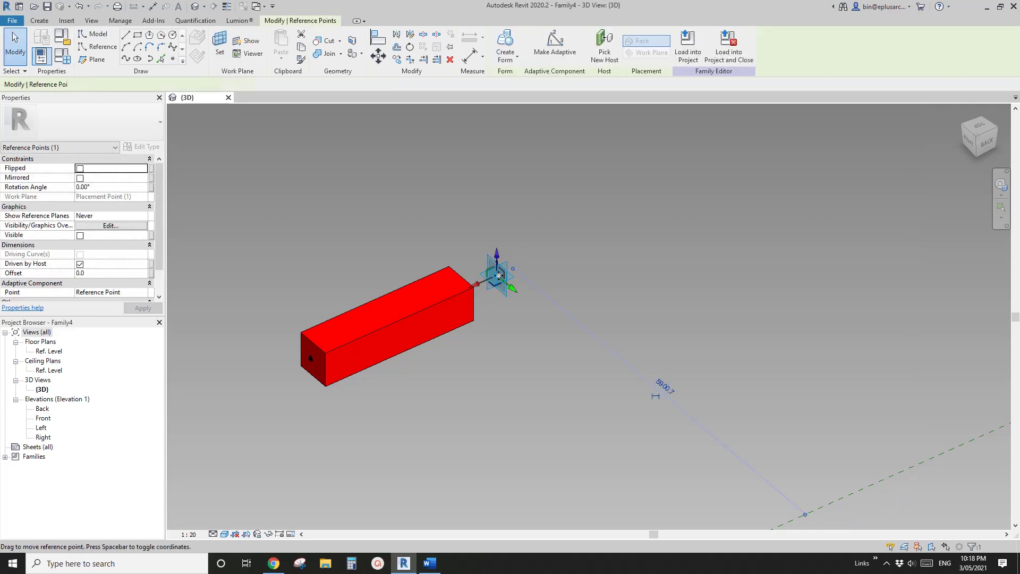
click(112, 275)
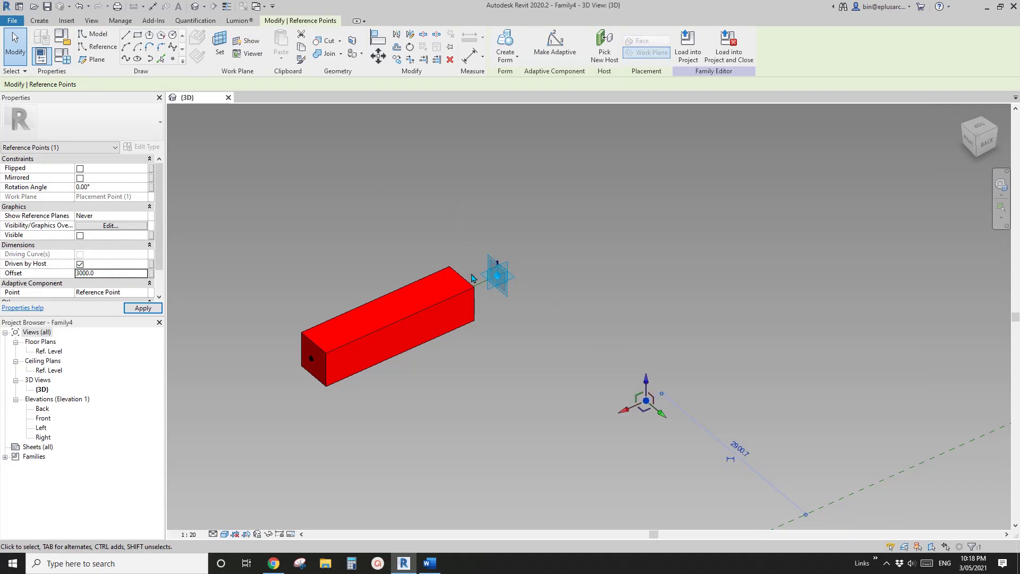
Step: Connect the adaptive point and the offset point with a spline through points and make it a reference line
shift+middle_drag(473, 278, 515, 300)
ctrl+click(600, 359)
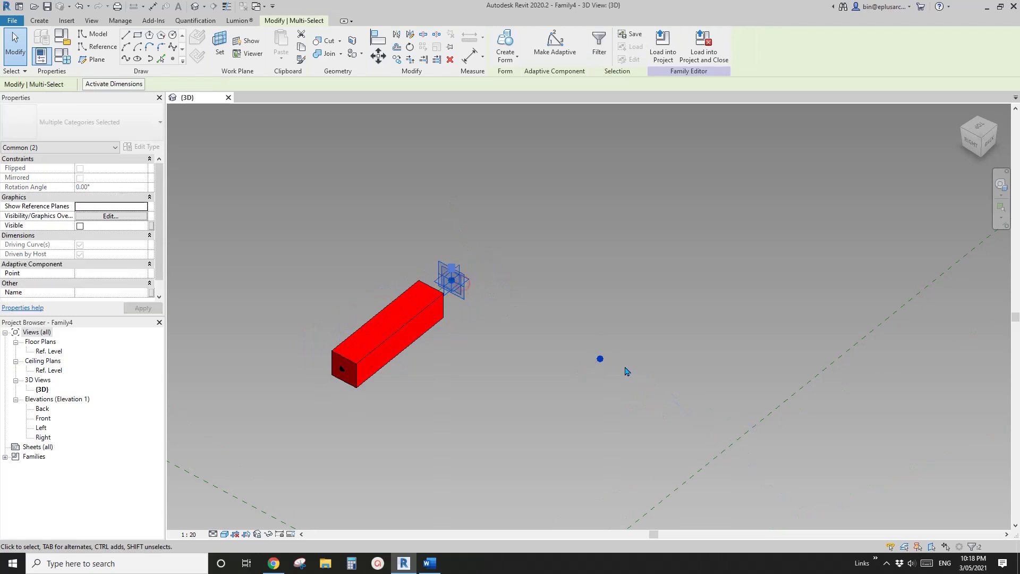
click(131, 60)
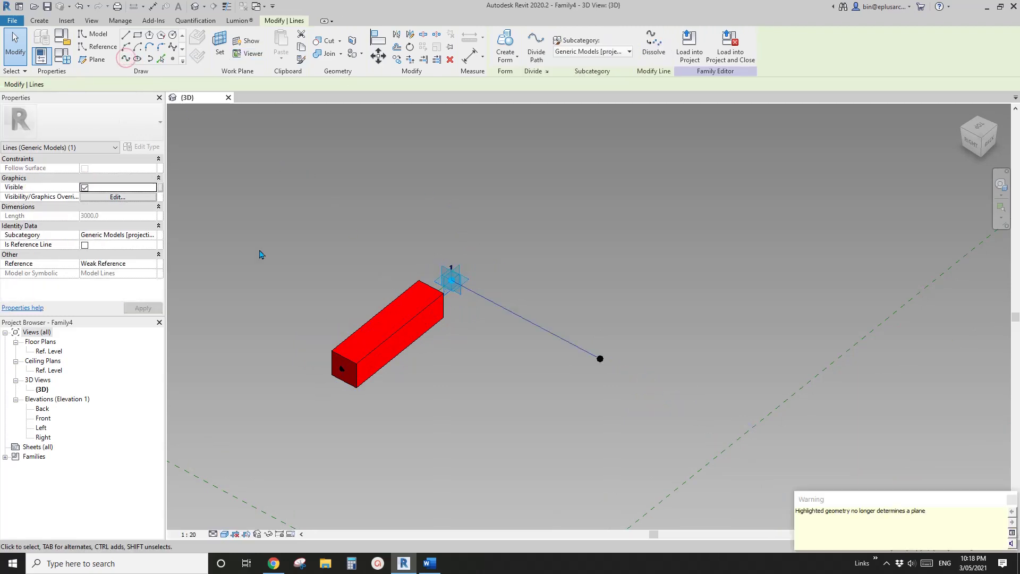
click(85, 245)
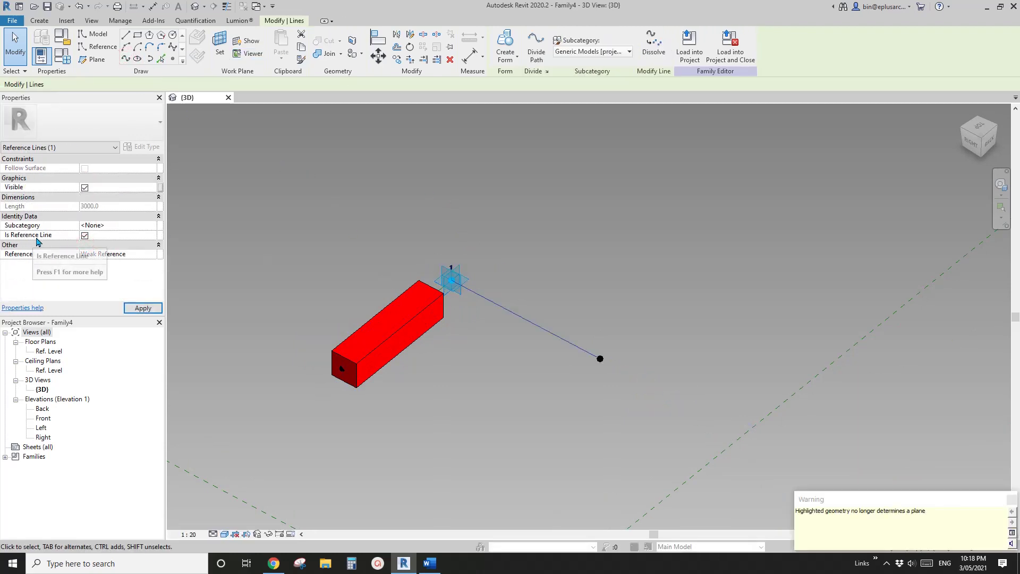
scroll(483, 246, up, 2)
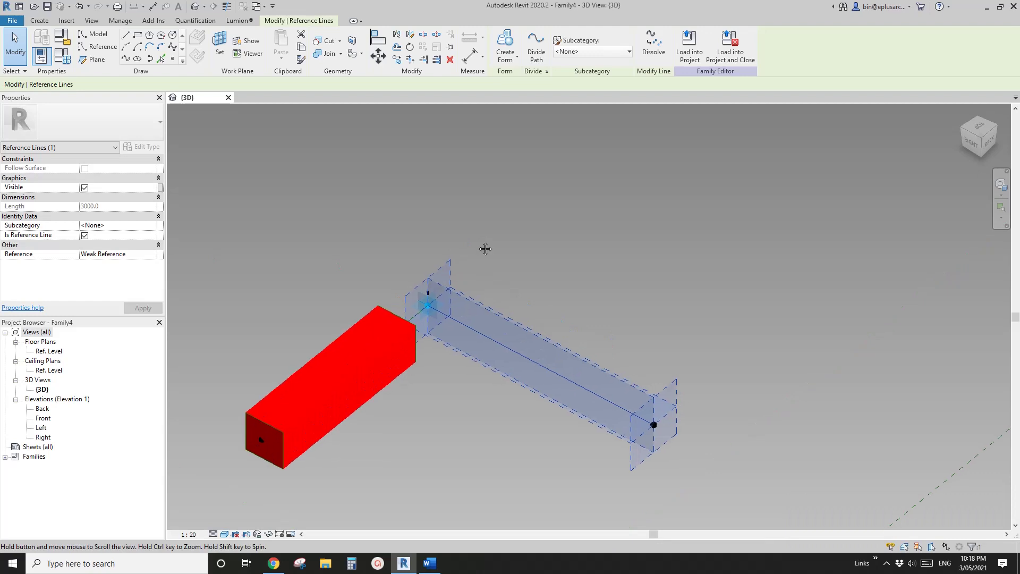
click(101, 47)
click(172, 60)
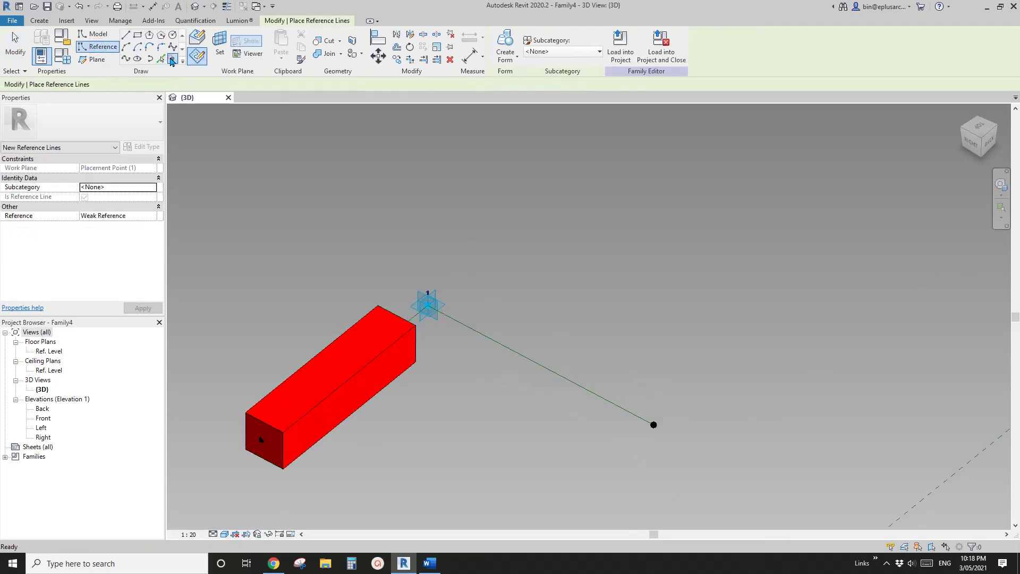
key(Escape)
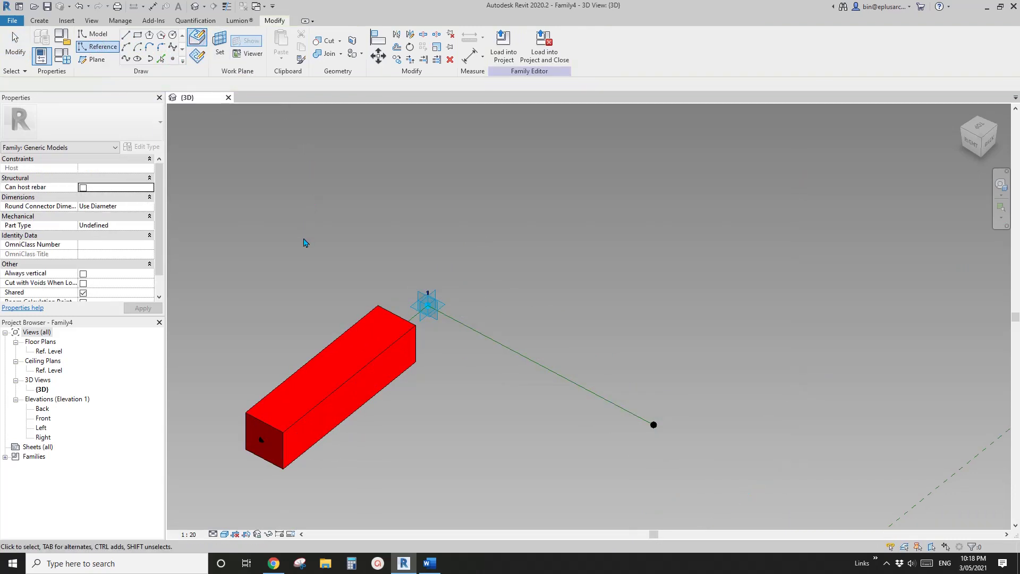
Step: Copy the square profile and its point at the box end near the adaptive point to a spot above the box
scroll(305, 242, down, 2)
shift+middle_drag(436, 313, 294, 269)
scroll(524, 264, up, 1)
shift+middle_drag(542, 273, 526, 249)
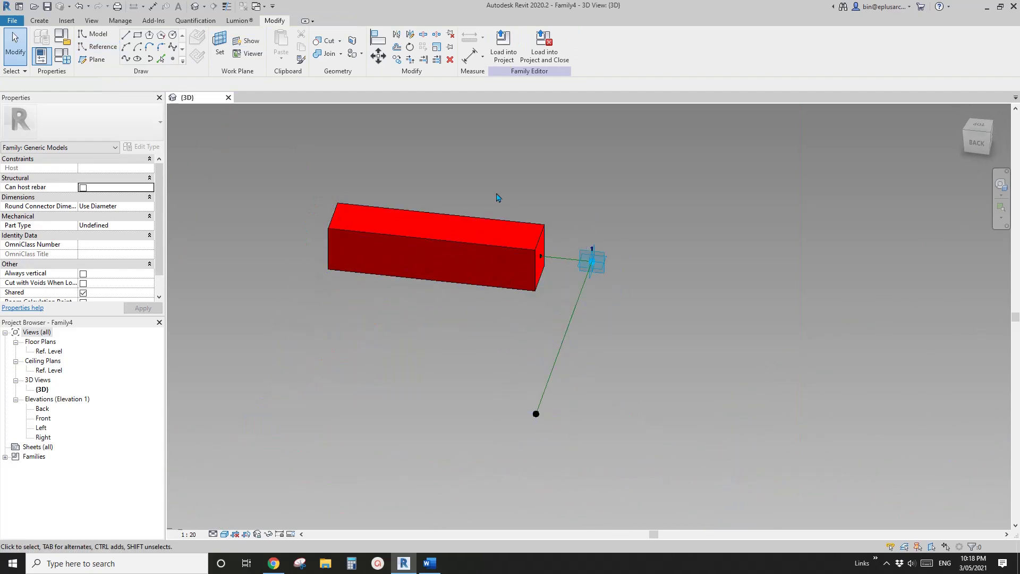
drag(493, 189, 556, 313)
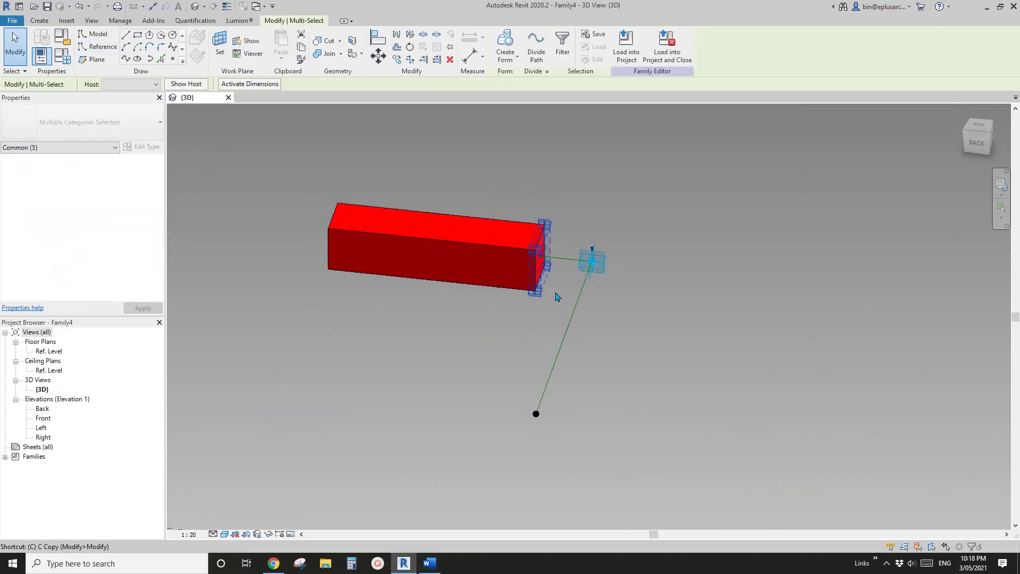
click(570, 190)
Step: Rehost the copied profile's reference point onto the new reference line near its outer end
shift+middle_drag(585, 212, 600, 194)
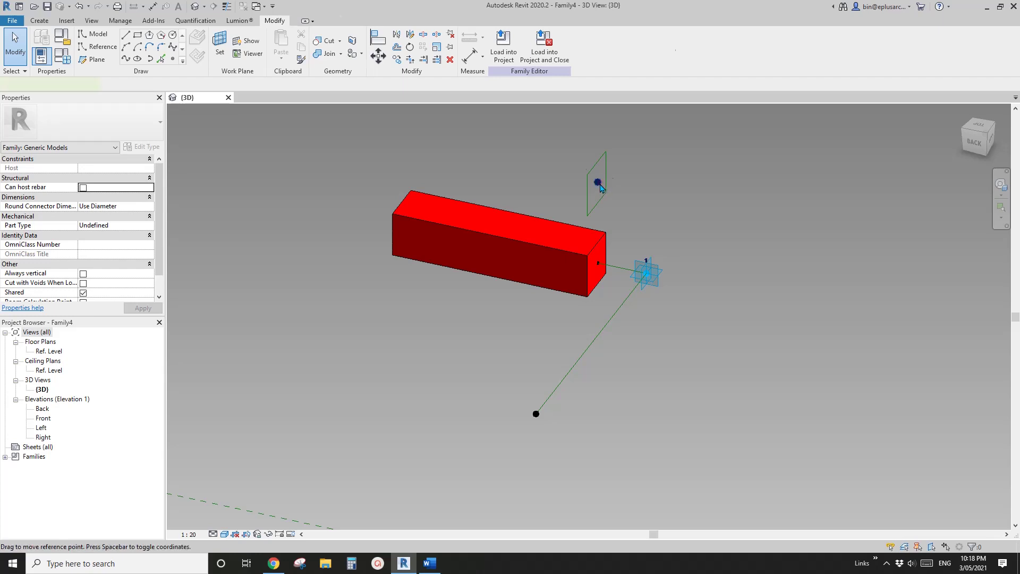
click(600, 184)
click(604, 57)
click(561, 382)
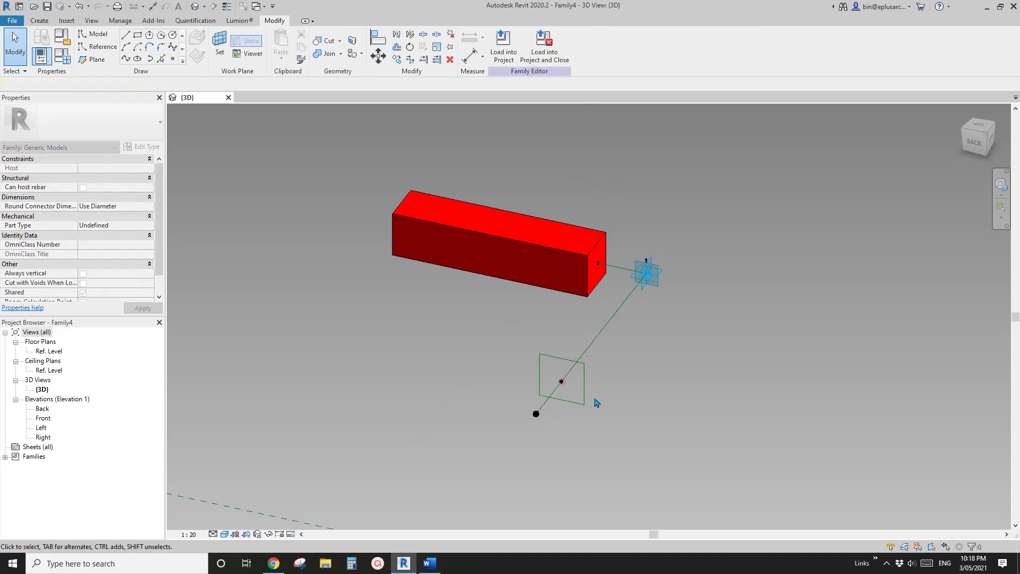
Step: Copy the rehosted square profile with its reference point to a free spot beside the new reference line
shift+middle_drag(617, 403, 558, 399)
drag(565, 328, 630, 462)
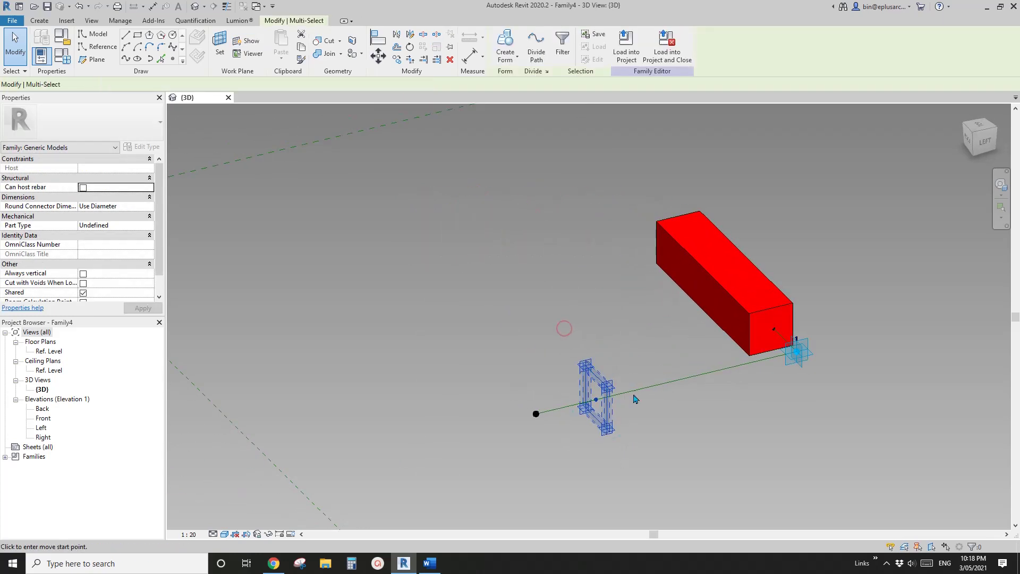
click(636, 386)
click(617, 303)
key(Escape)
Step: Rehost the second copied profile's reference point onto the new reference line, nearer the adaptive point
click(526, 331)
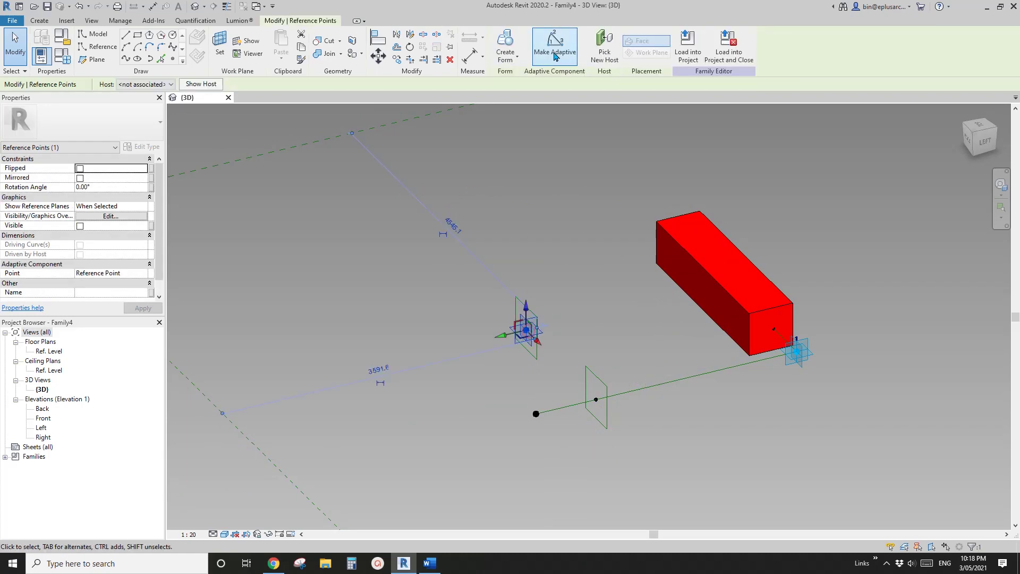
click(555, 56)
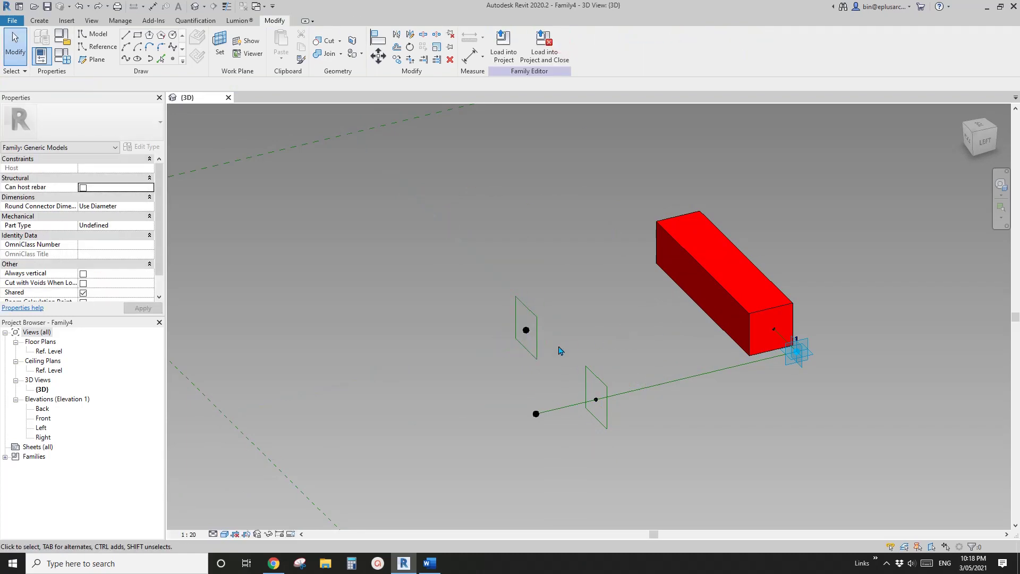
click(526, 330)
click(598, 47)
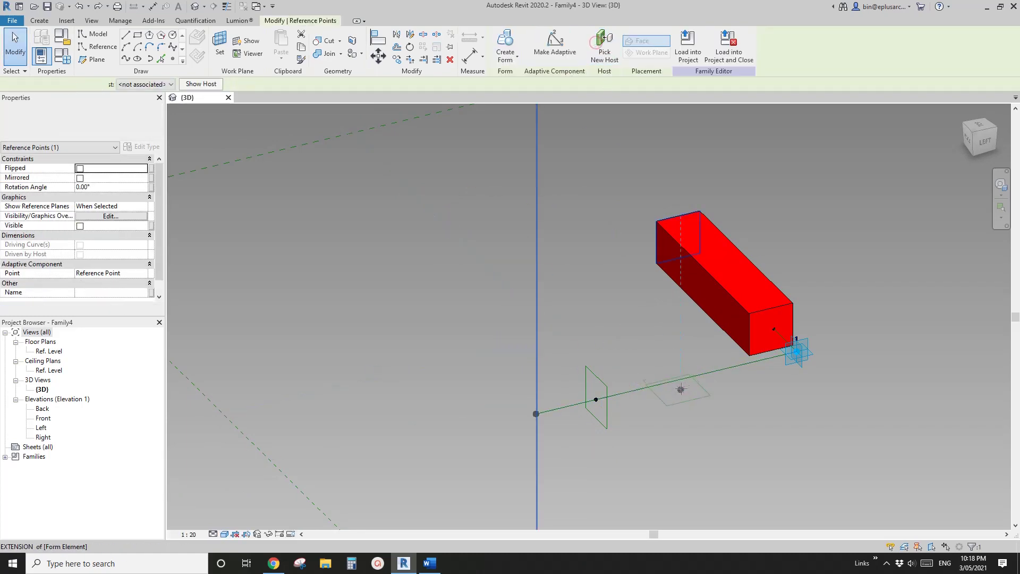
click(686, 378)
Step: Move the outer square profile to the reference line's far end and open the inner profile point's normalized curve parameter for editing
click(597, 400)
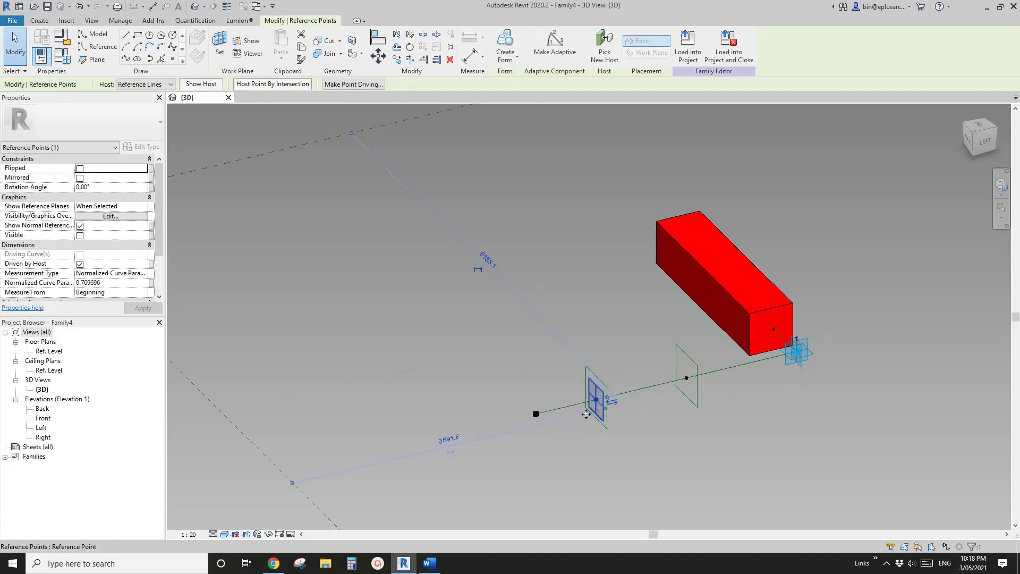
drag(586, 414, 536, 414)
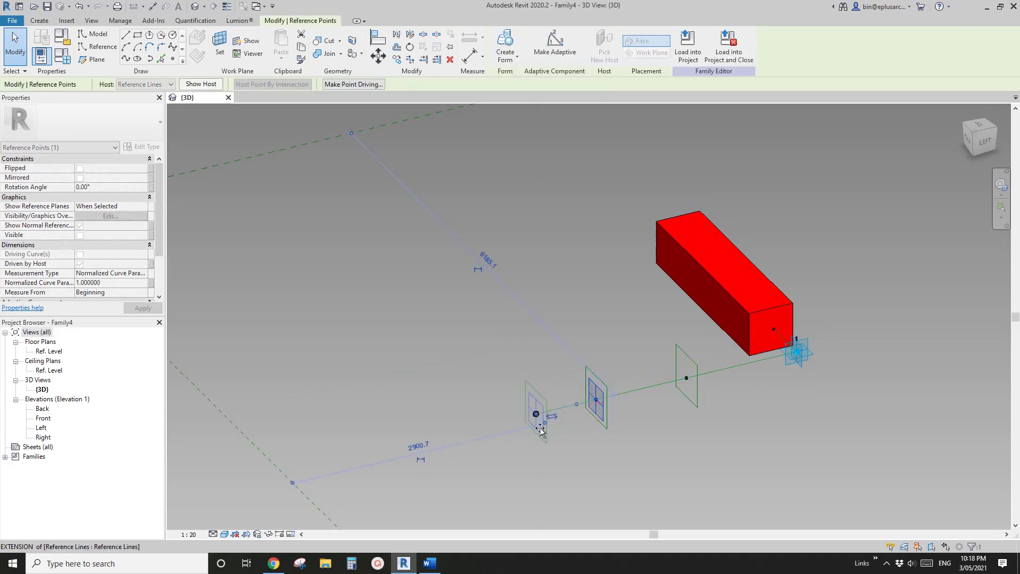
click(687, 379)
click(121, 283)
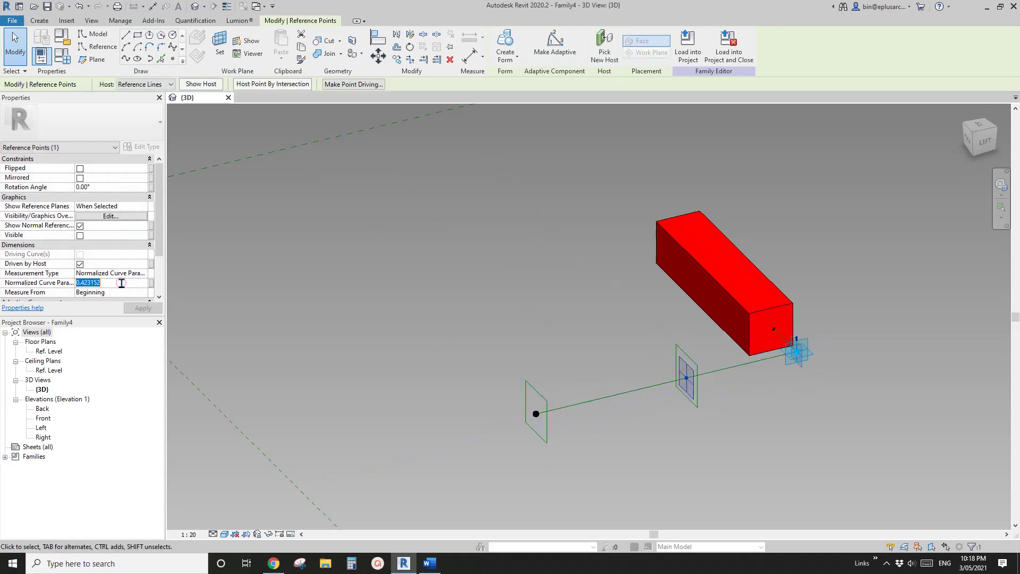
Step: Create a solid form from the two square profiles hosted on the second reference line
shift+middle_drag(571, 318, 640, 399)
key(Tab)
click(748, 383)
key(Tab)
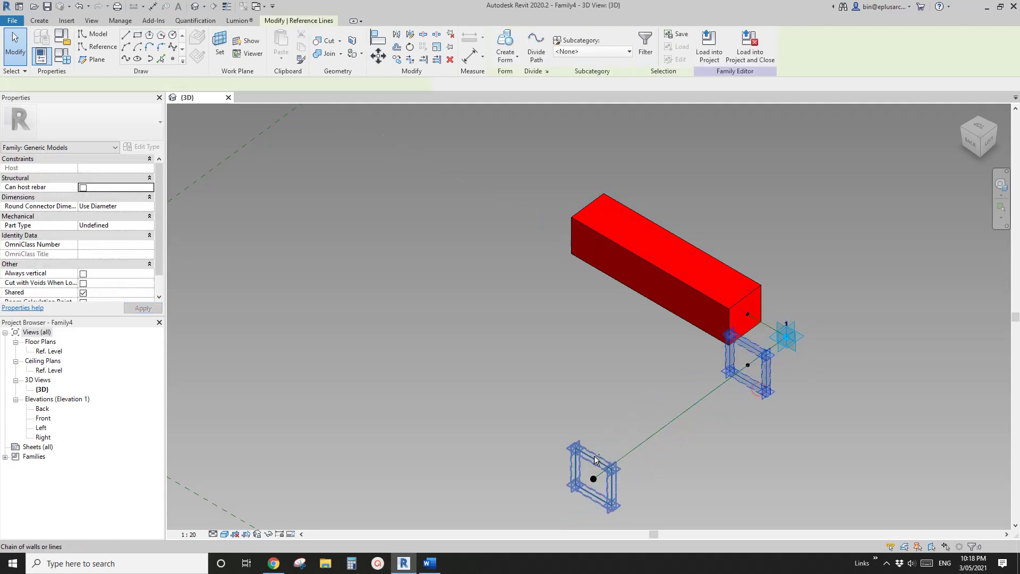
ctrl+click(593, 456)
click(499, 56)
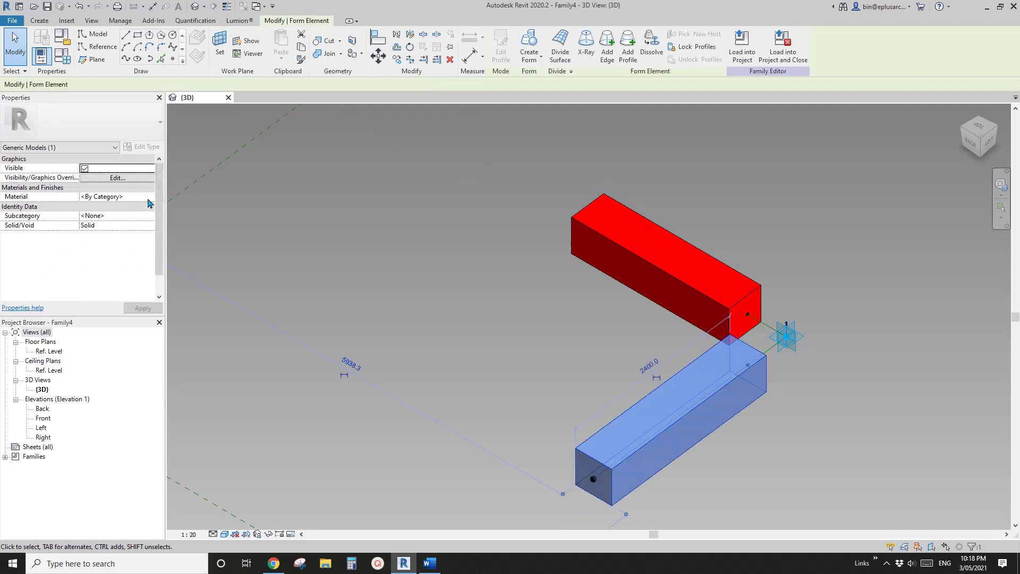
Step: Open the new box's material setting, duplicate the red material and name the copy green
click(149, 197)
click(153, 198)
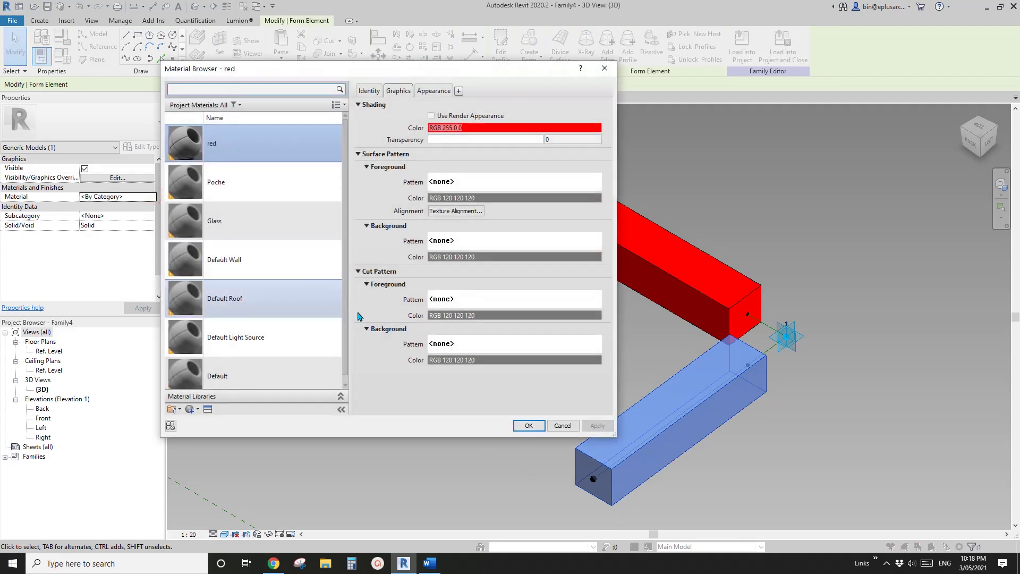
right_click(253, 149)
click(274, 165)
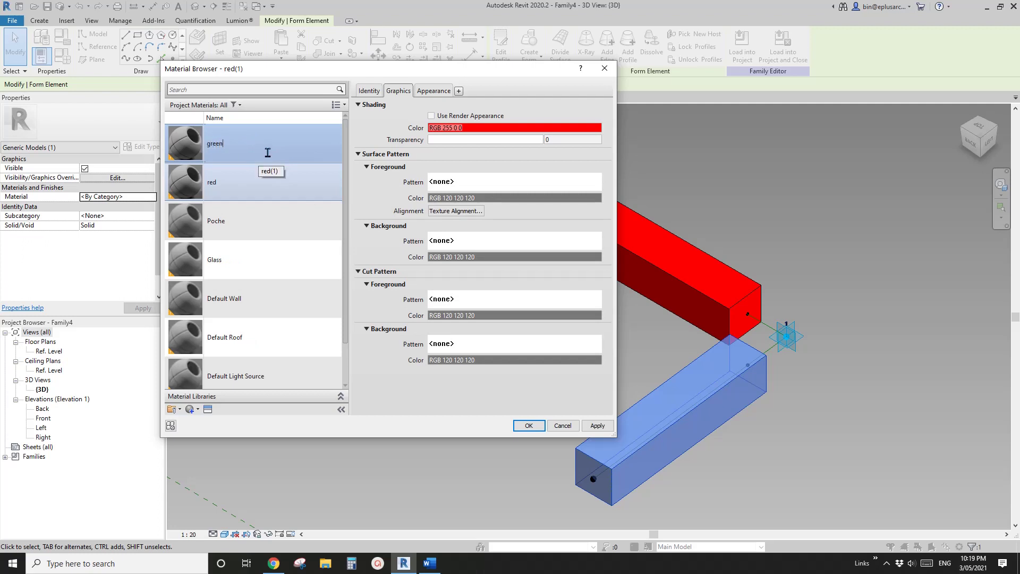
click(434, 90)
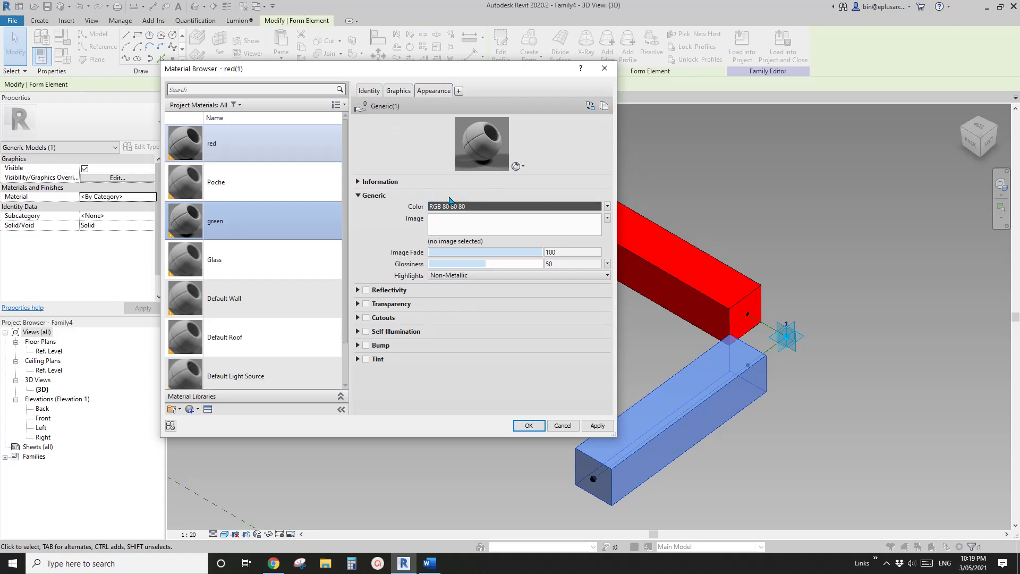
click(240, 225)
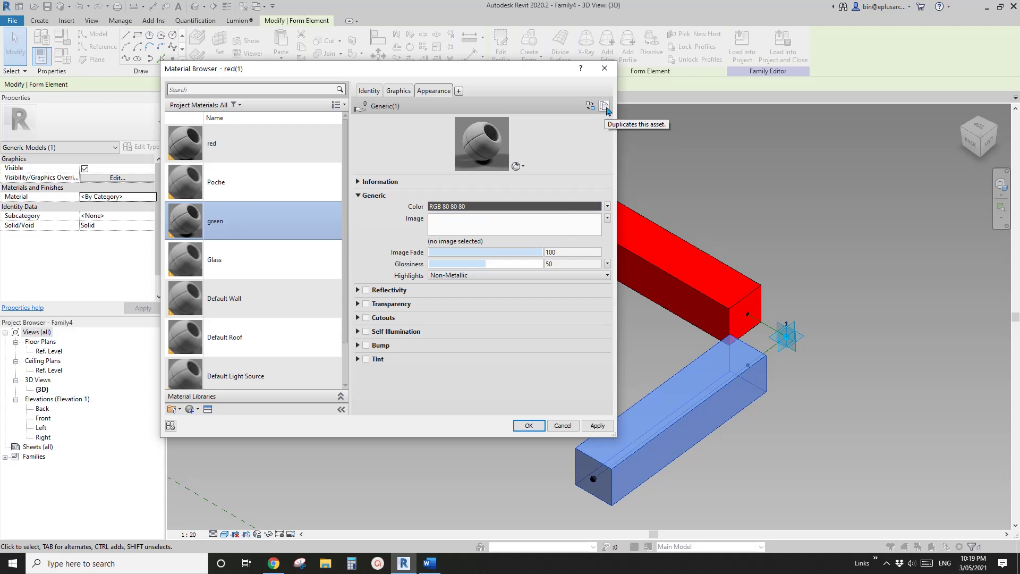
Step: Set the green material's shading color to RGB 0 255 0 and assign the material to the new box
click(398, 91)
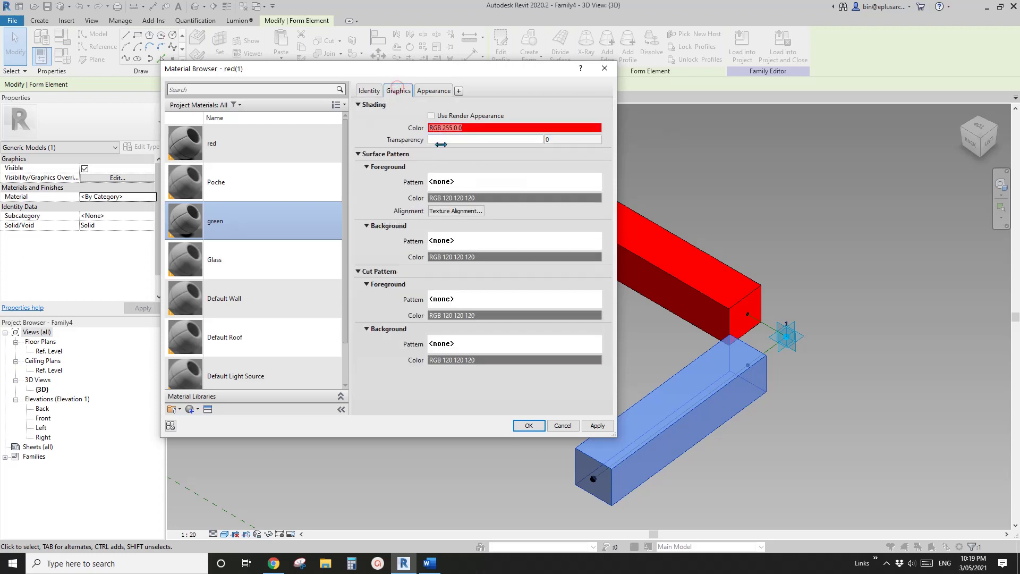
click(462, 128)
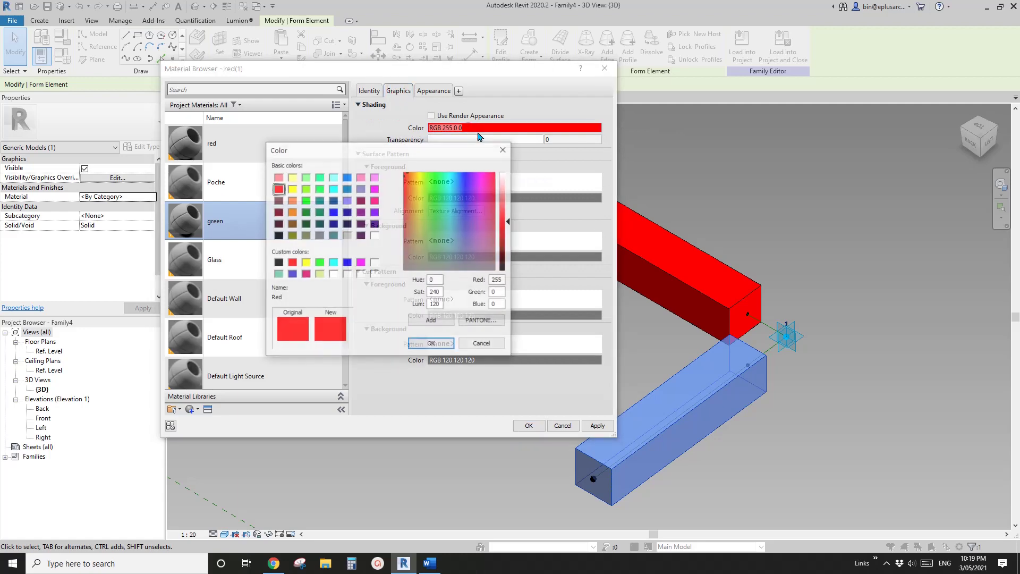
click(319, 263)
click(431, 345)
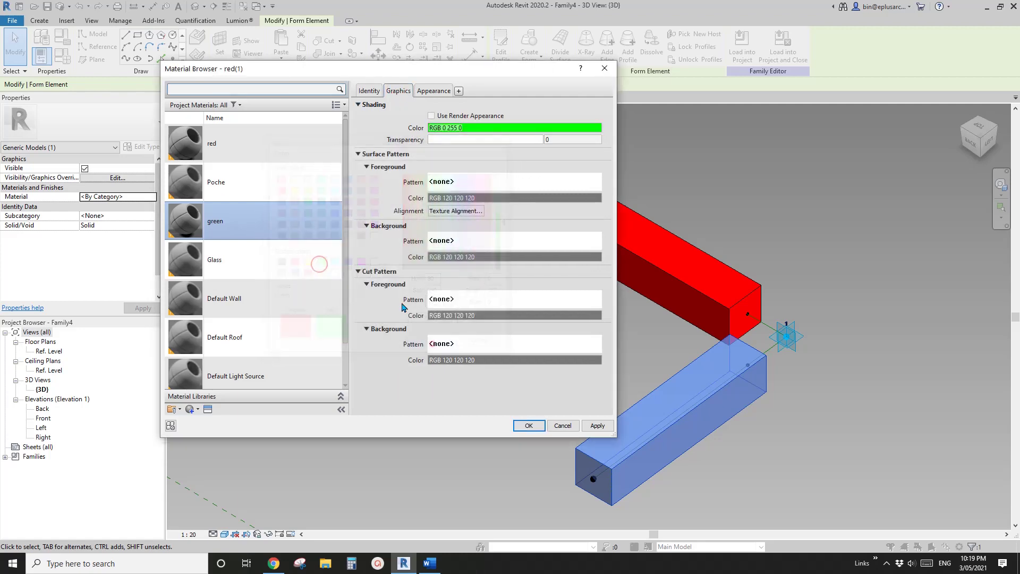
click(527, 426)
Step: Copy the square profile and its point at the green box's end near the adaptive point to a free spot above the box
shift+middle_drag(509, 341, 558, 334)
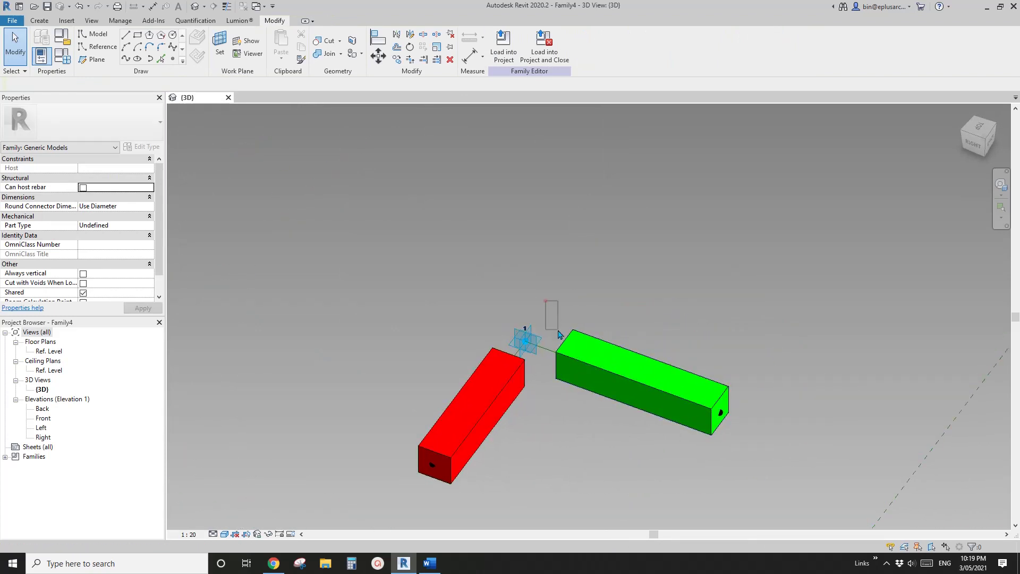
drag(558, 331, 594, 405)
key(c)
key(o)
click(587, 349)
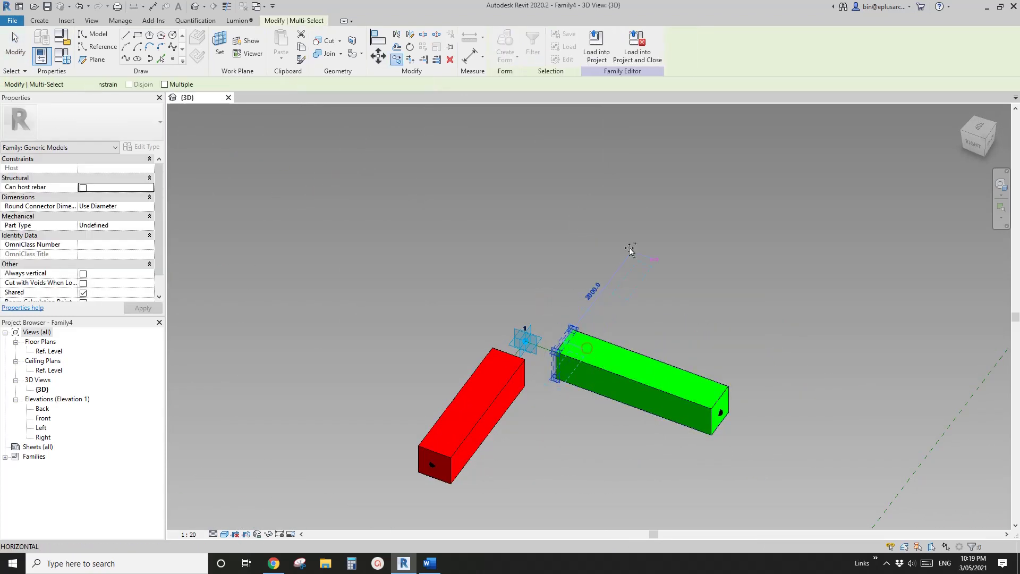
click(632, 247)
Step: Copy the duplicated profile with its reference point once more to a free spot farther up
key(c)
key(o)
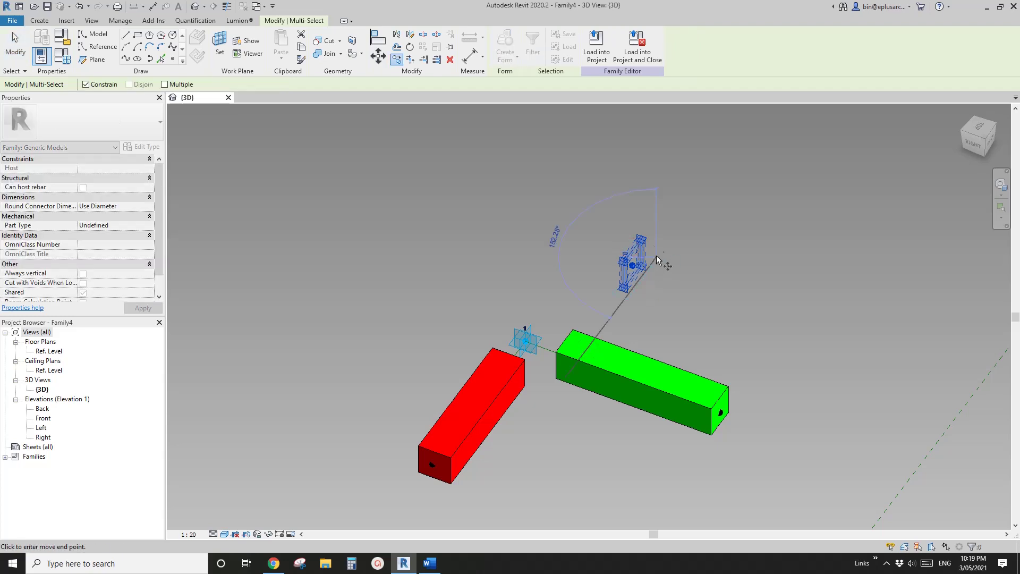
click(659, 260)
click(664, 193)
click(677, 242)
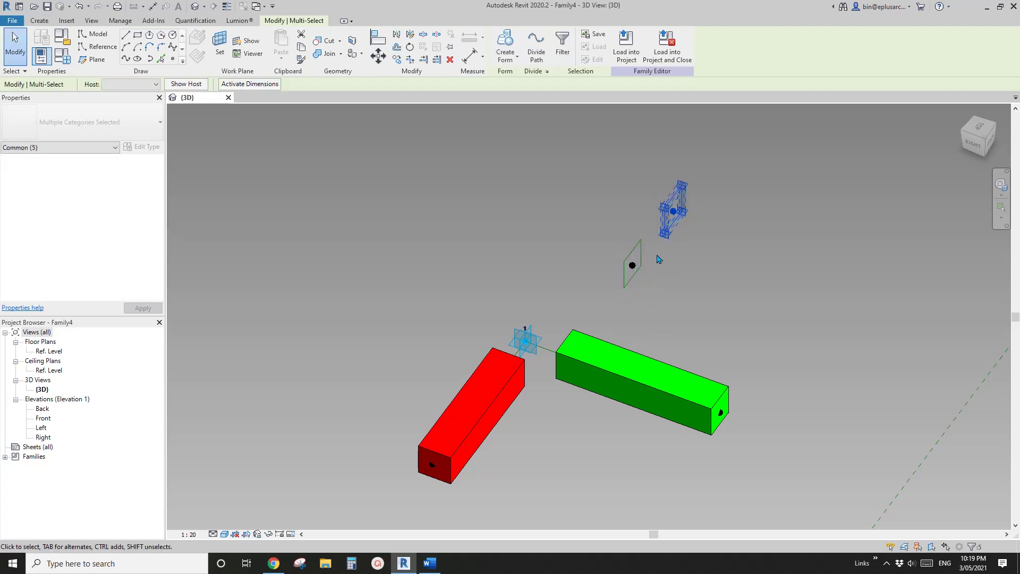
key(Escape)
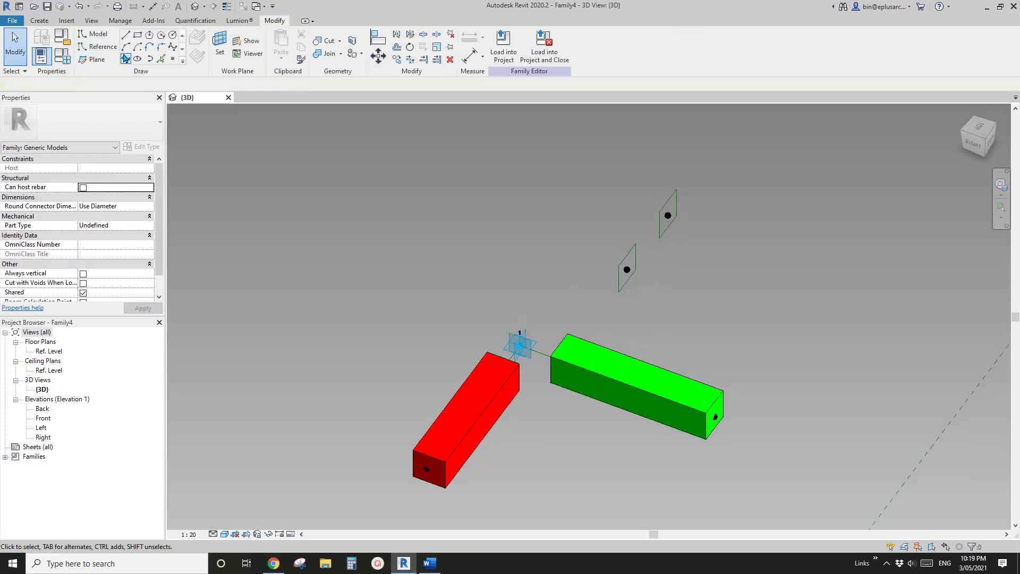
Step: Place a reference point on the adaptive point, using the adaptive point's horizontal plane as the work plane
click(172, 59)
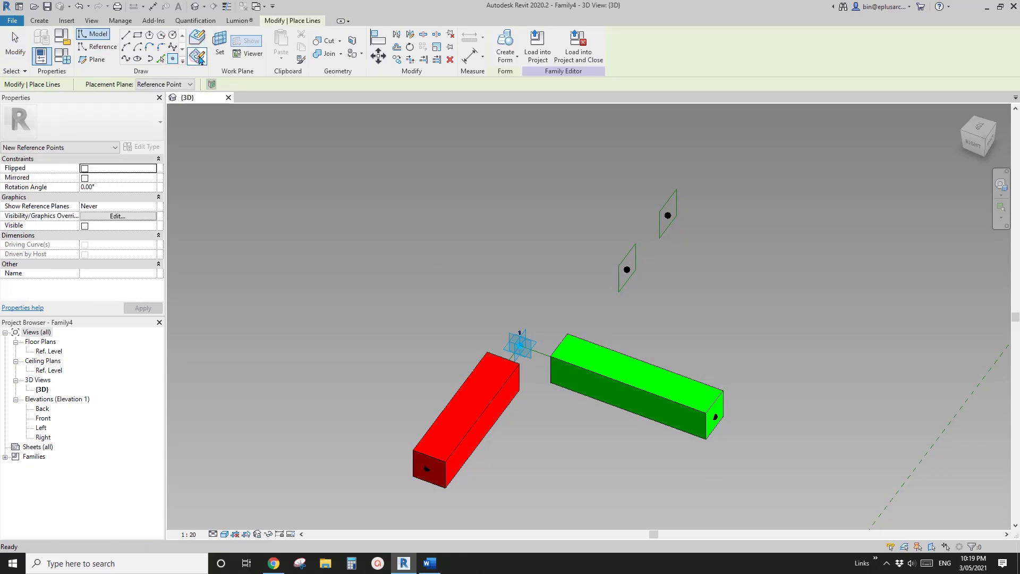
click(199, 60)
shift+middle_drag(545, 334, 531, 342)
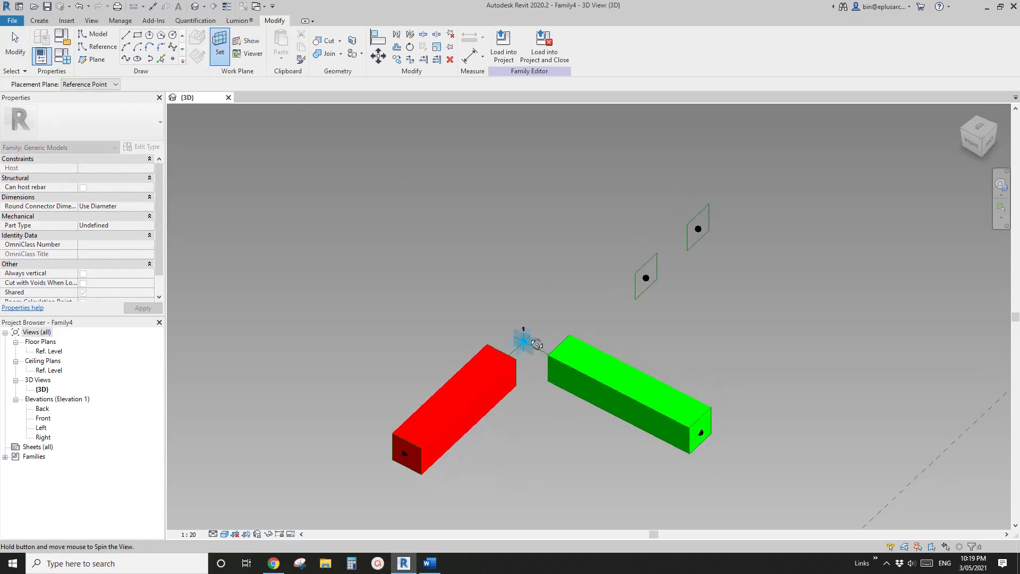
click(541, 340)
key(Escape)
key(Escape)
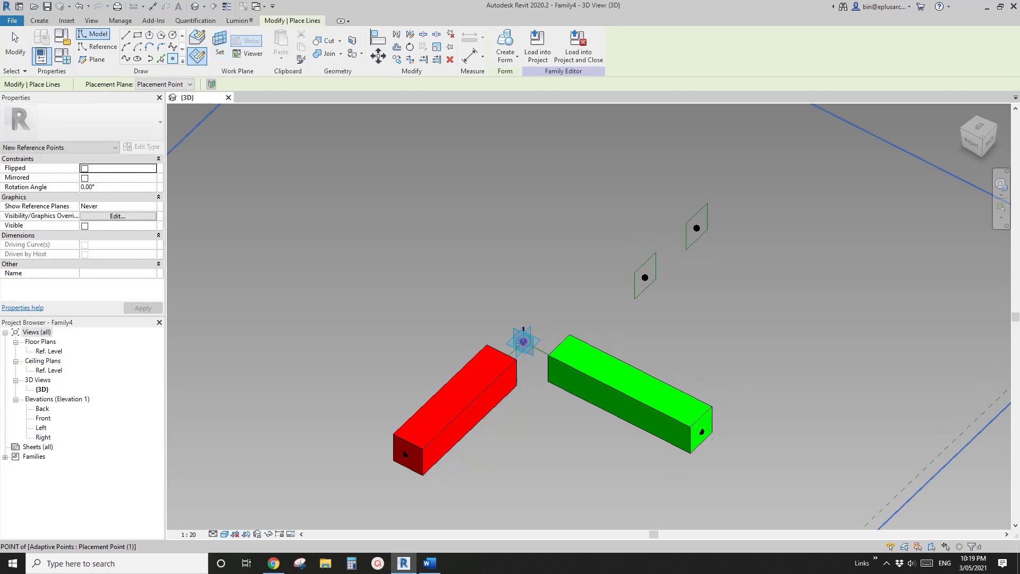
click(523, 344)
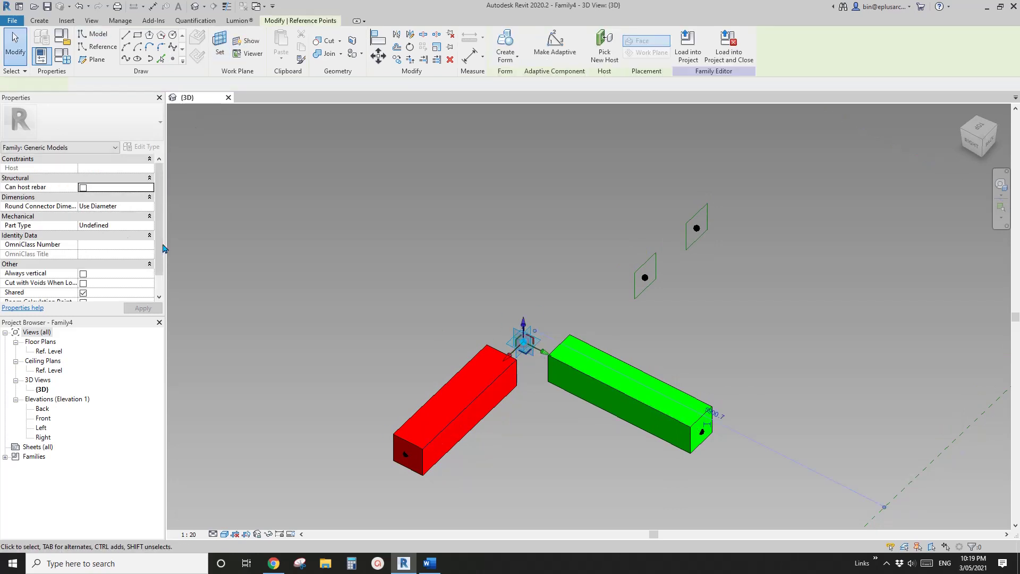
Step: Set the new reference point's offset from the adaptive point to 3000
click(110, 273)
text(300)
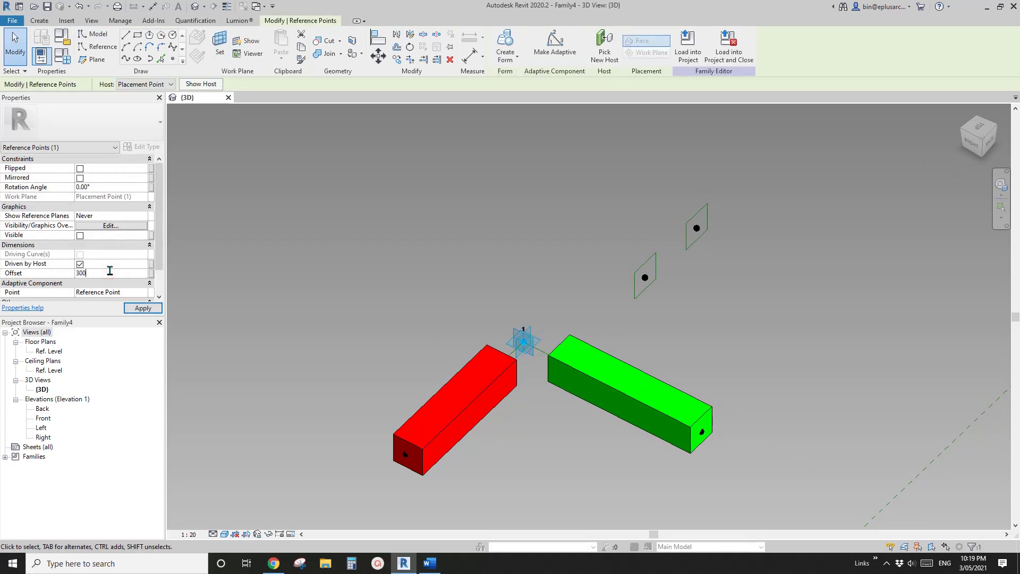
text(0)
key(Return)
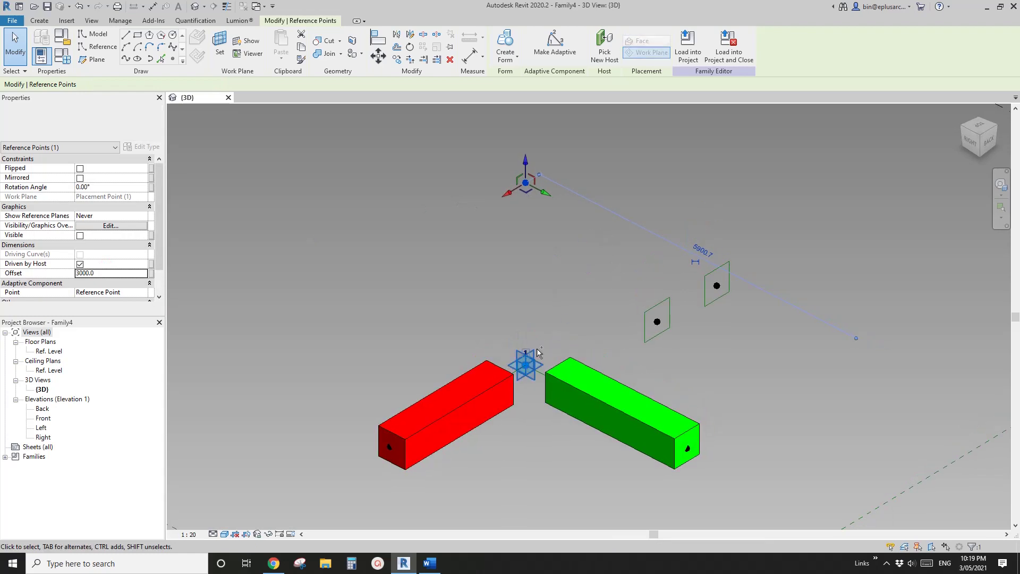
Step: Connect the offset point and the adaptive point with a spline through points and make it a reference line
ctrl+click(537, 349)
click(126, 59)
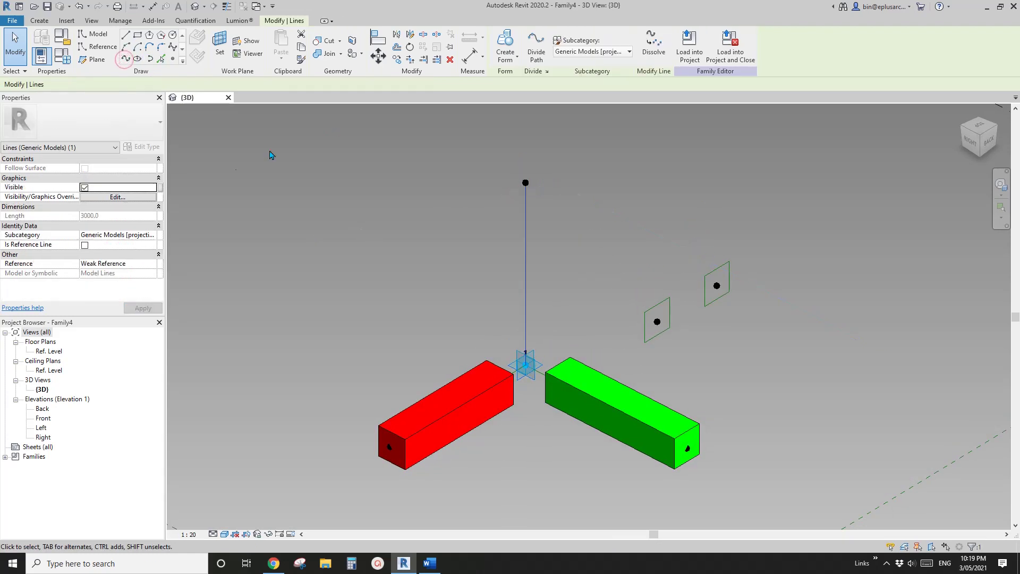
click(84, 245)
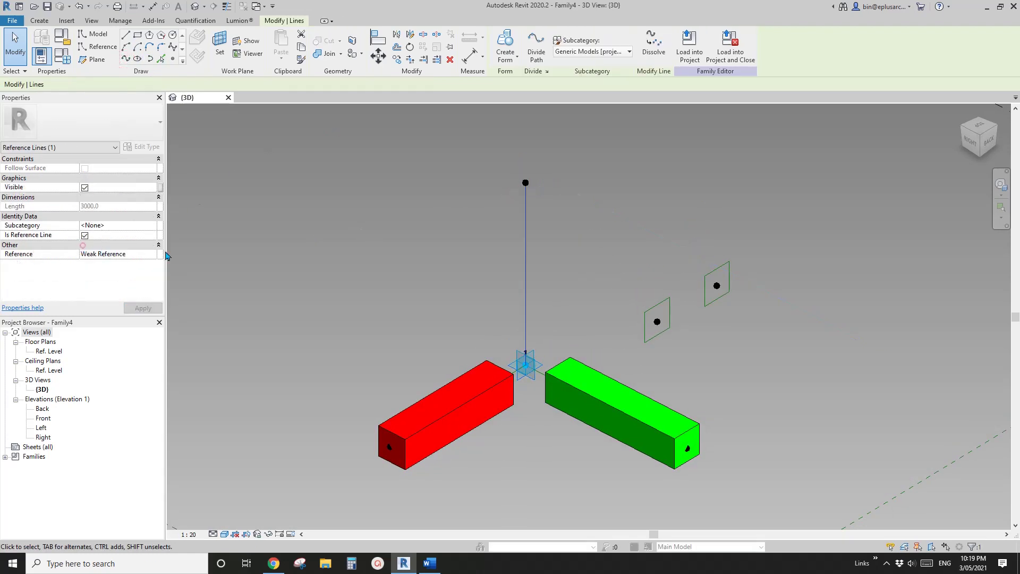
Step: Rehost the two copied profiles' reference points onto the vertical reference line, one near its upper end and one lower down
click(657, 321)
click(603, 63)
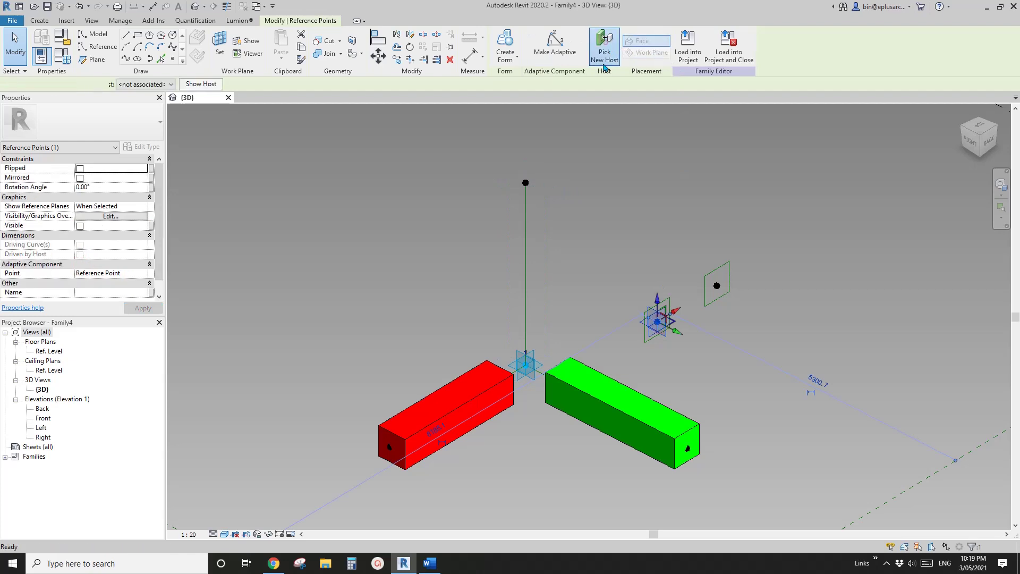
click(525, 225)
click(716, 284)
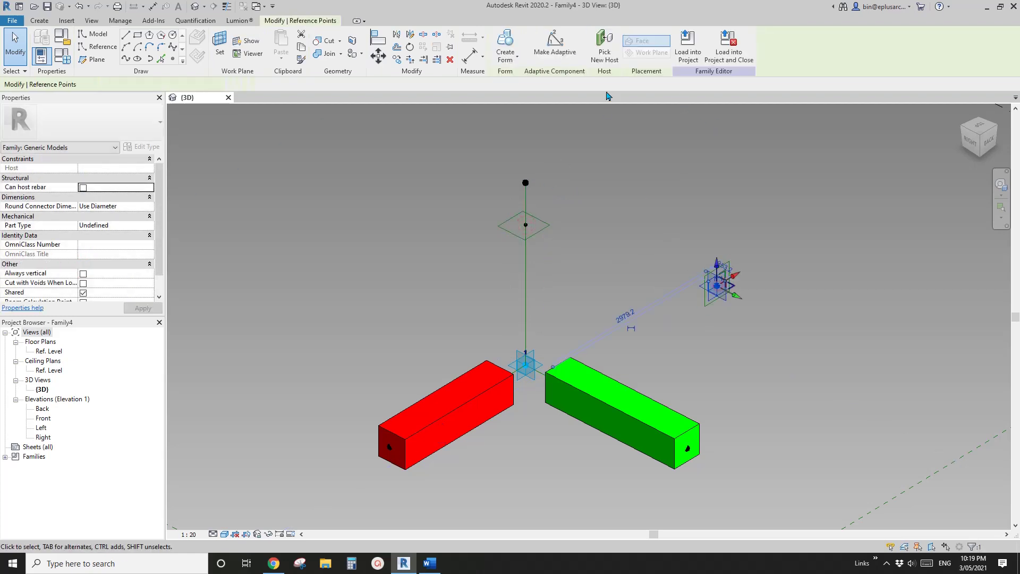
click(604, 48)
click(525, 294)
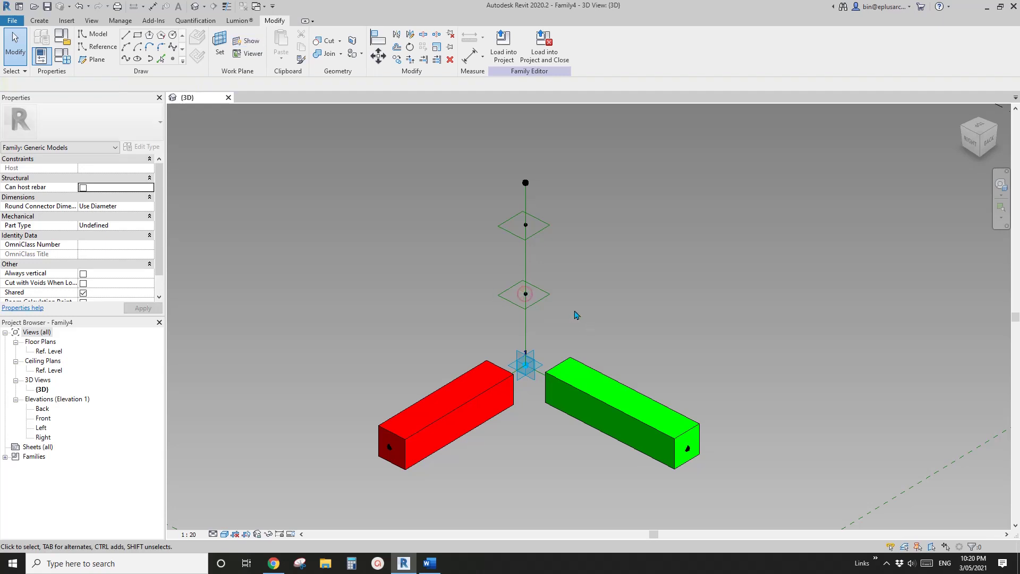
Step: Adjust the points' normalized curve parameters, moving the lower profile nearer the adaptive point and setting the upper one to 1
click(526, 296)
click(147, 283)
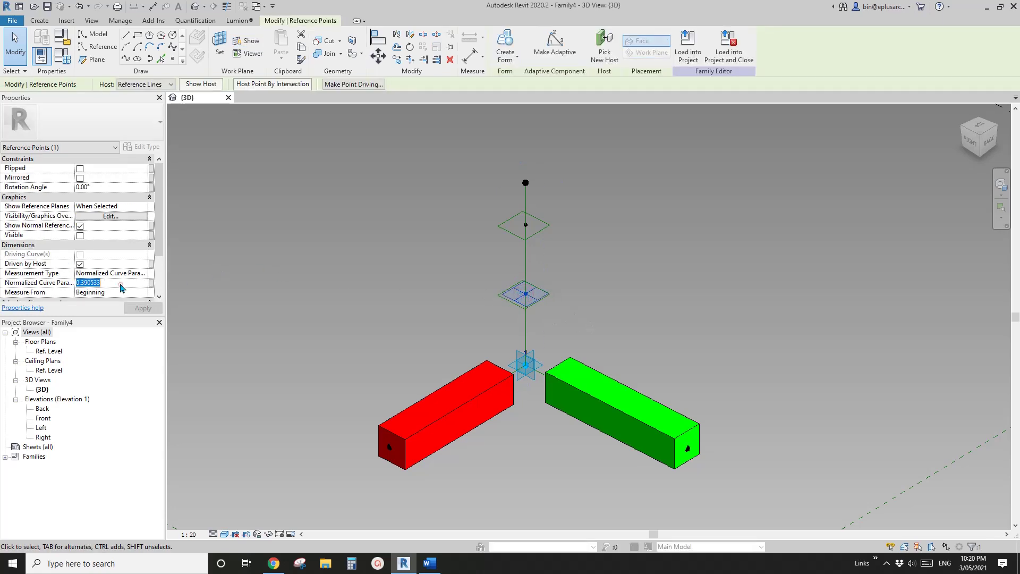
click(527, 224)
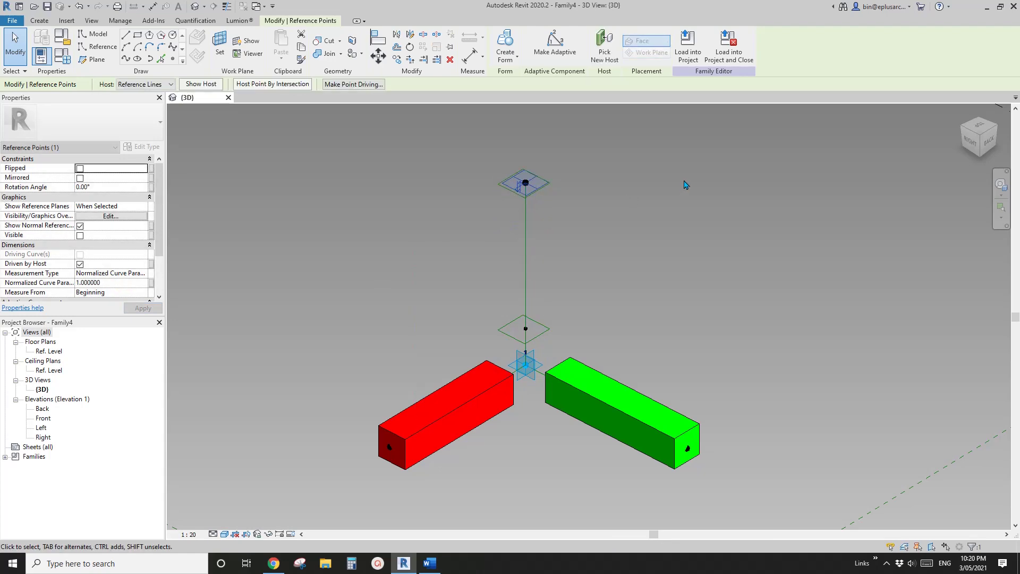
click(586, 217)
Step: Create a vertical solid form from the two square profiles on the vertical reference line
click(550, 193)
key(Tab)
ctrl+click(550, 329)
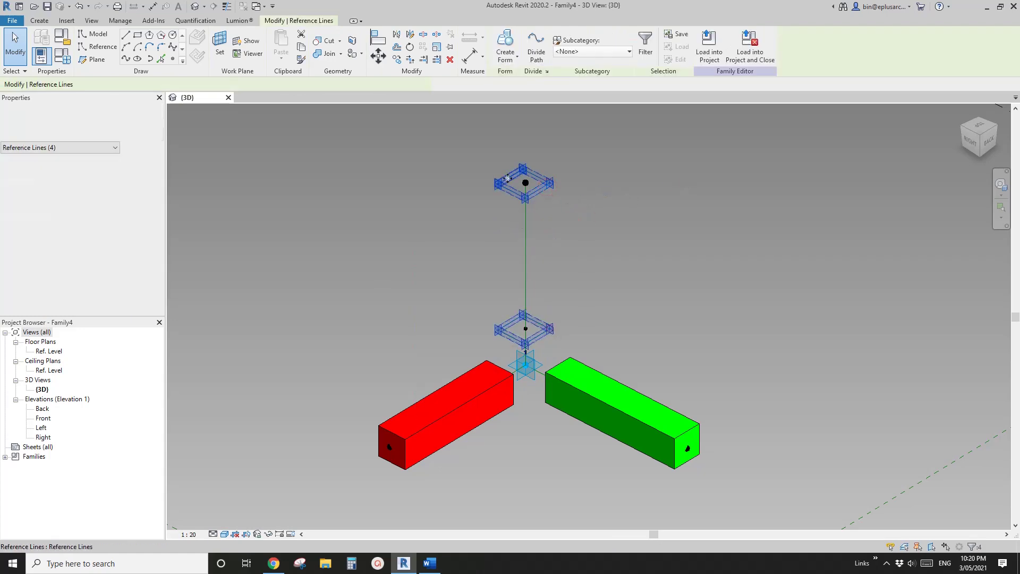
click(509, 43)
Step: Open the vertical box's material setting, duplicate the green material, name the copy blue and show its appearance properties
click(542, 243)
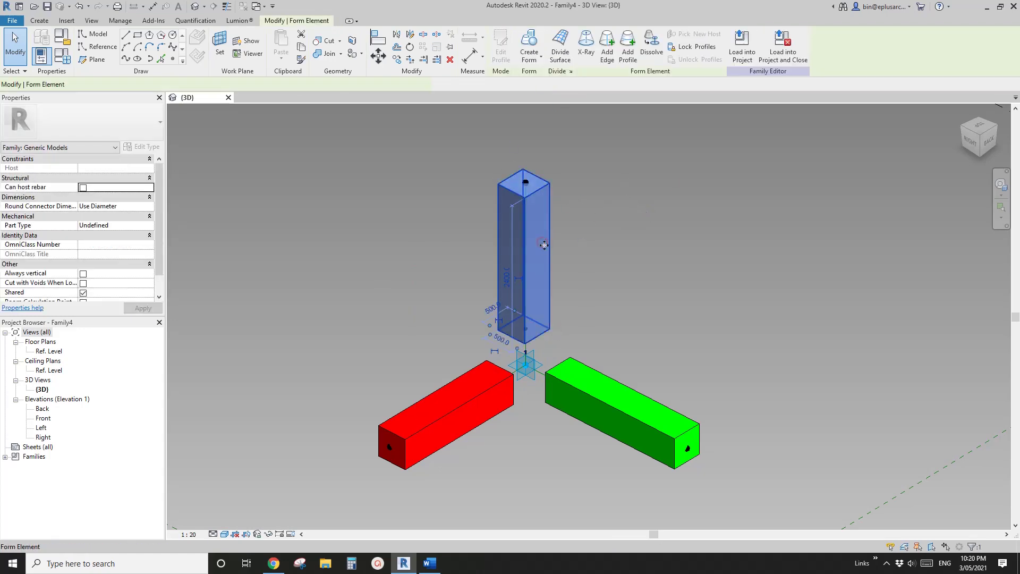
click(144, 197)
click(160, 197)
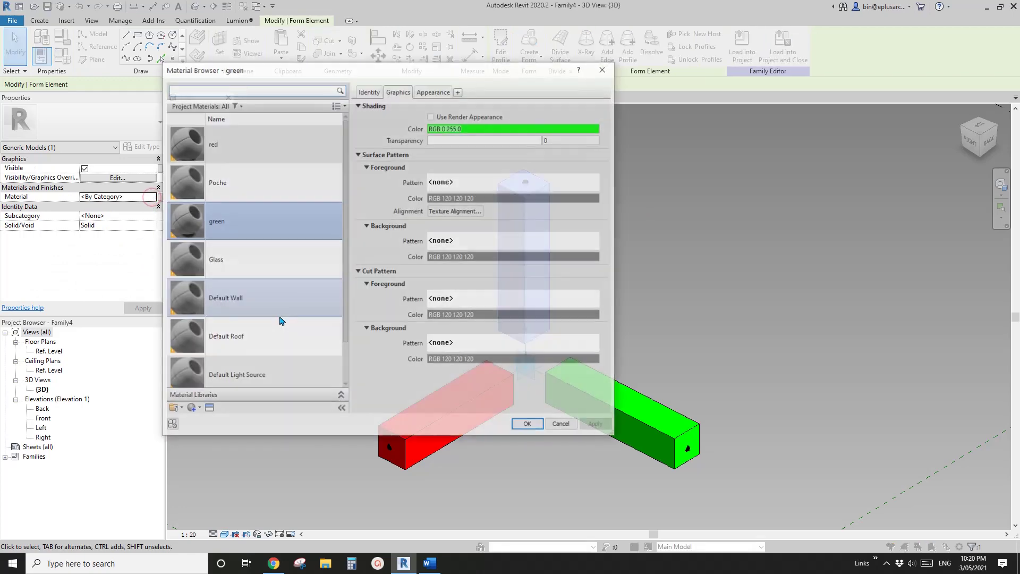
right_click(244, 225)
click(263, 239)
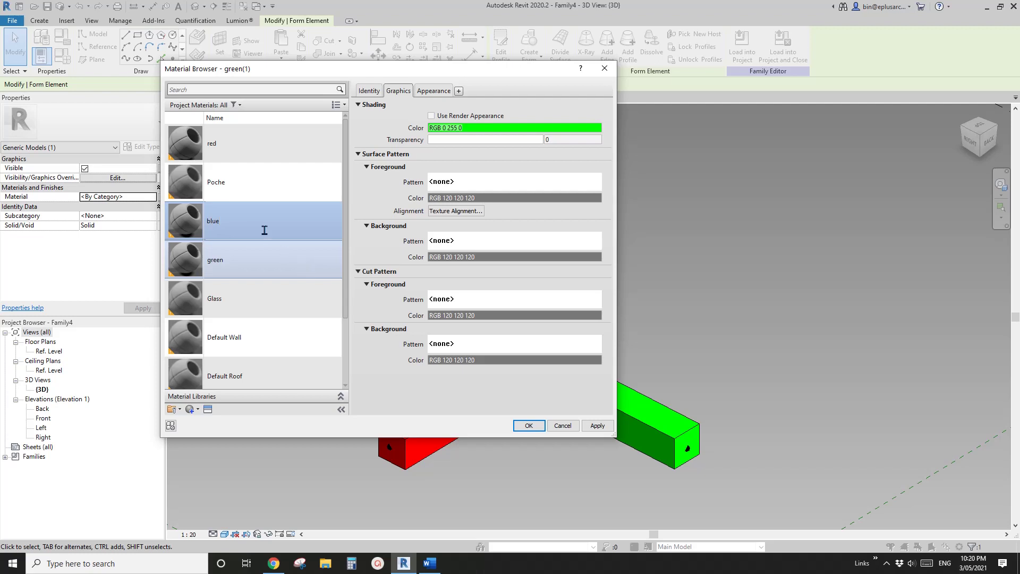
text(blue)
click(434, 93)
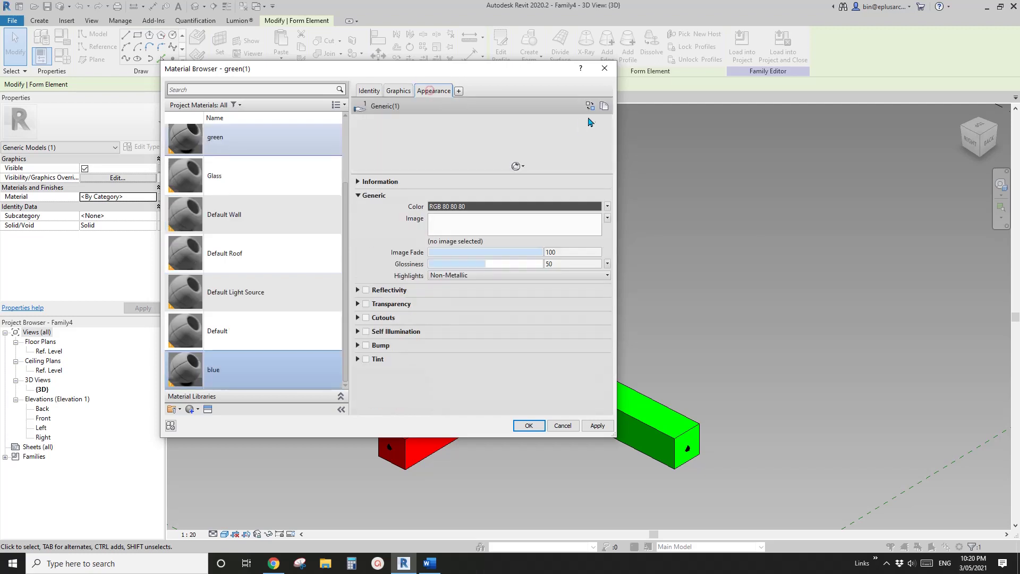
Step: Set the blue material's shading colour to RGB 0 0 255 and assign the material to the vertical box
click(400, 91)
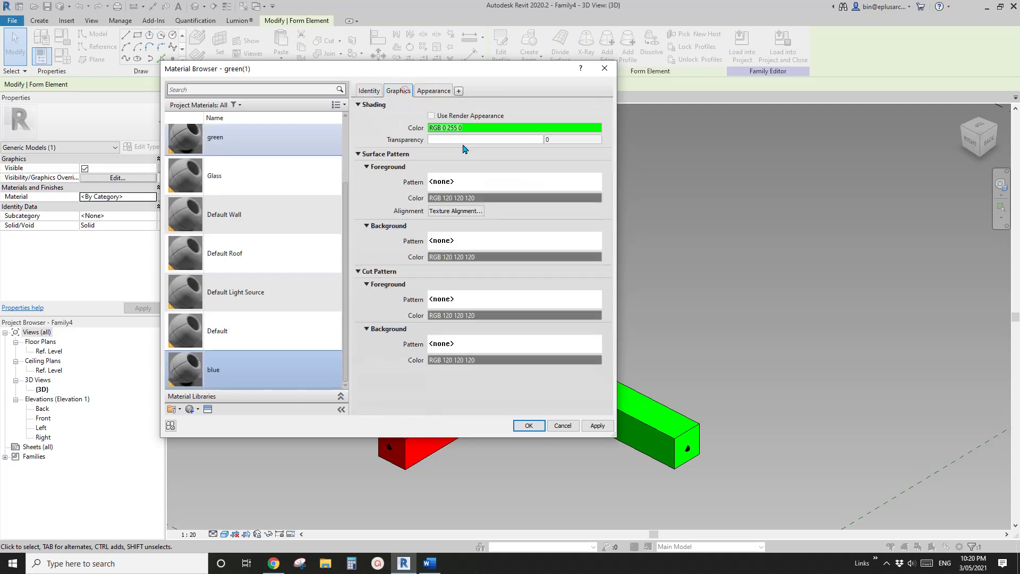
click(500, 129)
click(346, 263)
click(432, 344)
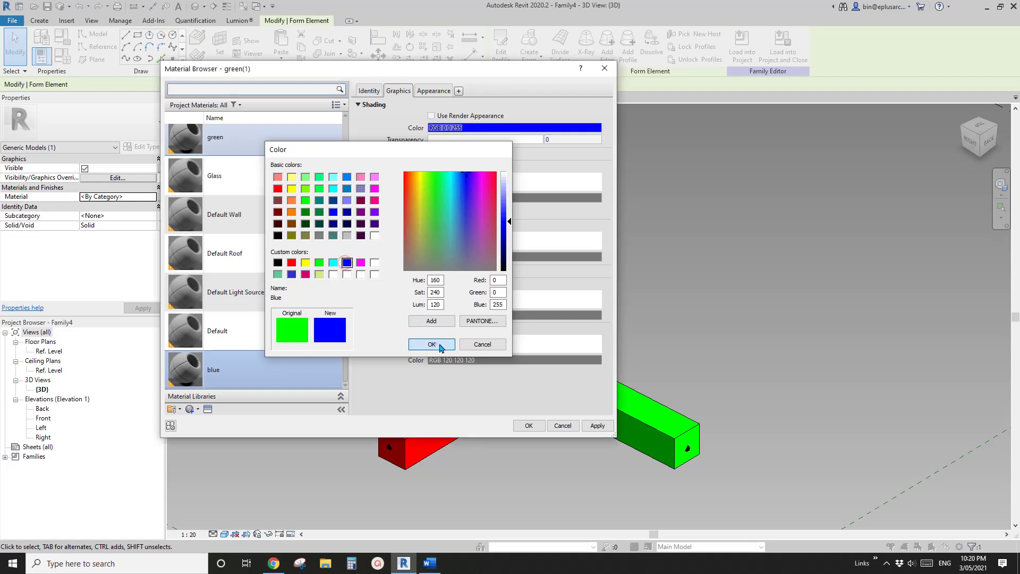
click(525, 426)
click(734, 308)
scroll(734, 306, down, 2)
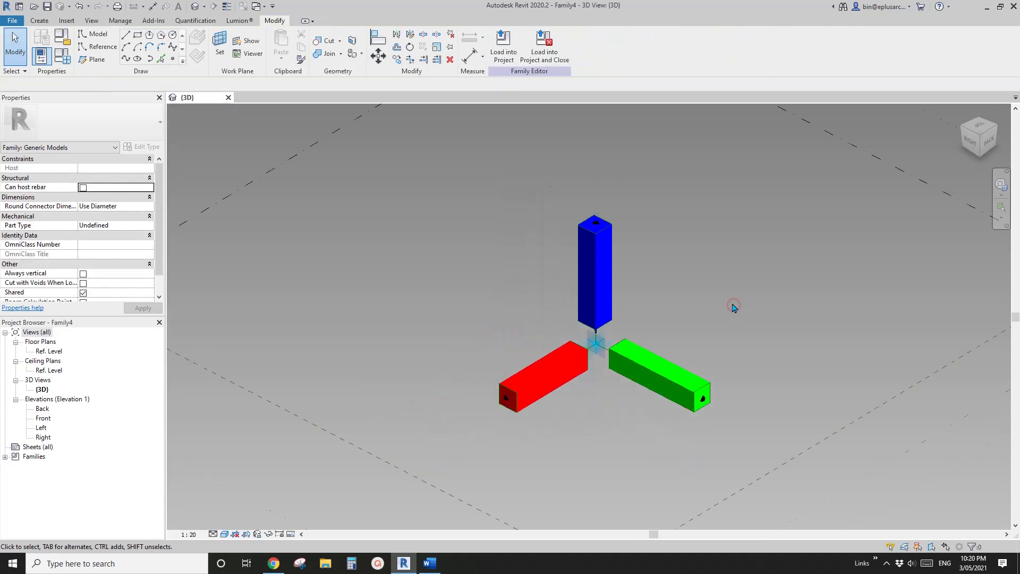
shift+middle_drag(734, 306, 562, 374)
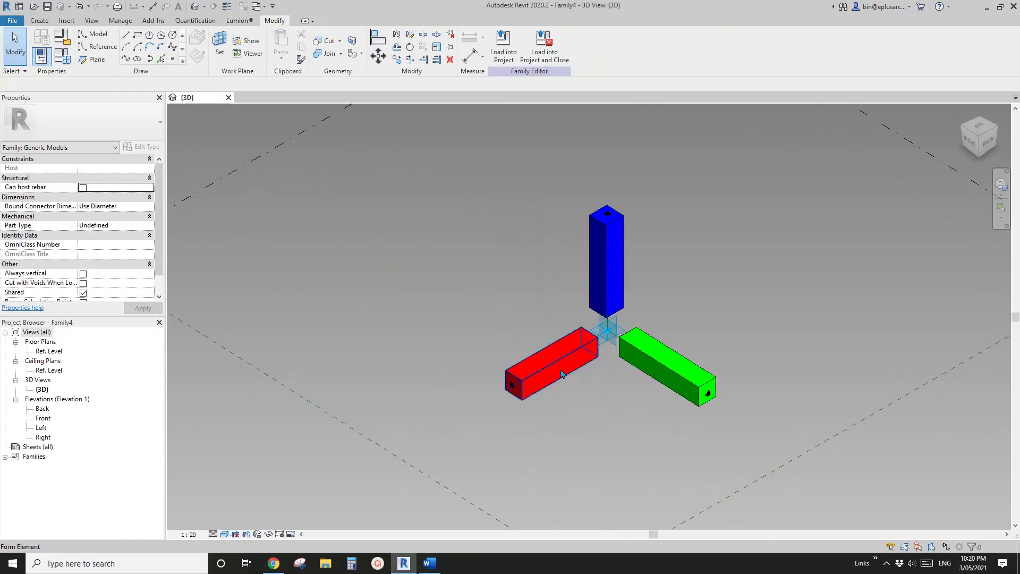
scroll(556, 371, up, 2)
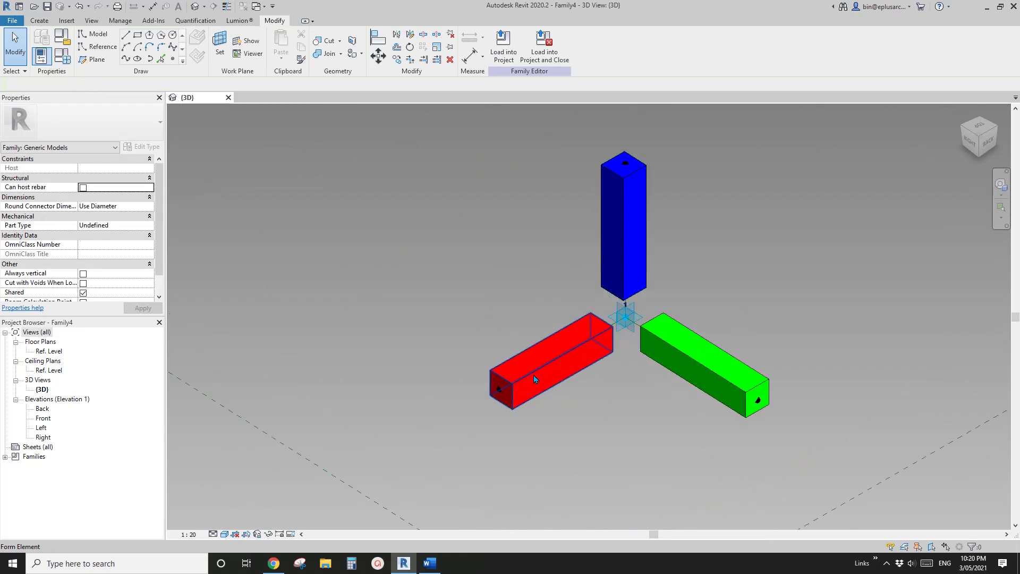
click(540, 374)
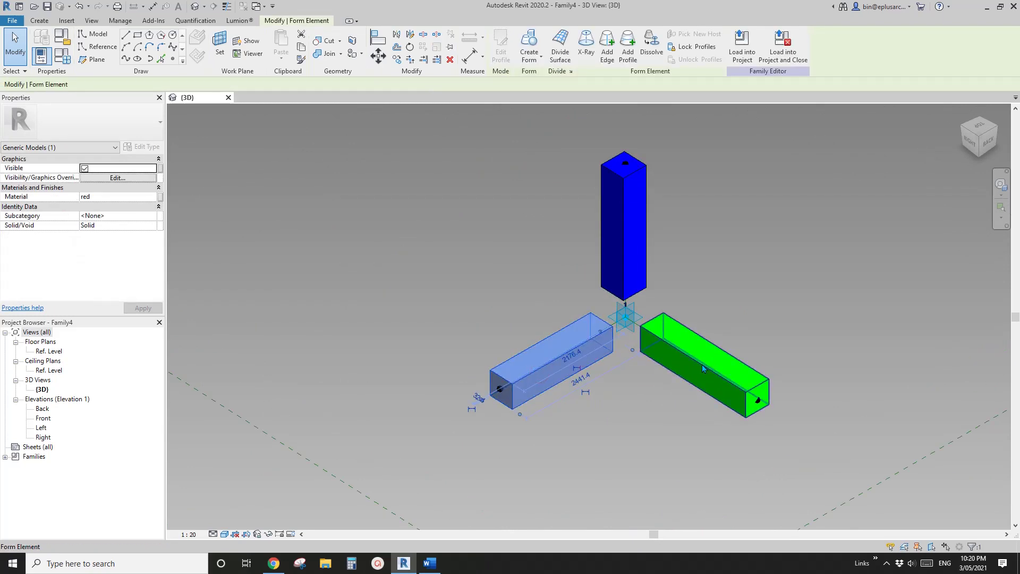
key(Escape)
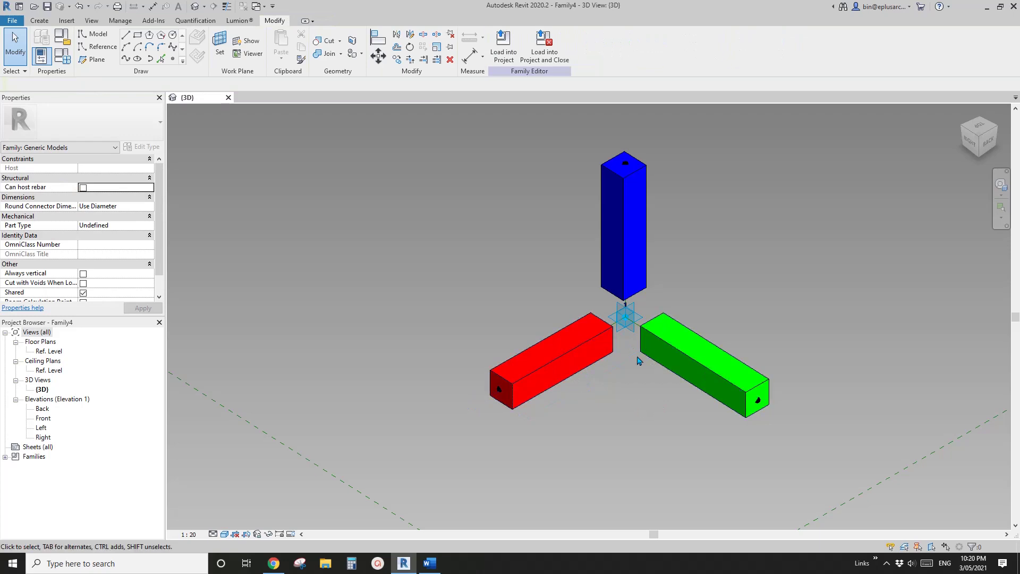
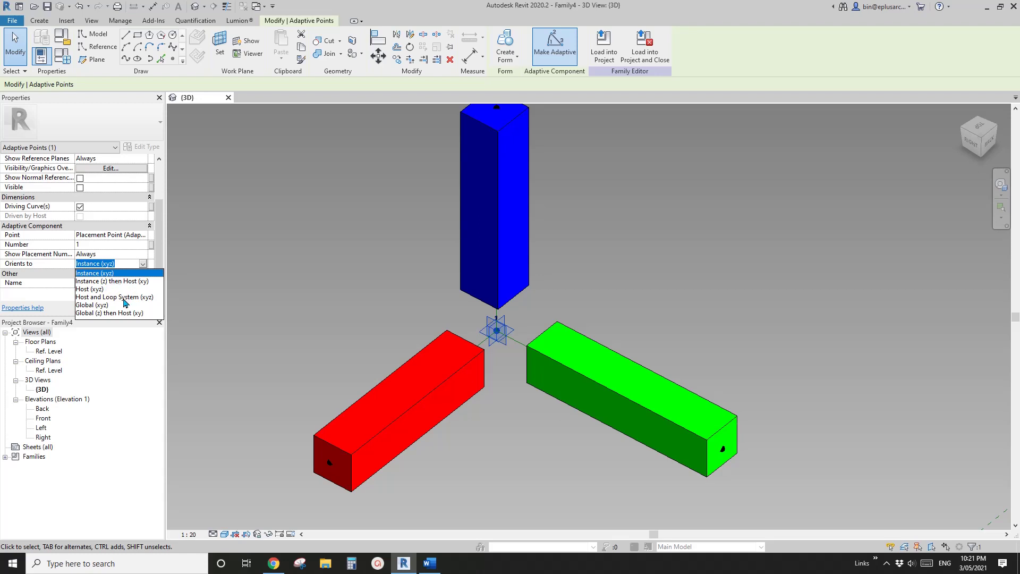
Step: Deselect the adaptive point without changing its orientation and save the family as "xyz option1" in Documents
scroll(416, 251, down, 3)
click(367, 246)
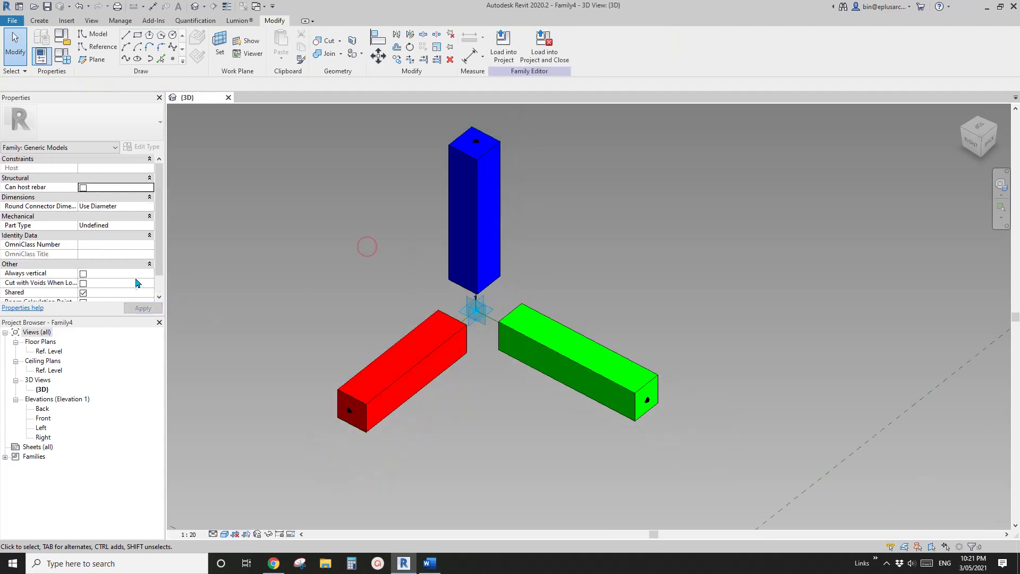
scroll(361, 288, down, 1)
middle_drag(342, 250, 395, 290)
click(13, 21)
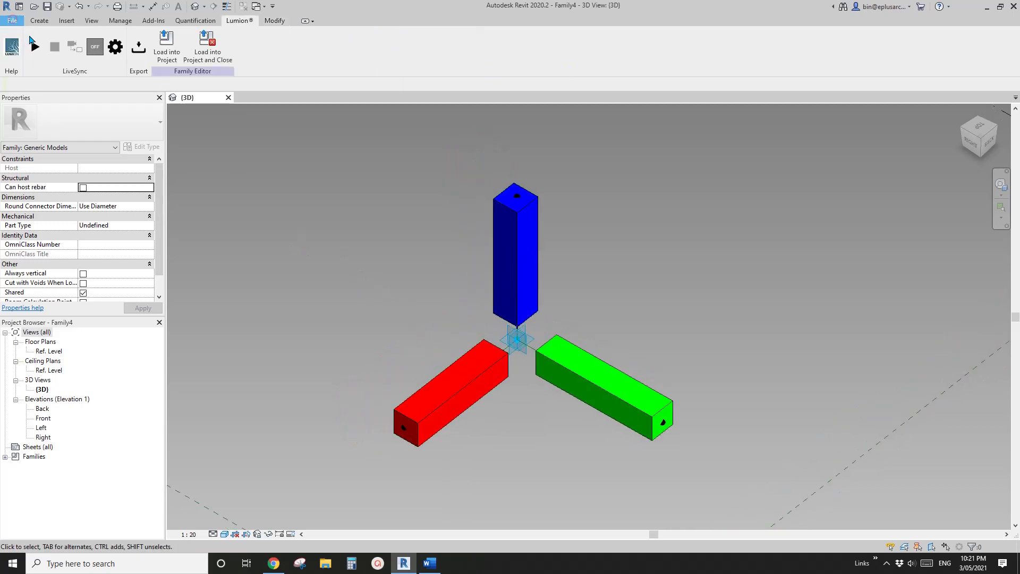
click(59, 145)
click(126, 138)
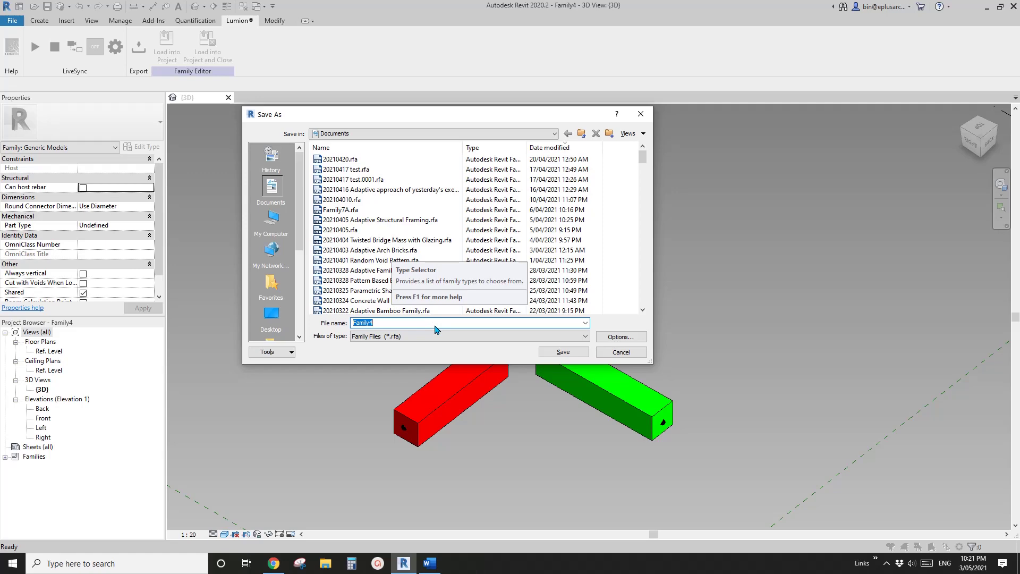
text(xyz option1)
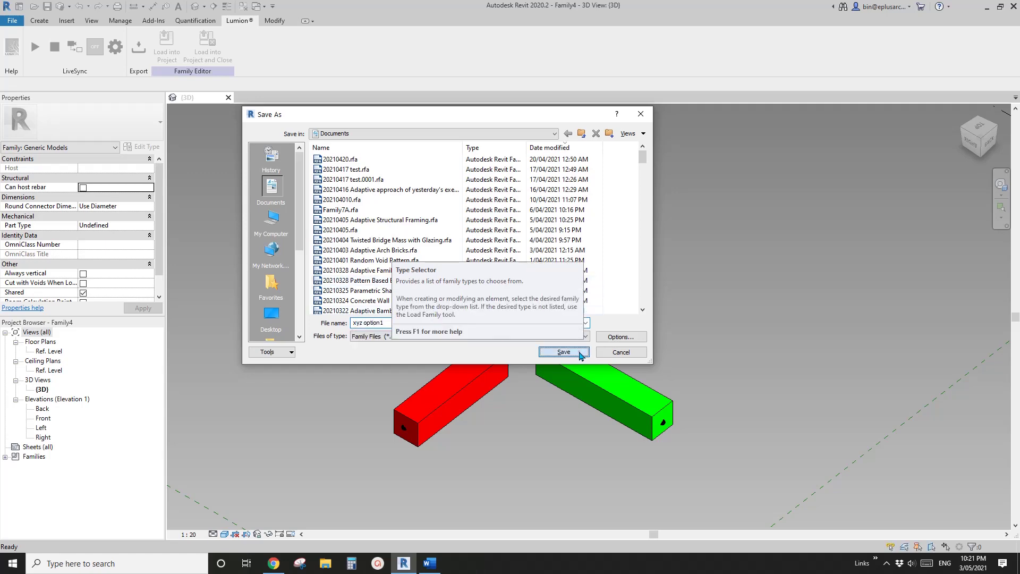
click(579, 354)
Step: Save a copy of the family as "xyz option2.rfa"
click(14, 21)
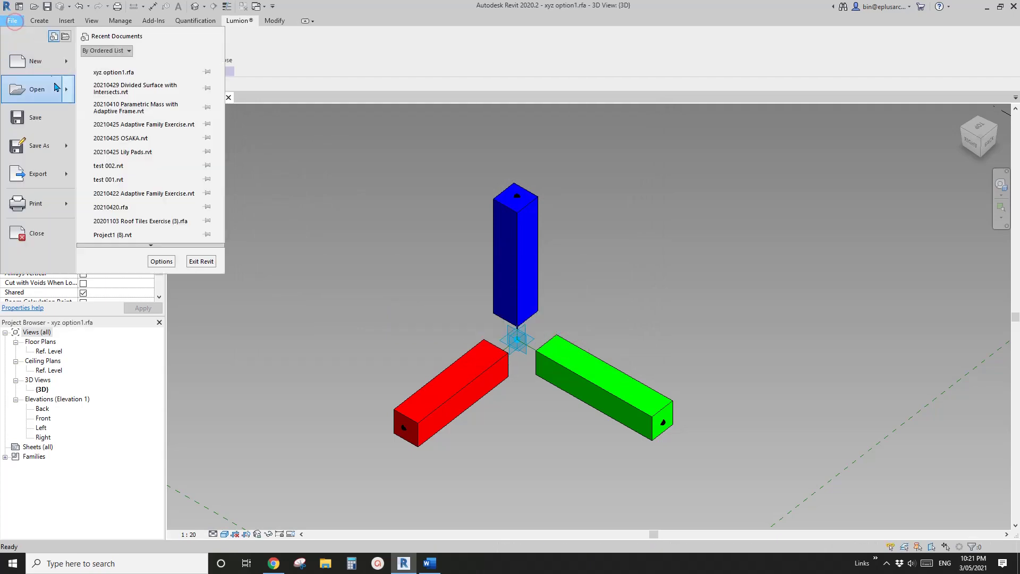
mouse_move(48, 146)
click(120, 136)
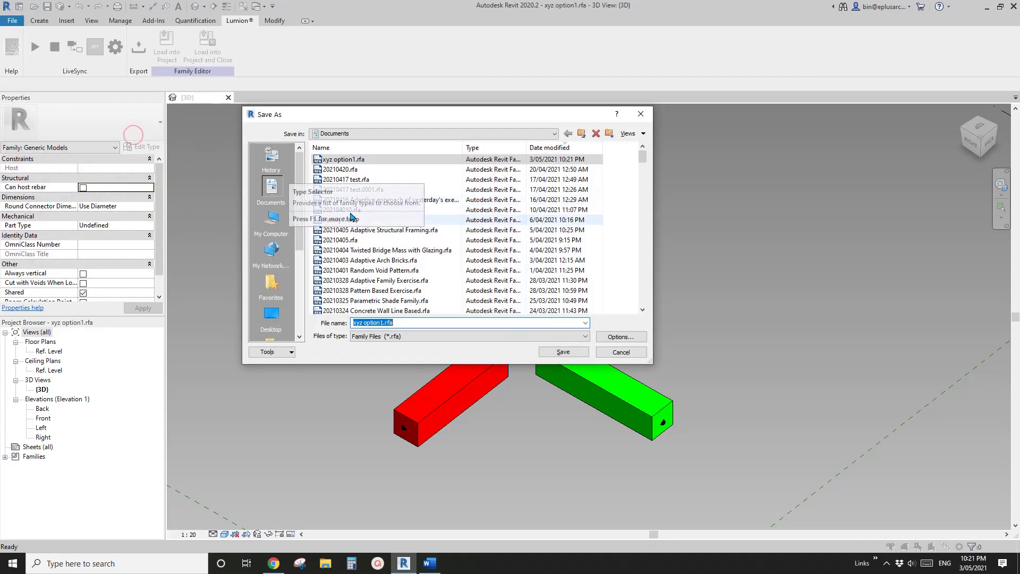
key(BackSpace)
text(2)
key(Return)
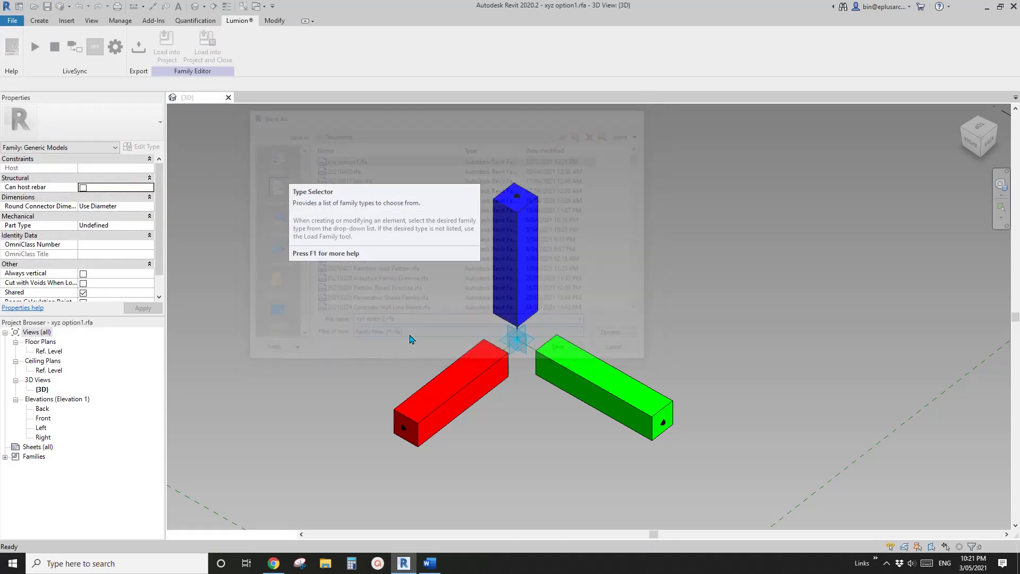
Step: Save another copy of the family as "xyz option3.rfa"
click(12, 21)
mouse_move(32, 141)
click(111, 137)
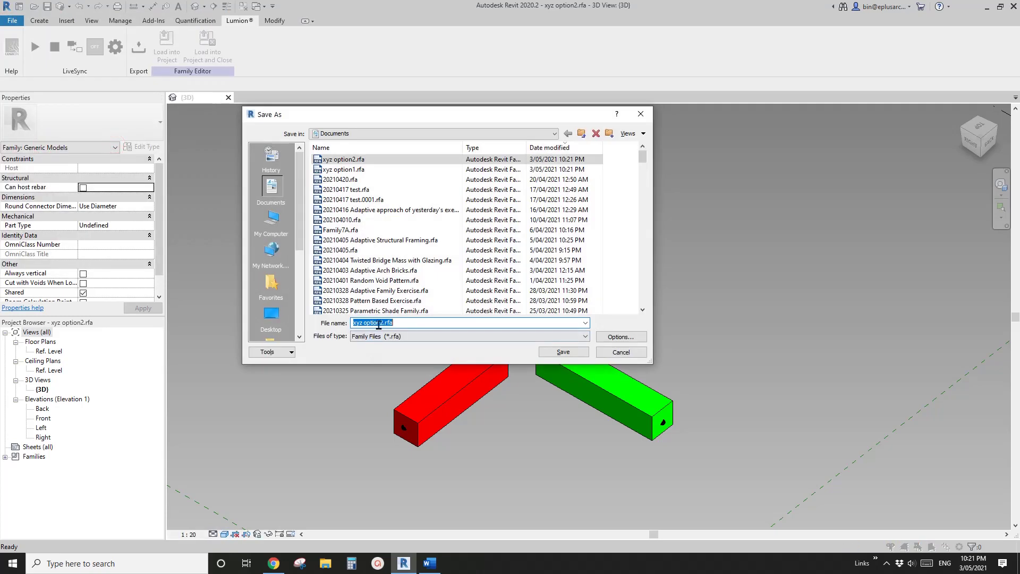
text(3)
key(Return)
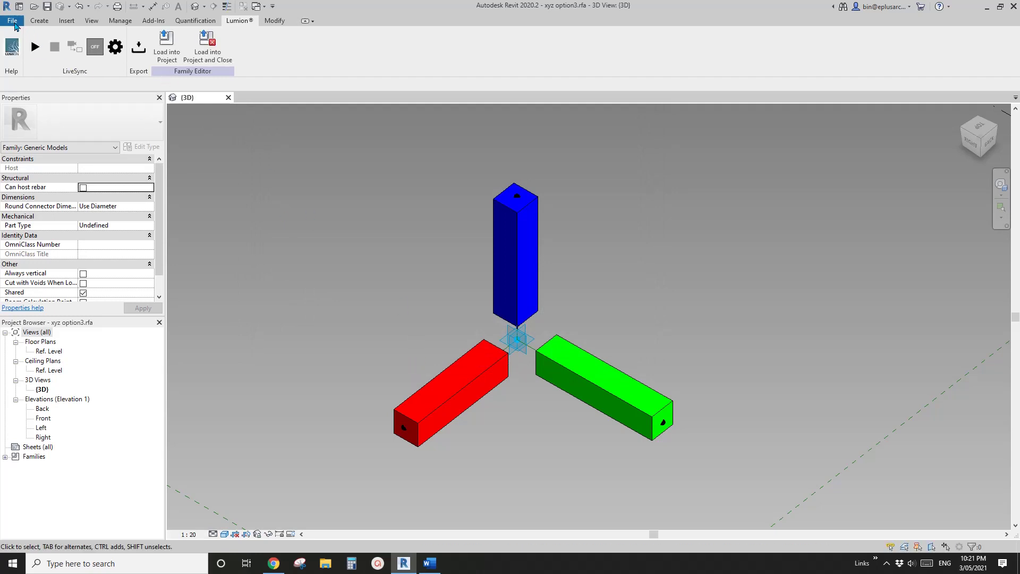
click(14, 24)
click(62, 142)
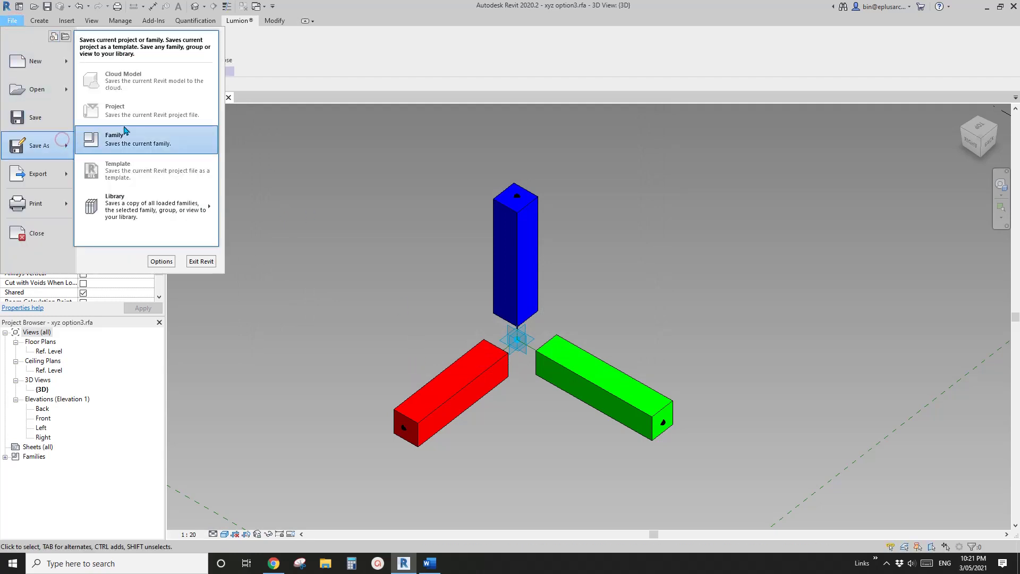
click(271, 234)
mouse_move(157, 241)
mouse_down()
mouse_move(164, 259)
mouse_move(163, 230)
mouse_up()
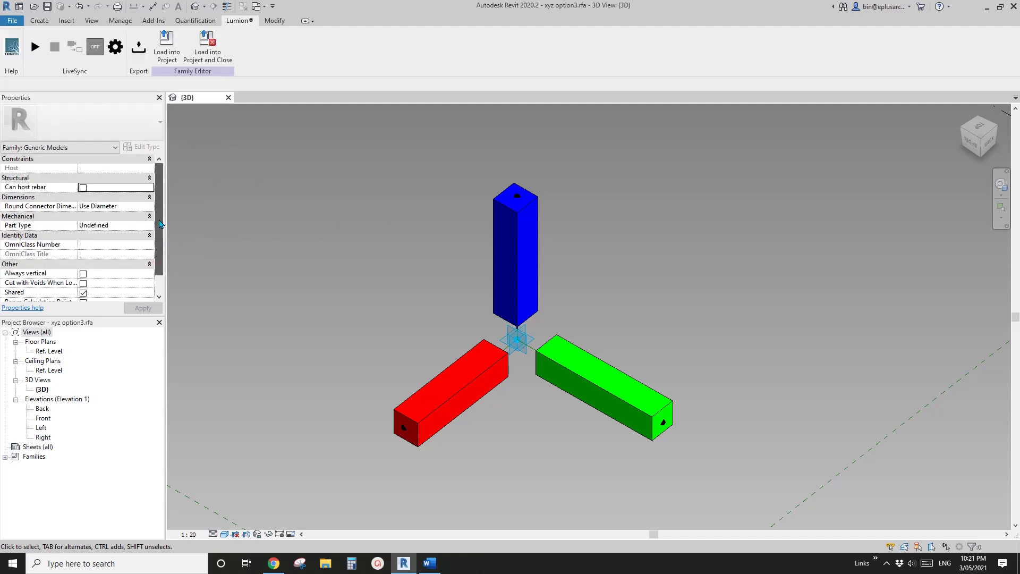
Step: Set the adaptive point's Orients to property to Host and Loop System (xyz) and apply it
click(530, 346)
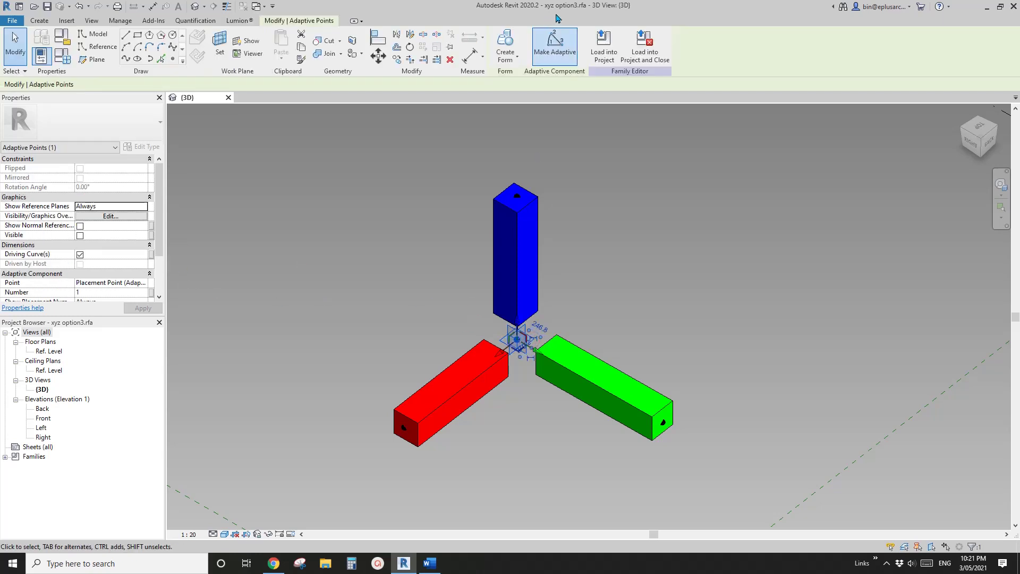
scroll(162, 269, down, 3)
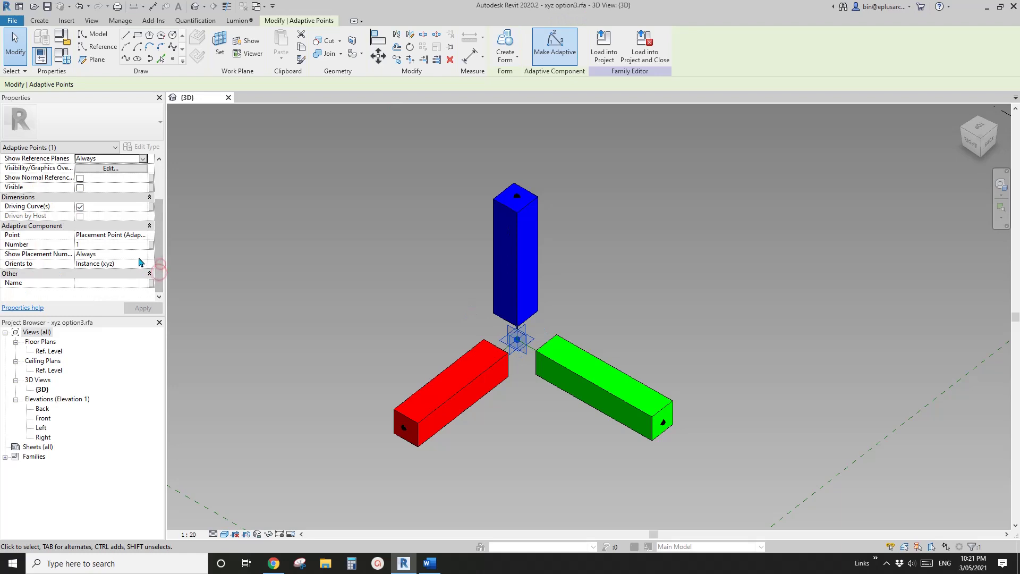
click(145, 264)
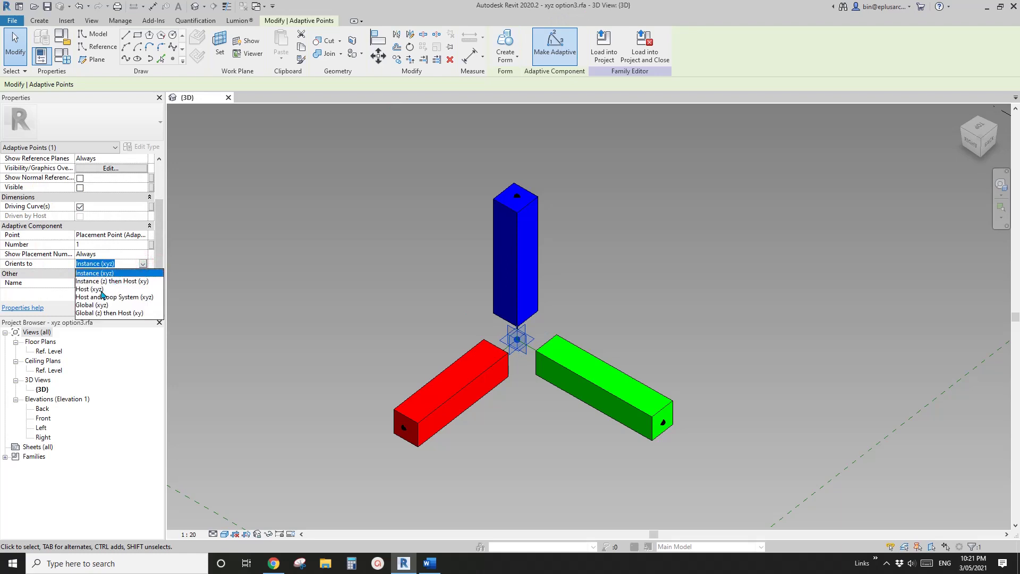
click(121, 297)
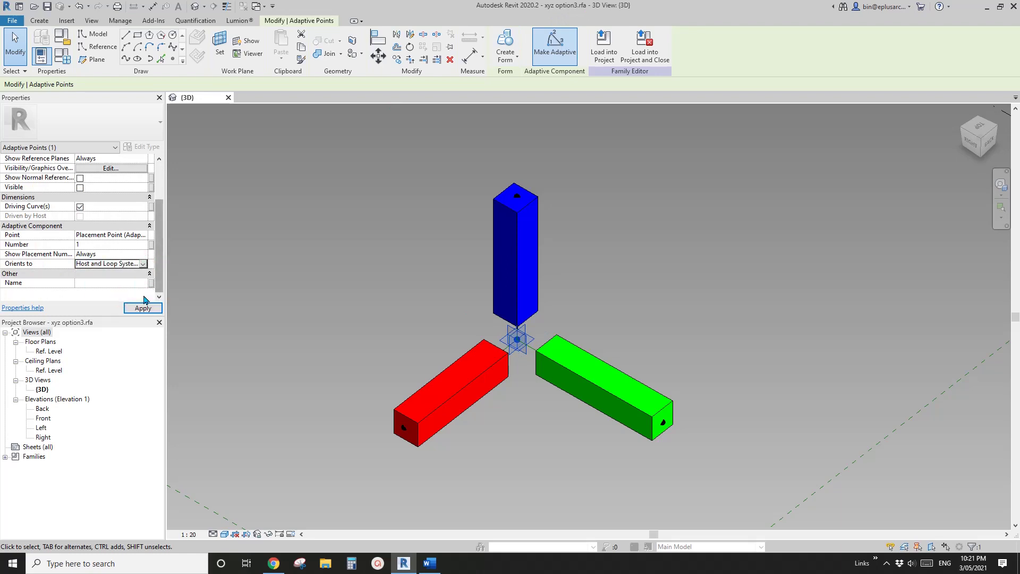
click(143, 308)
Step: Save the Host and Loop System variant of the family as "xyz option4.rfa"
click(13, 20)
mouse_move(40, 146)
click(106, 141)
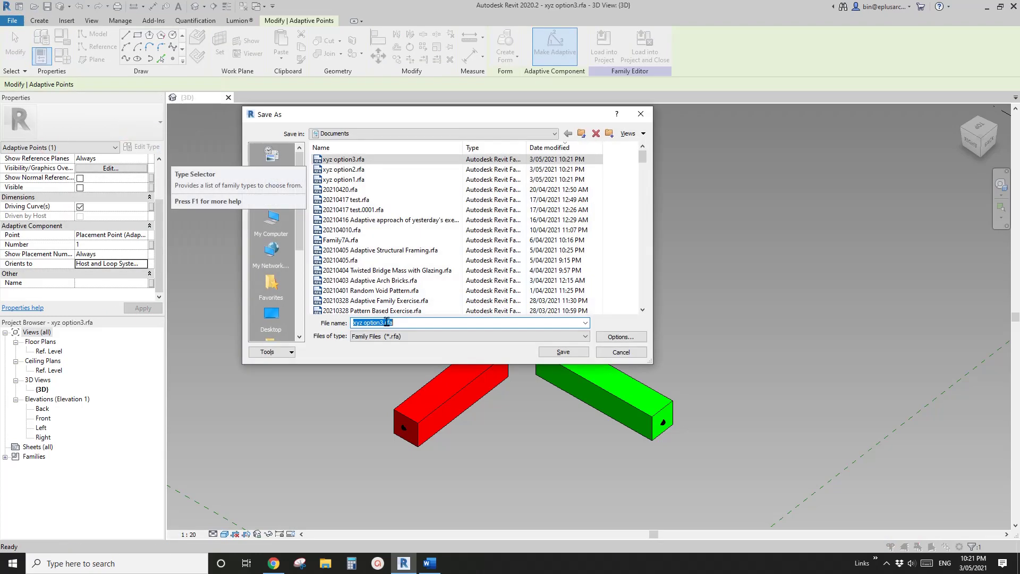
click(387, 323)
key(BackSpace)
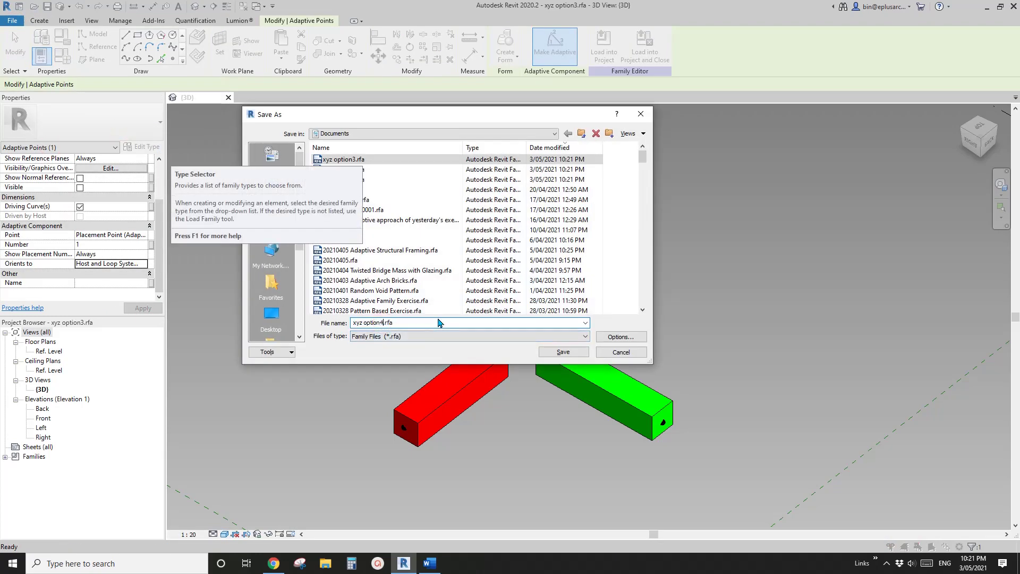
click(549, 352)
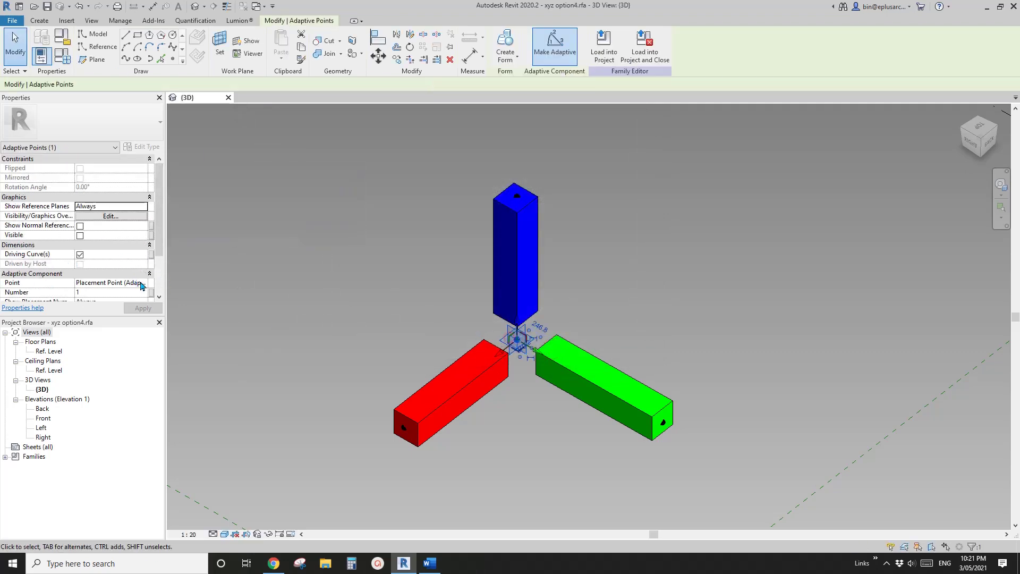
Step: Set the adaptive point's Orients to property to Global (xyz) and apply it
click(160, 281)
click(142, 254)
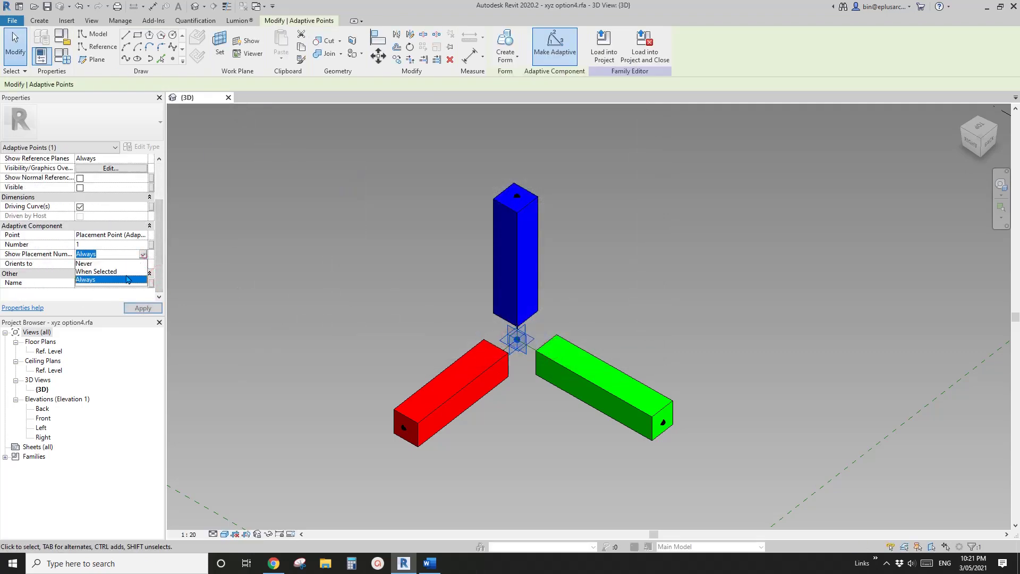
click(197, 272)
click(144, 264)
click(99, 305)
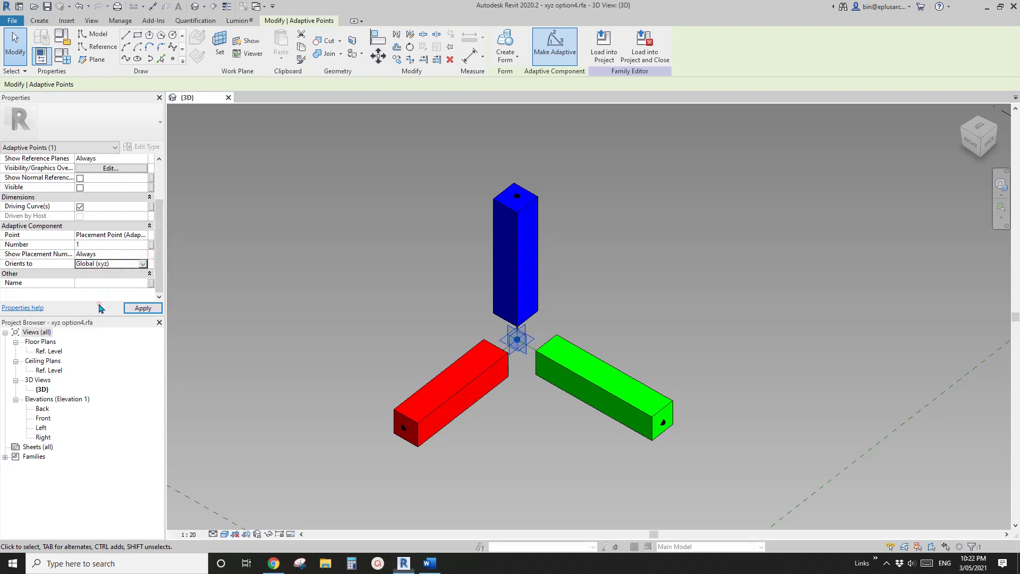
click(144, 309)
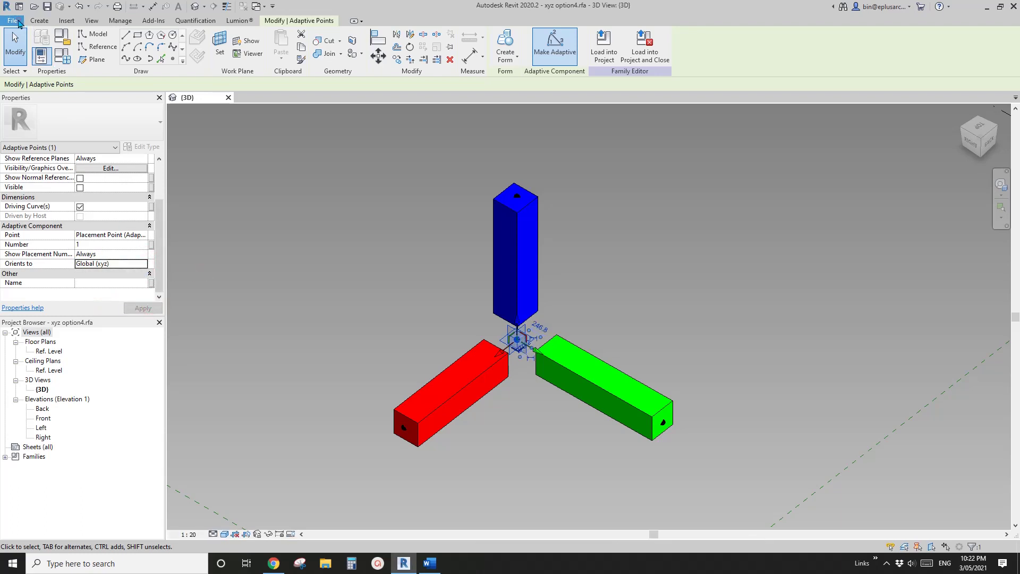
Step: Save the Global (xyz) variant of the family as "xyz option5.rfa"
click(12, 20)
mouse_move(63, 151)
click(115, 139)
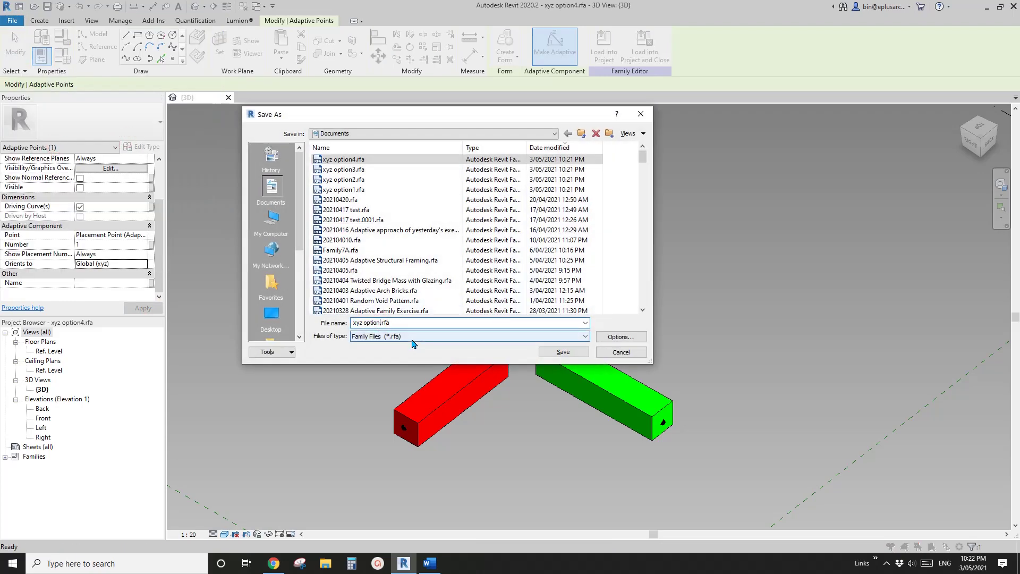
text(5)
key(Return)
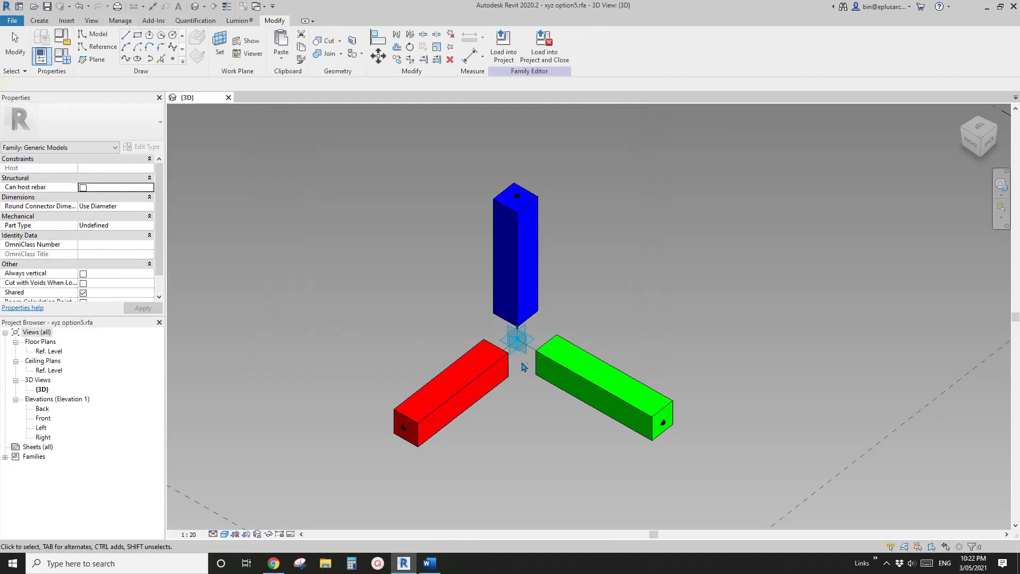
Step: Set the adaptive point's Orients to property to Global (z) then Host (xy) and deselect the point
click(517, 340)
scroll(152, 266, down, 3)
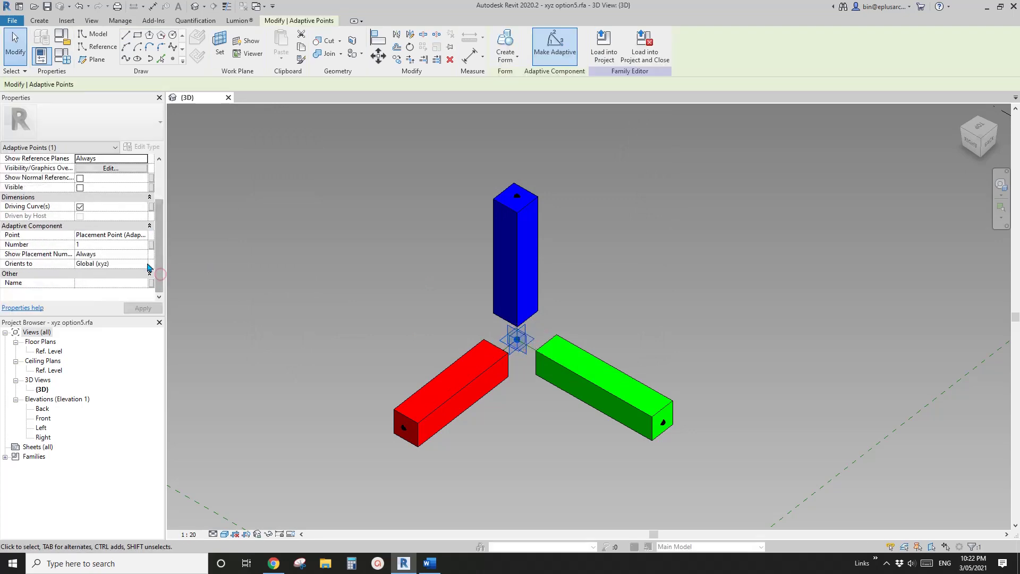
click(144, 264)
click(108, 313)
click(261, 235)
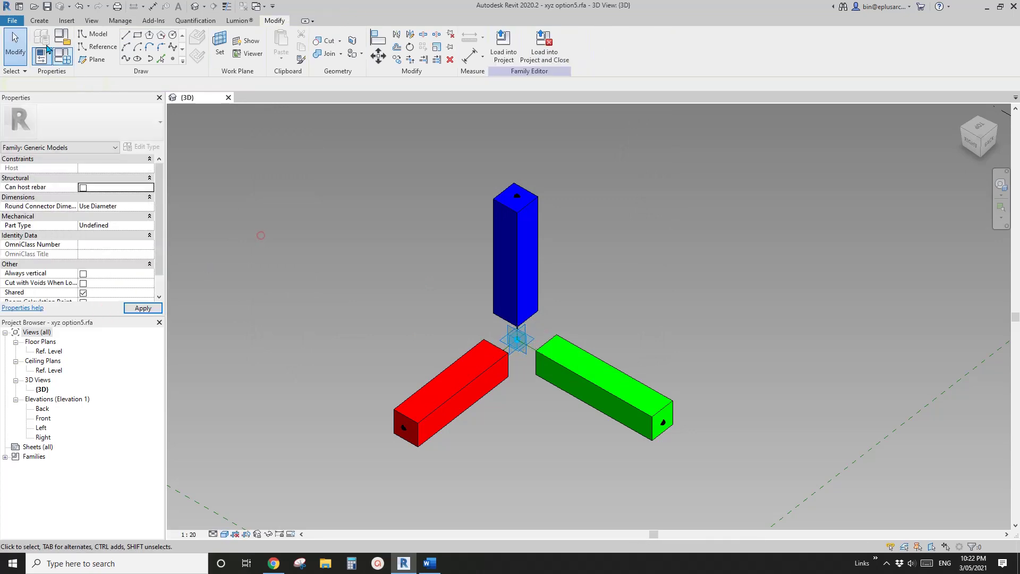
Step: Save the Global (z) then Host (xy) variant of the family as "xyz option6.rfa"
click(12, 20)
mouse_move(27, 143)
click(146, 139)
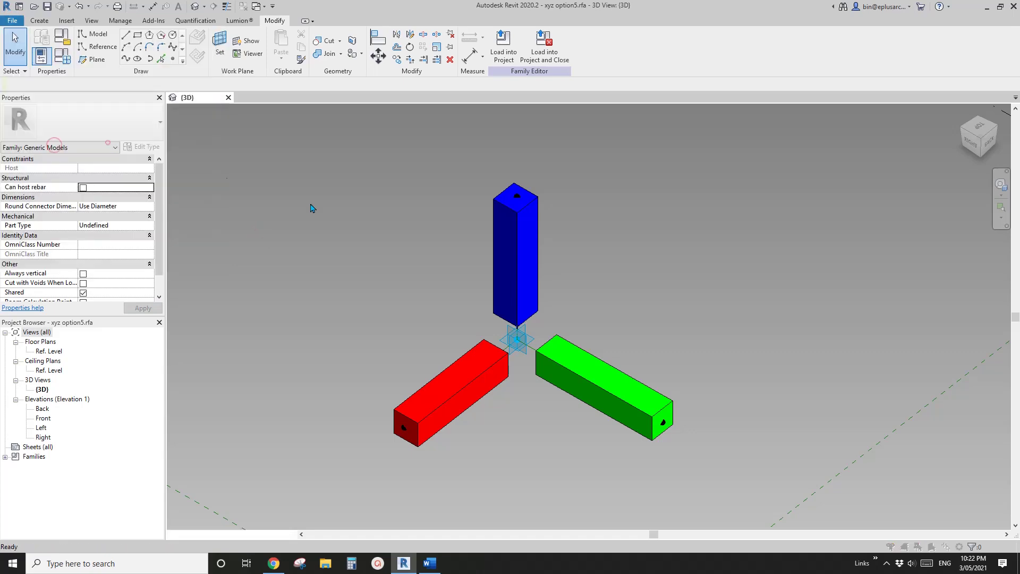
text(6.rfa)
key(Return)
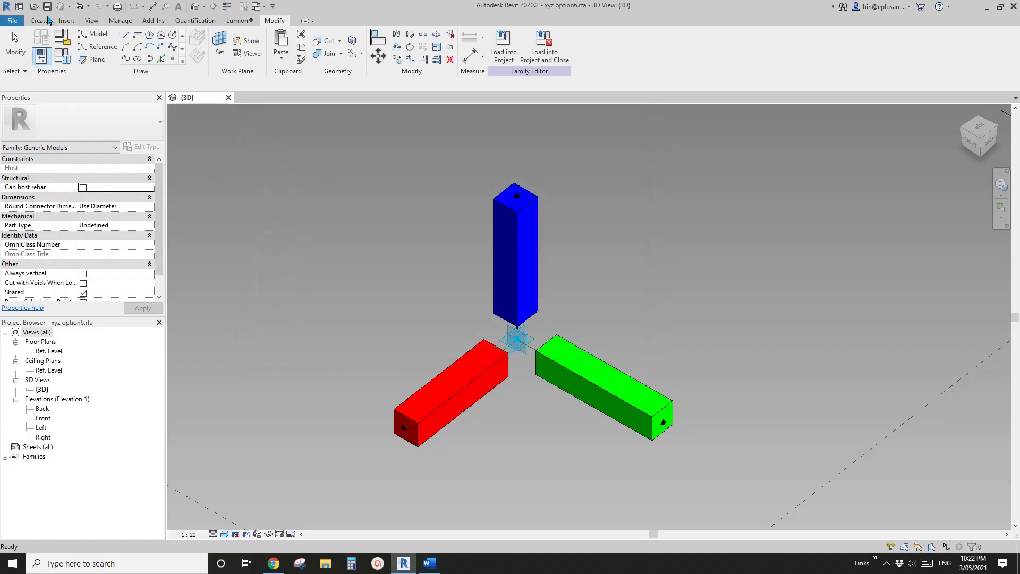
Step: Reopen xyz option3.rfa, set its adaptive point's Orients to property to Host (xyz) and save the family
click(34, 7)
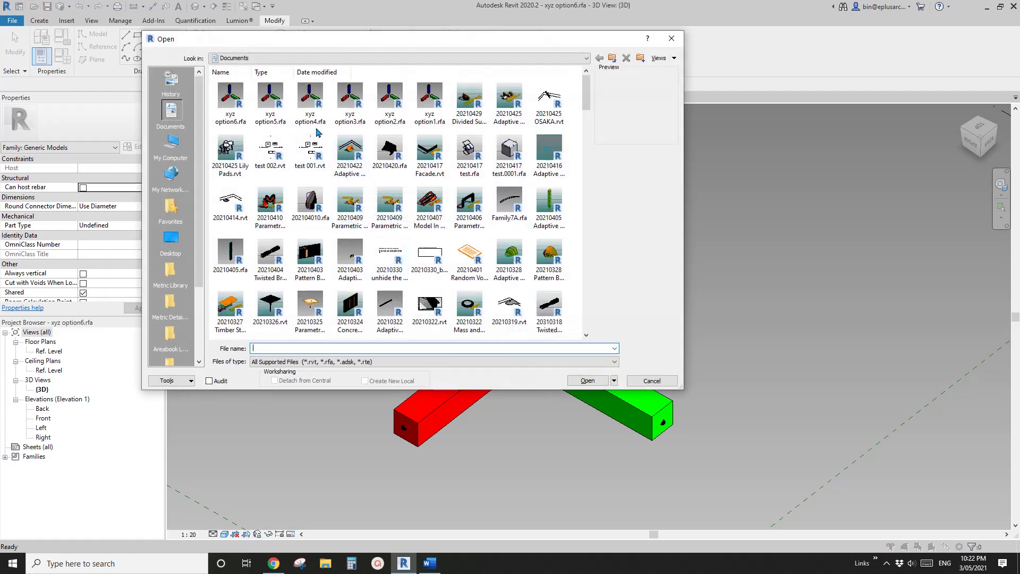
double_click(353, 108)
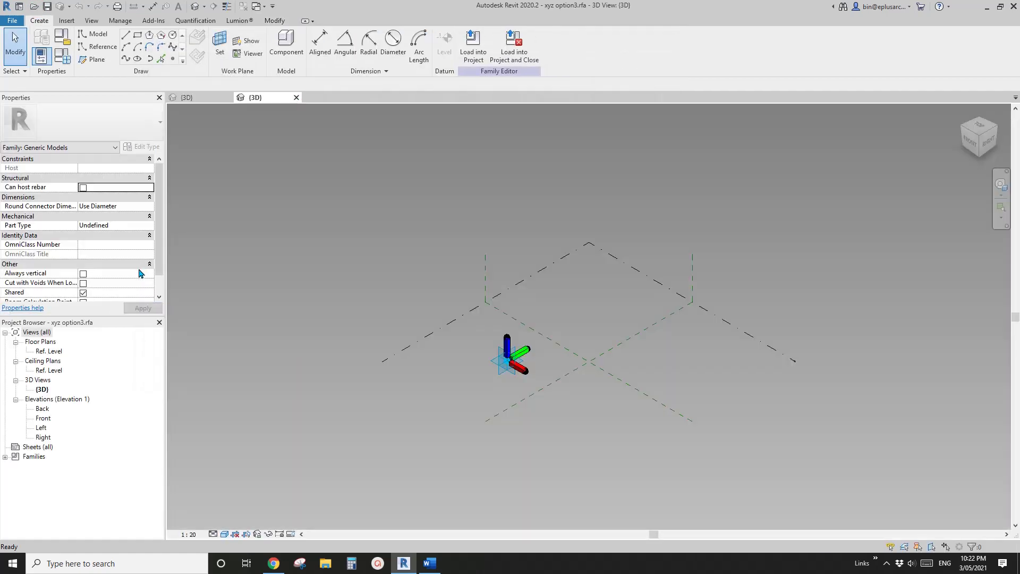
scroll(158, 279, down, 1)
click(161, 280)
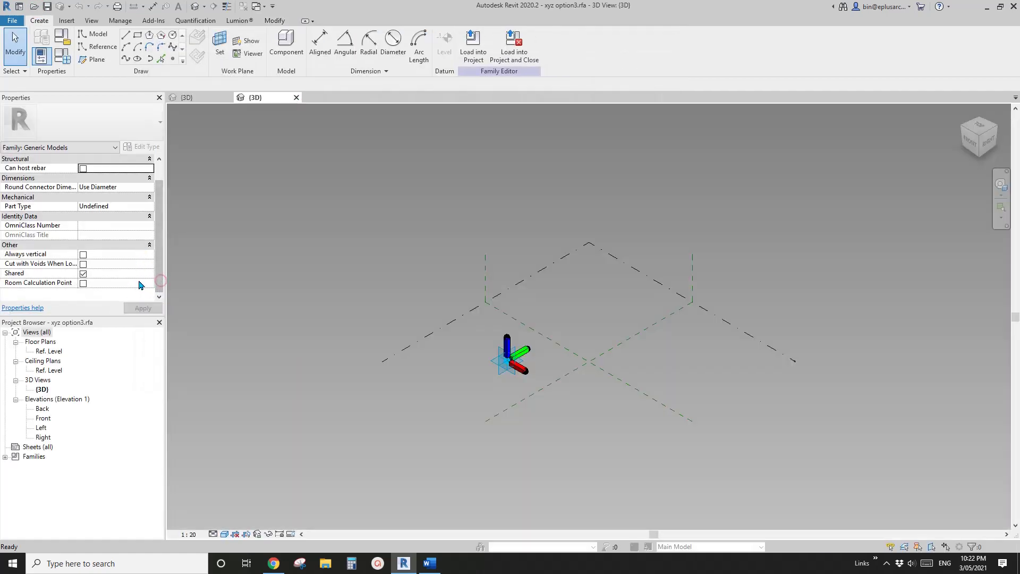
click(500, 369)
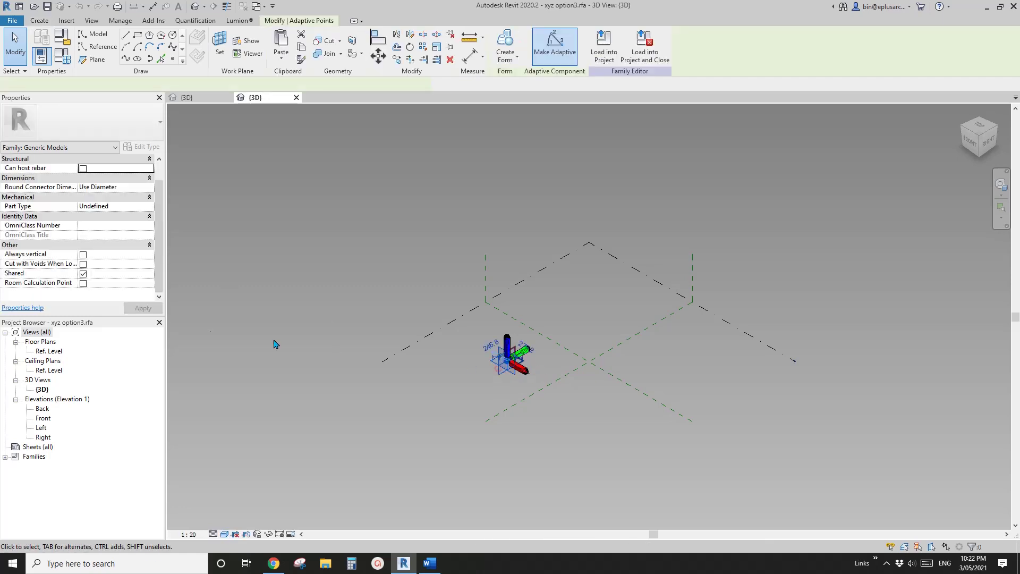
click(159, 280)
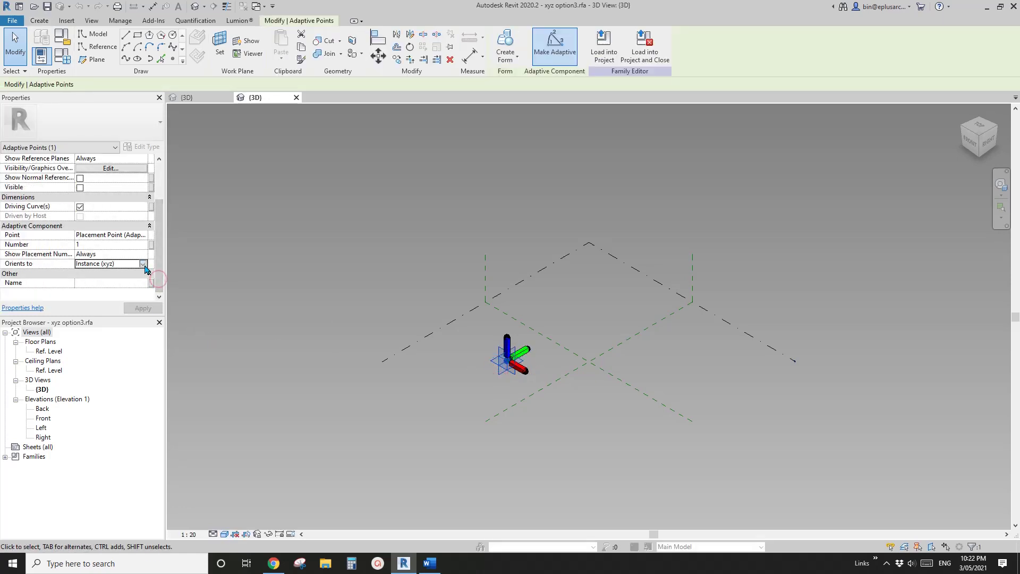
click(144, 264)
click(91, 289)
click(141, 309)
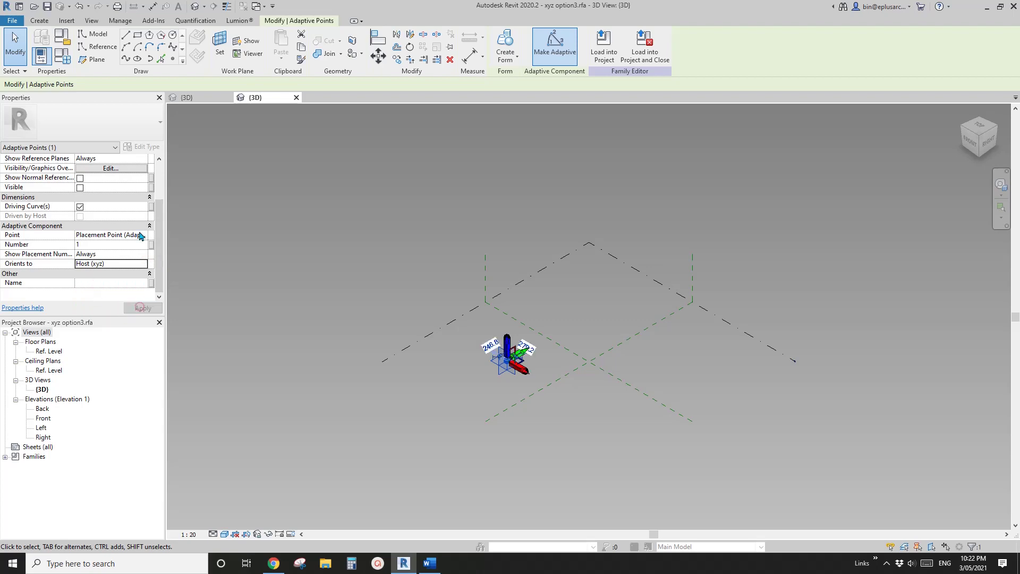
Step: Reopen xyz option2.rfa, set its adaptive point's Orients to property to Instance (z) then Host (xy) and save it
click(34, 6)
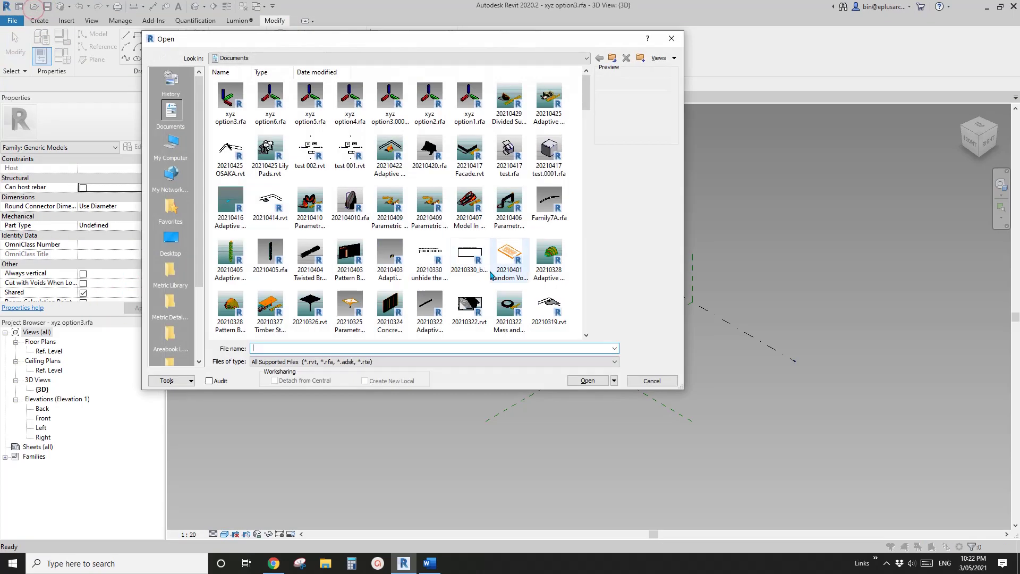
double_click(432, 103)
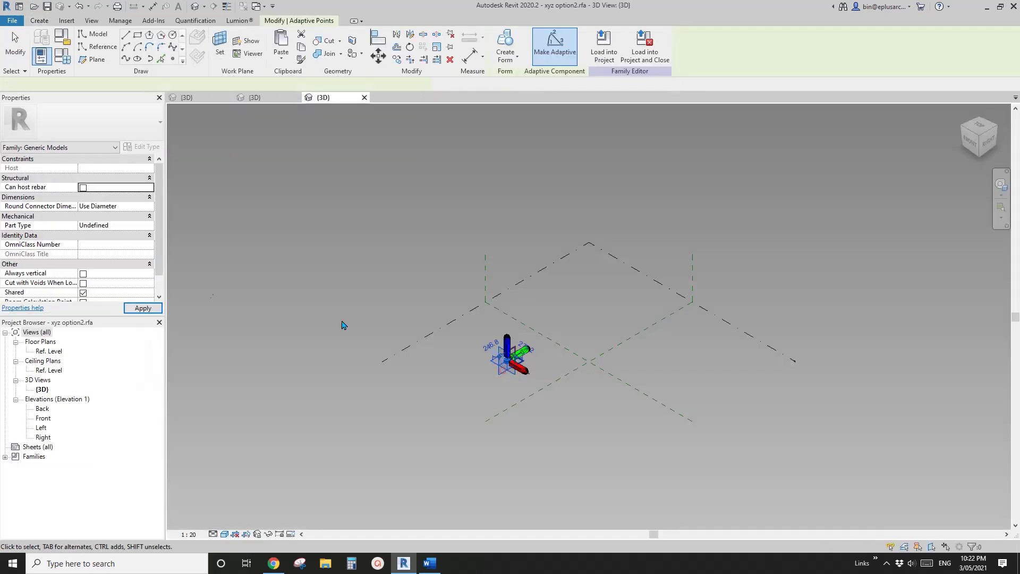
click(158, 278)
click(145, 266)
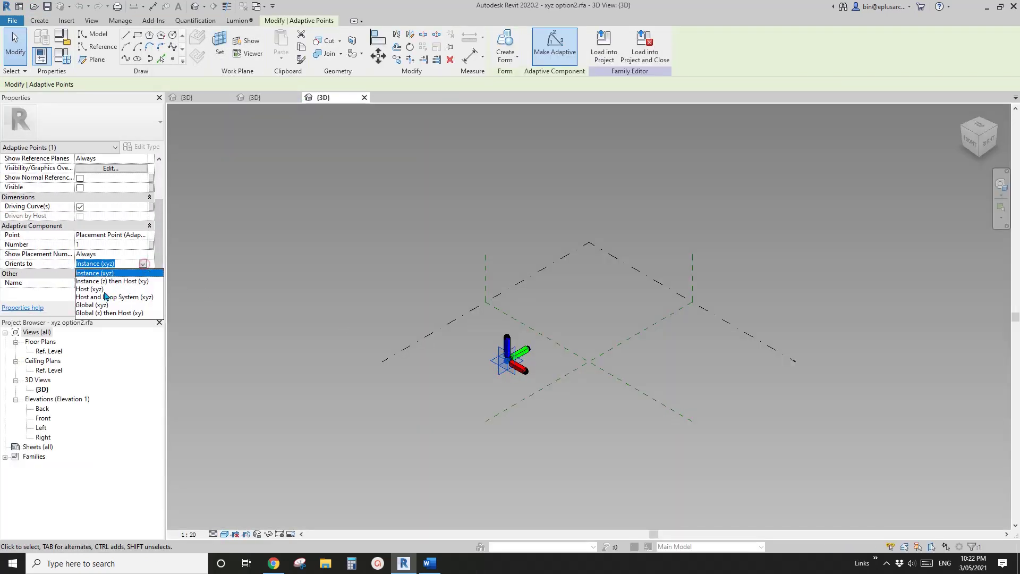
click(93, 282)
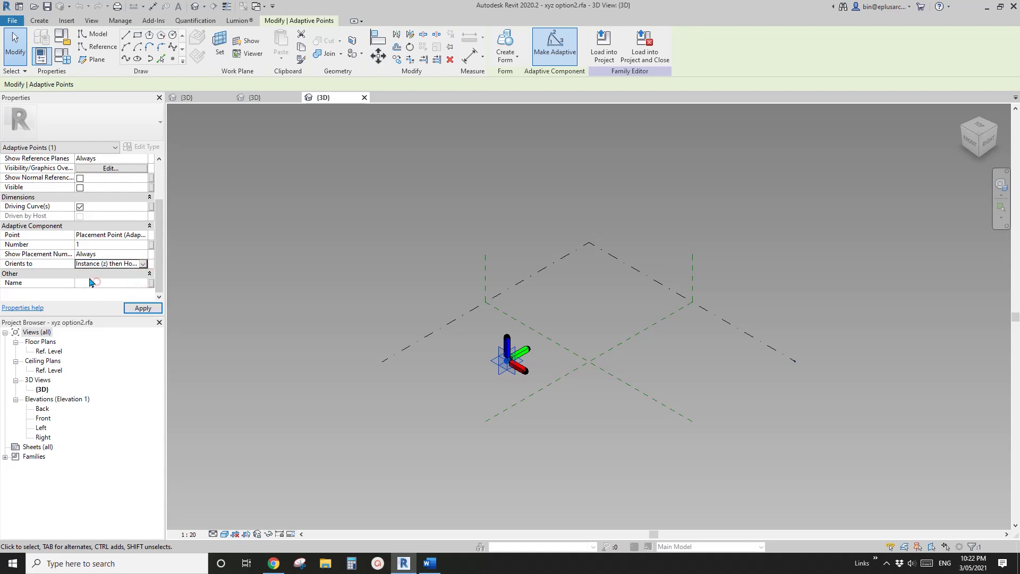
click(141, 310)
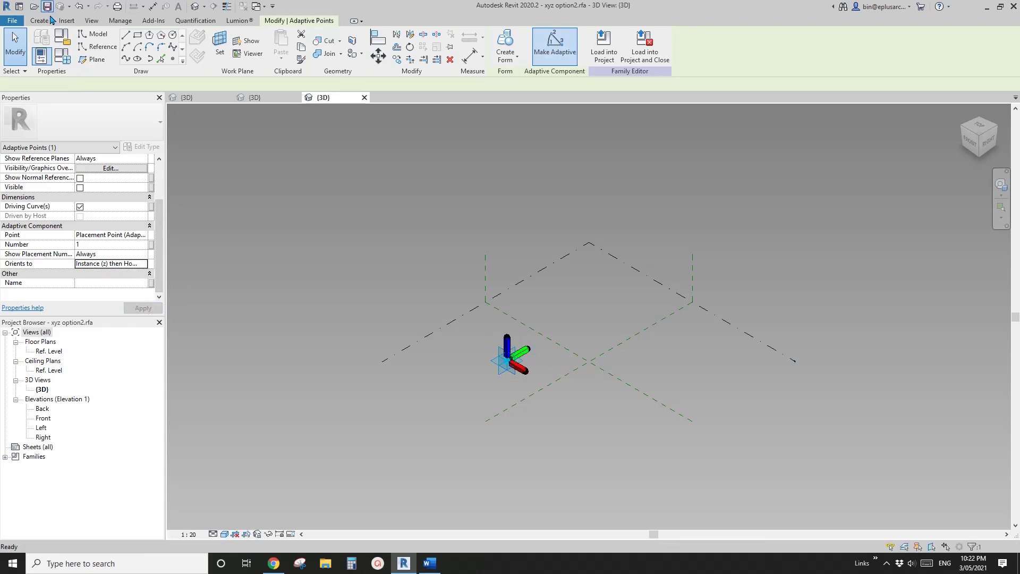
click(307, 142)
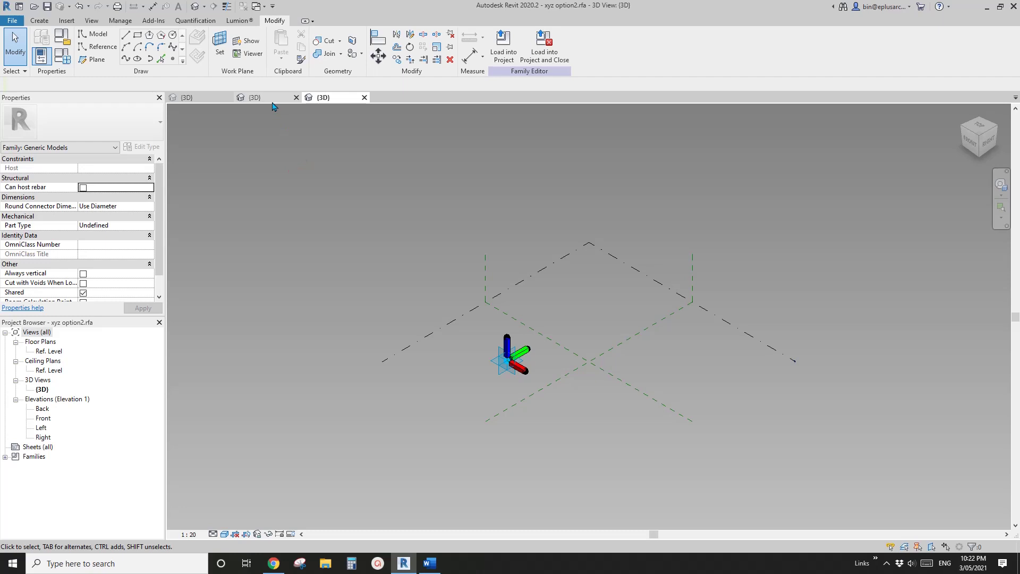
Step: Create a new conceptual mass family from the Metric Mass.rft template
click(203, 98)
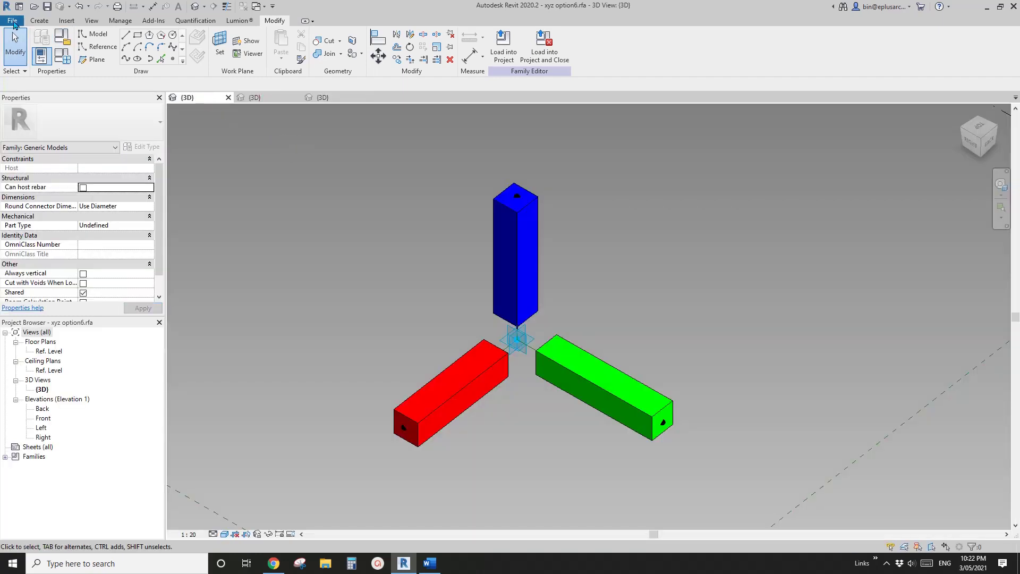
click(14, 23)
click(68, 61)
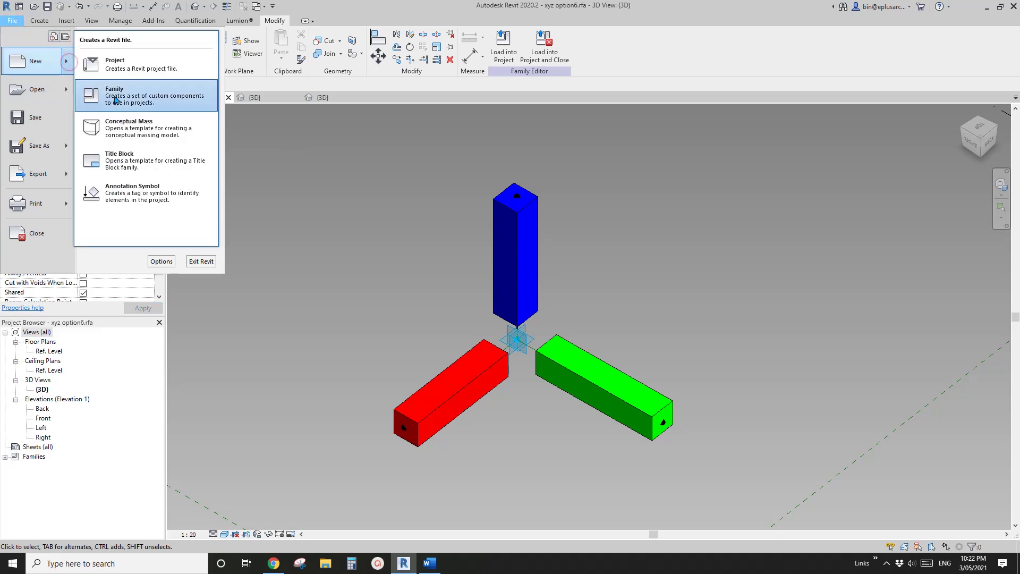
click(128, 127)
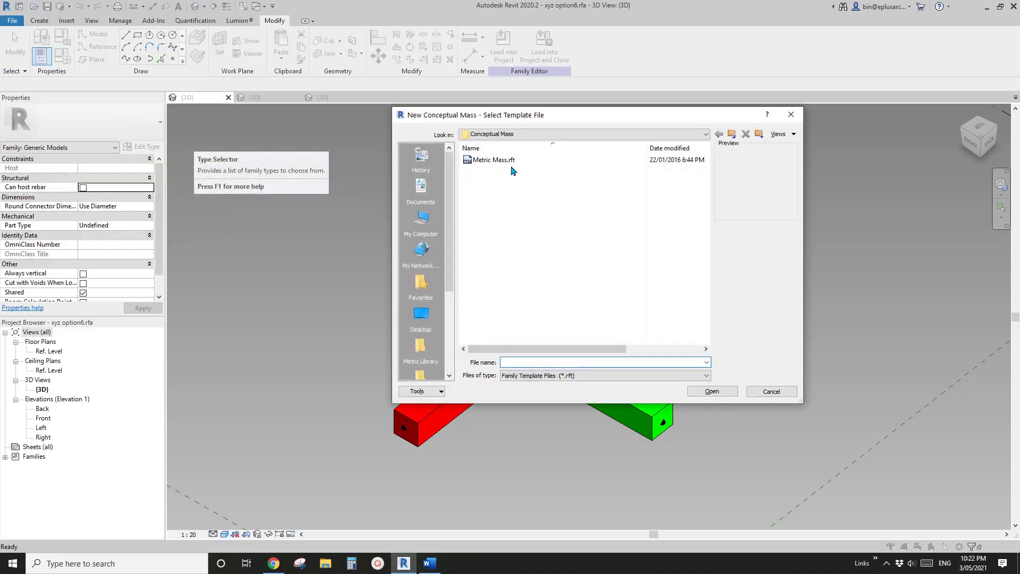
click(494, 160)
click(712, 391)
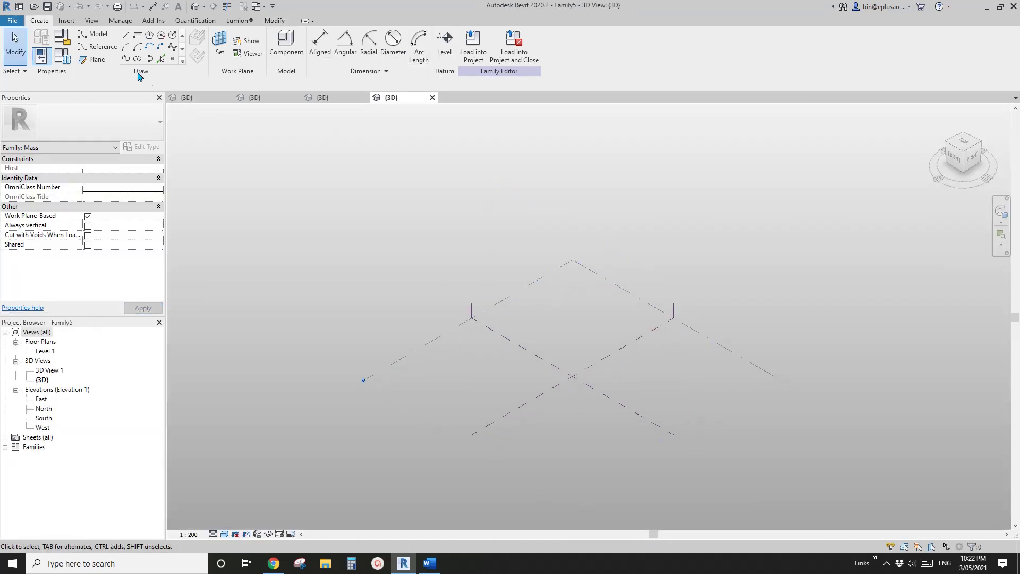
Step: Draw three roughly parallel reference splines, each through three points, on the Level 1 plane around the reference plane intersection
click(102, 47)
click(126, 59)
click(510, 389)
click(553, 420)
key(Escape)
click(512, 352)
click(580, 399)
key(Escape)
click(565, 331)
click(587, 352)
click(638, 394)
key(Escape)
key(Escape)
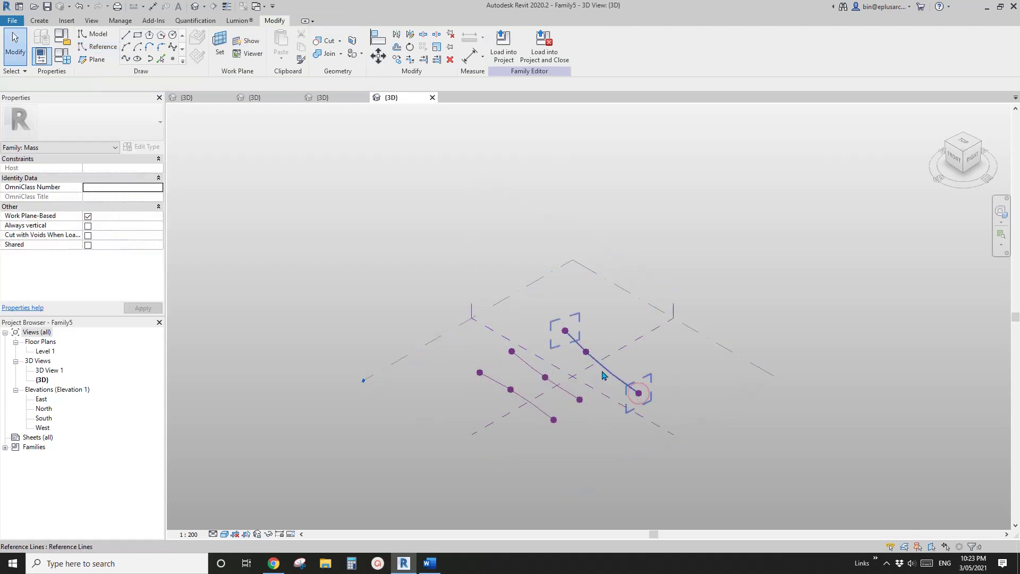
Step: Create a lofted form from the three reference splines
click(603, 369)
ctrl+click(559, 387)
ctrl+click(539, 406)
click(505, 42)
Step: Raise the middle reference points of the centre spline and one outer spline to arch the lofted form upward
click(545, 378)
drag(547, 359, 548, 303)
shift+middle_drag(616, 371, 601, 406)
click(600, 417)
click(601, 418)
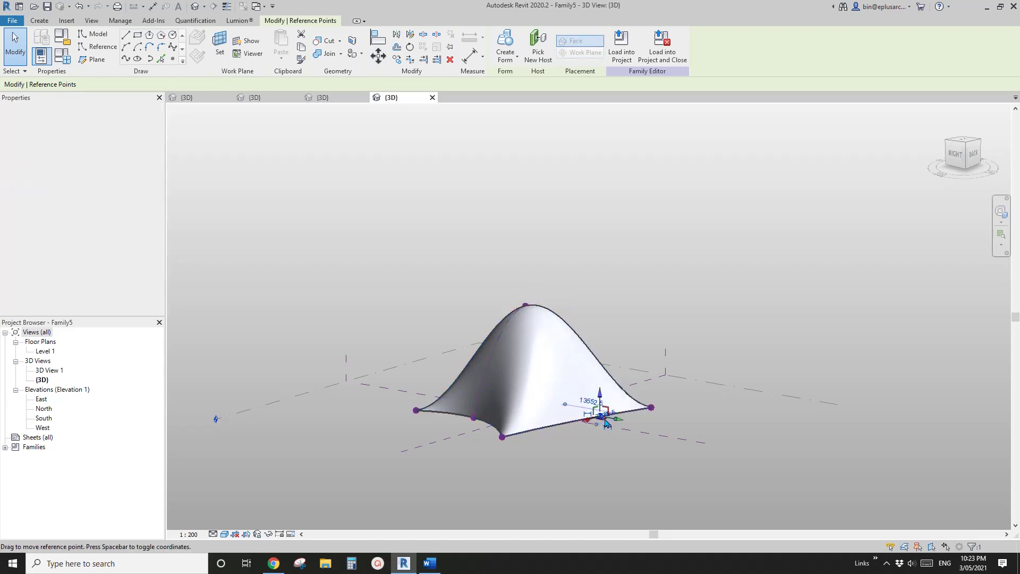
drag(601, 379, 601, 229)
shift+middle_drag(601, 228, 664, 410)
Step: Move the reference points along the lower edge of the form outward to reshape its curved footprint
click(660, 400)
drag(635, 403, 696, 393)
click(462, 410)
shift+middle_drag(461, 410, 570, 462)
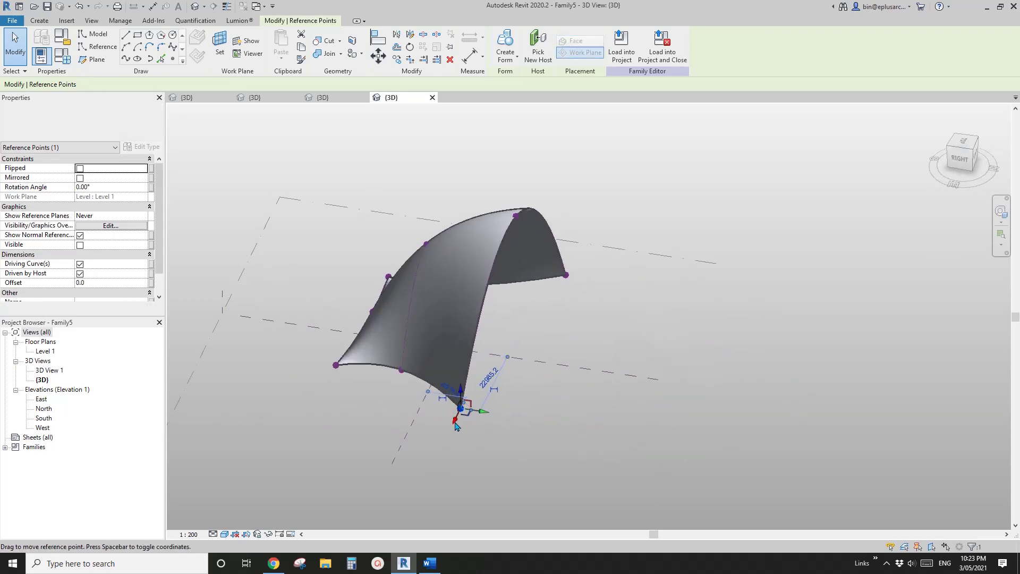
drag(456, 420, 446, 439)
click(402, 371)
drag(397, 379, 395, 385)
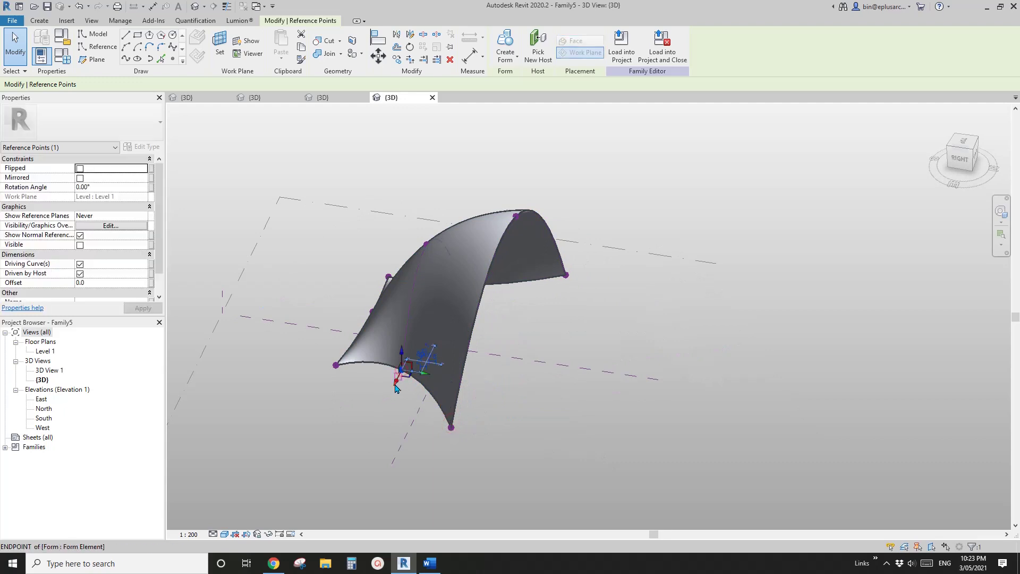
Step: Apply Divide Surface to the arched form
click(455, 326)
shift+middle_drag(455, 326, 483, 289)
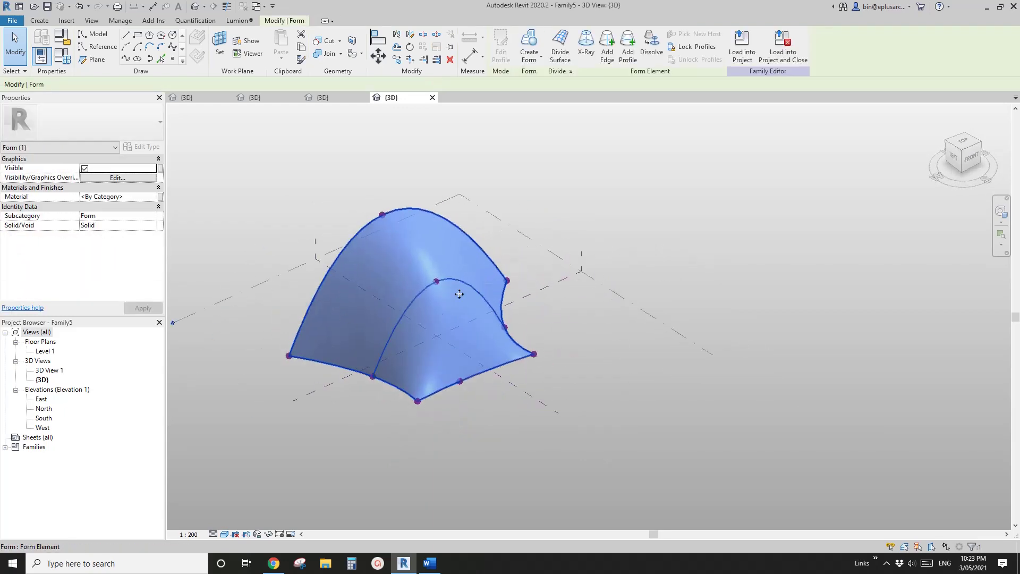
scroll(436, 291, up, 3)
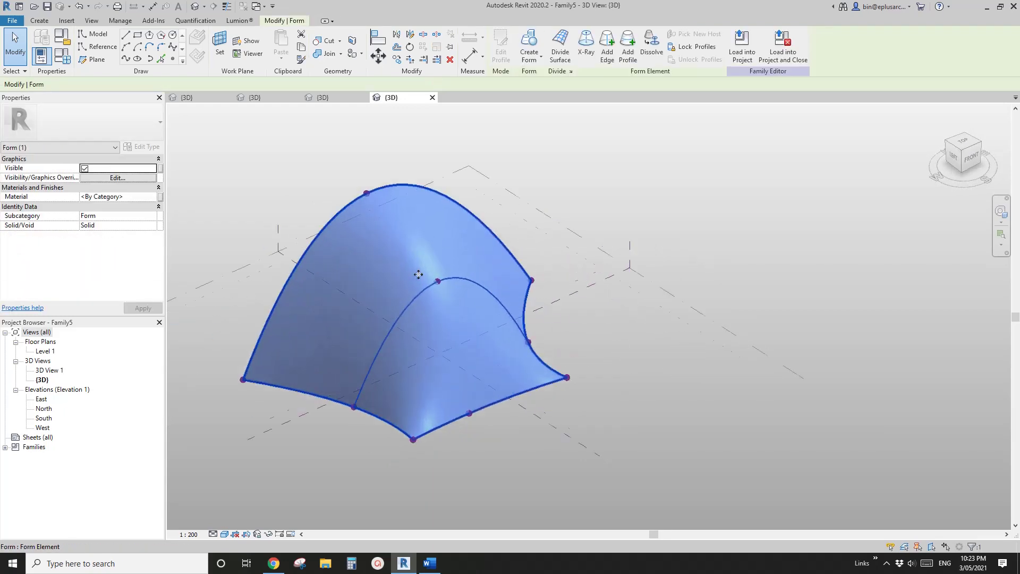
click(560, 43)
shift+middle_drag(495, 220, 451, 280)
scroll(419, 261, up, 1)
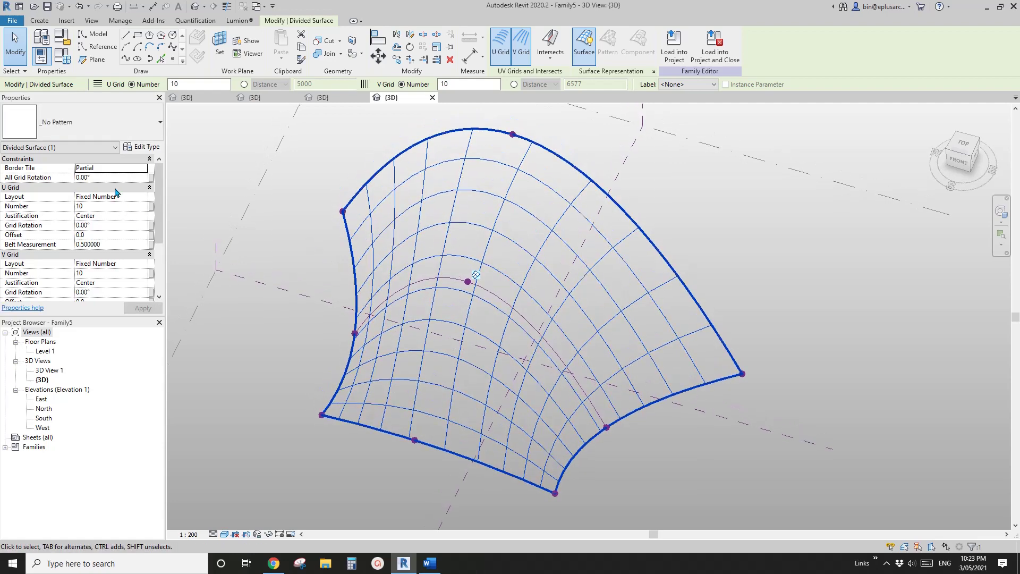
Step: Set both the U grid and V grid numbers of the divided surface to 5 and deselect it
click(113, 207)
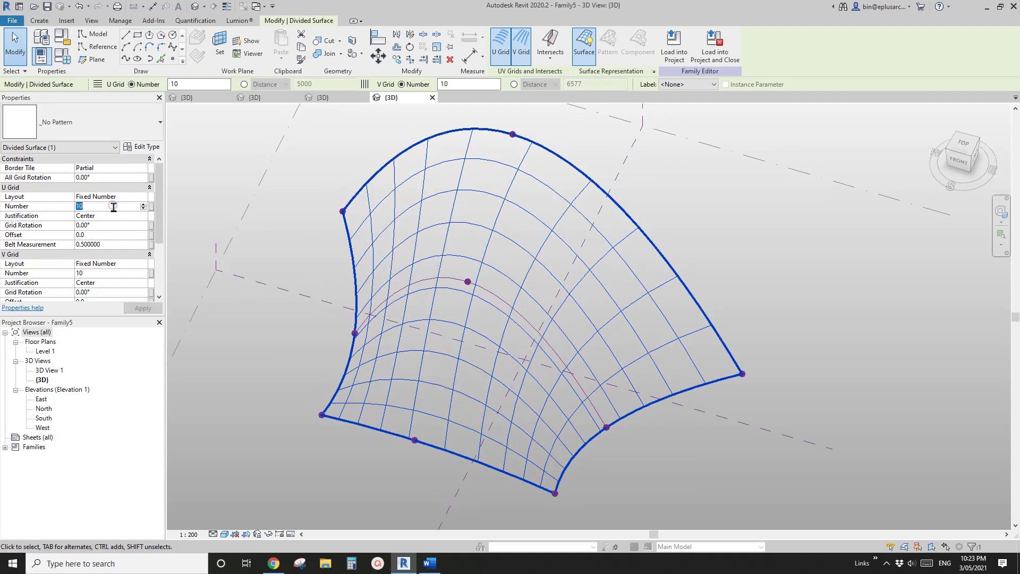
click(109, 274)
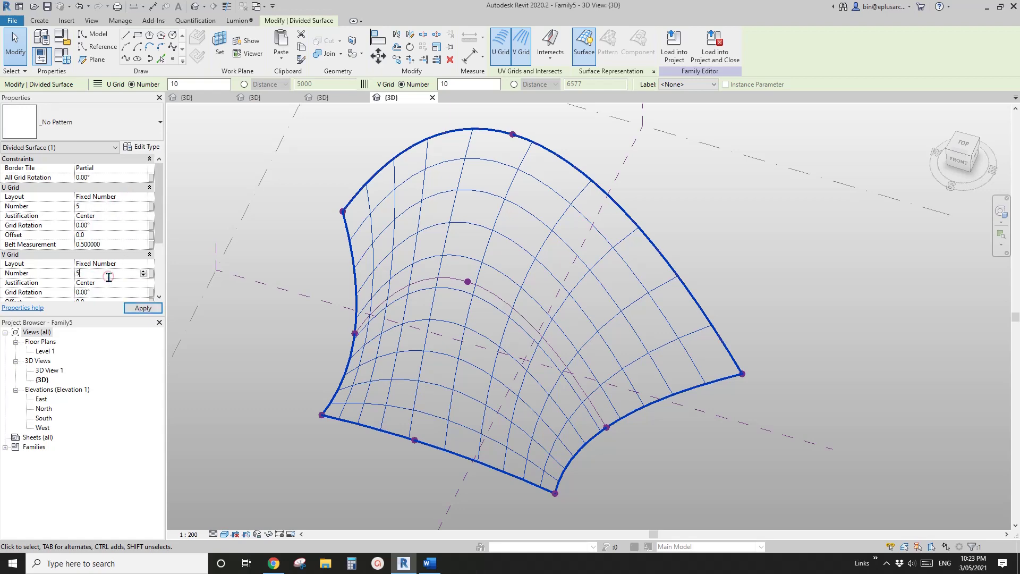
middle_drag(479, 278, 511, 244)
key(Escape)
Step: Turn on Nodes in the divided surface's Surface Representation settings and deselect the surface
click(493, 220)
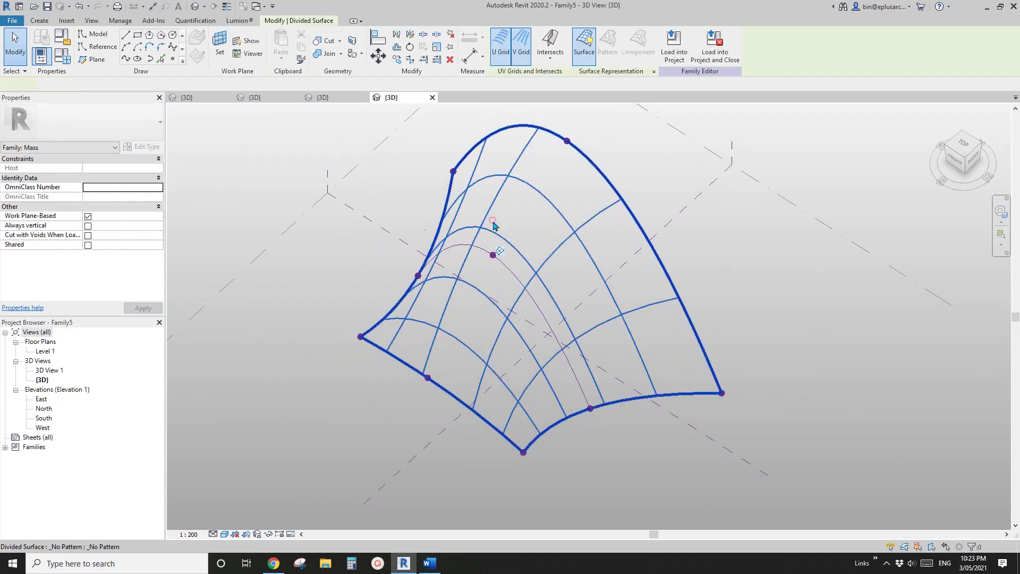
shift+middle_drag(399, 224, 408, 241)
middle_drag(463, 178, 471, 183)
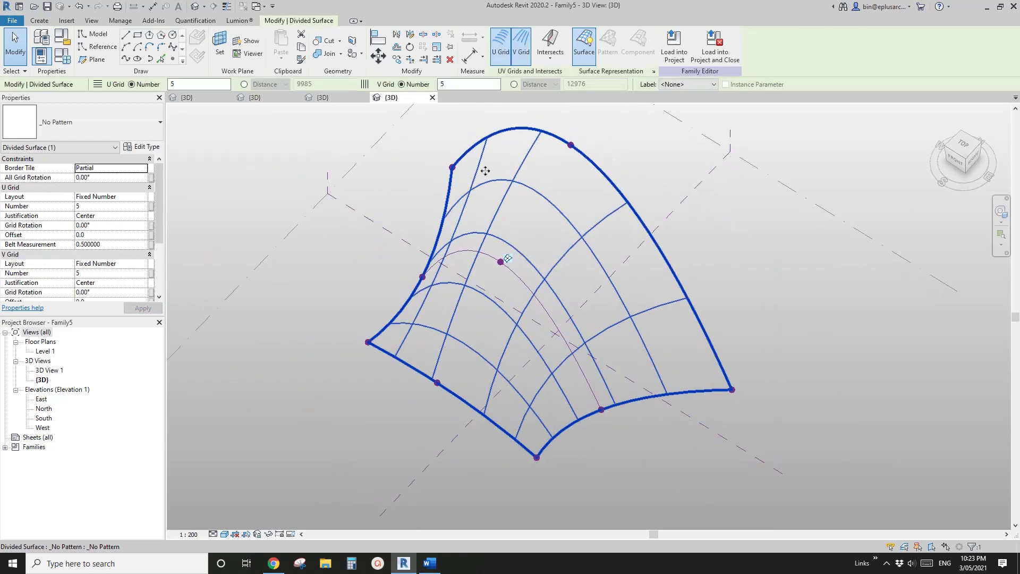
click(661, 167)
click(552, 205)
click(654, 71)
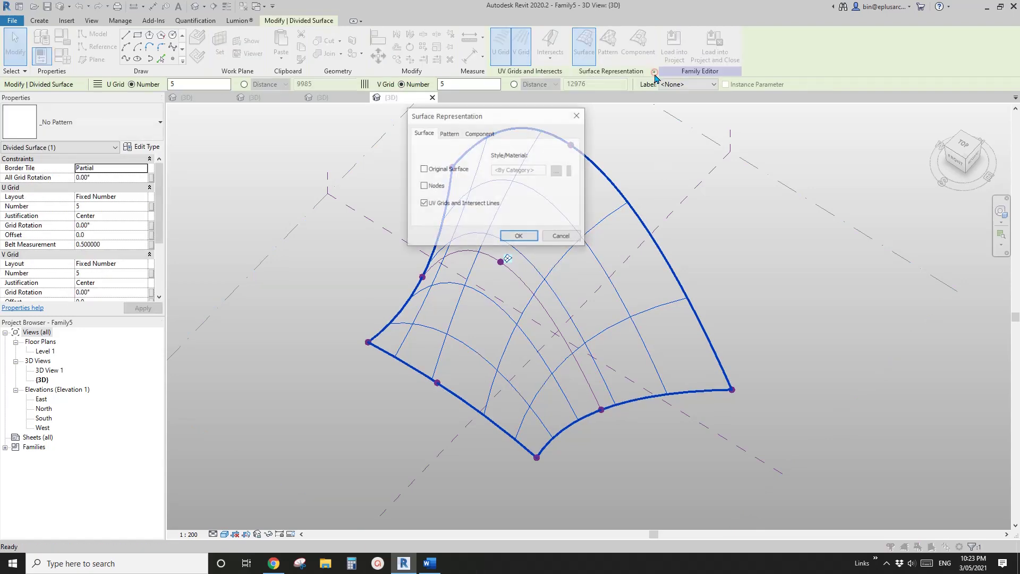
click(519, 237)
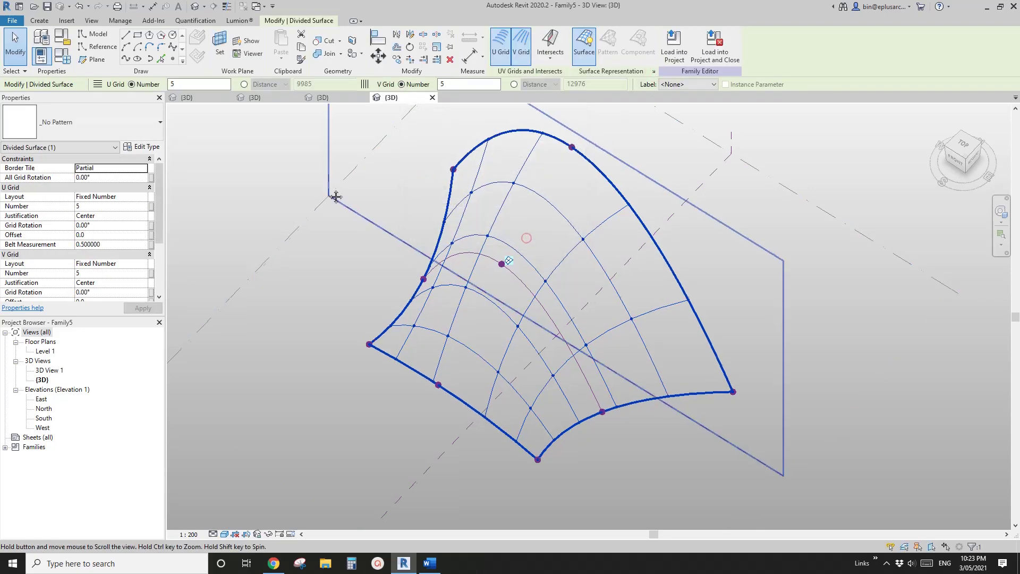
key(Escape)
mouse_move(493, 238)
shift+middle_down()
mouse_move(511, 239)
mouse_move(502, 247)
shift+middle_up()
Step: Check the open family views and open the xyz option1.rfa family
click(323, 97)
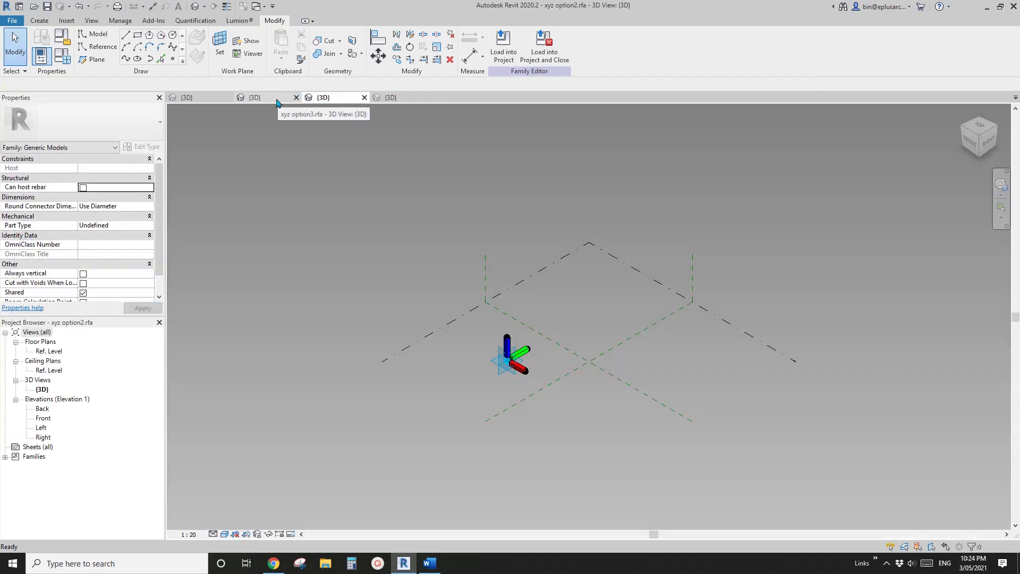
click(277, 100)
click(210, 97)
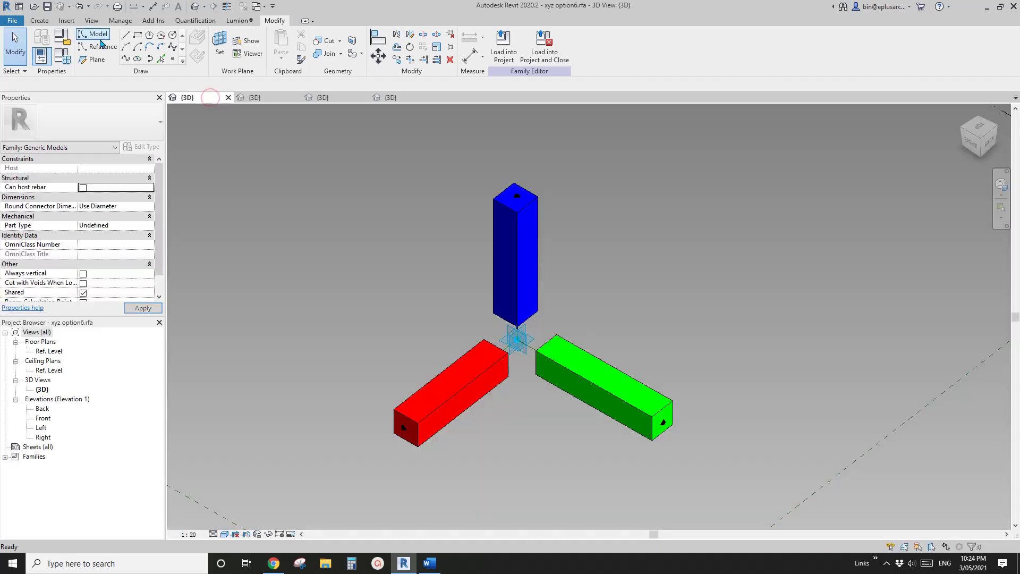
click(33, 8)
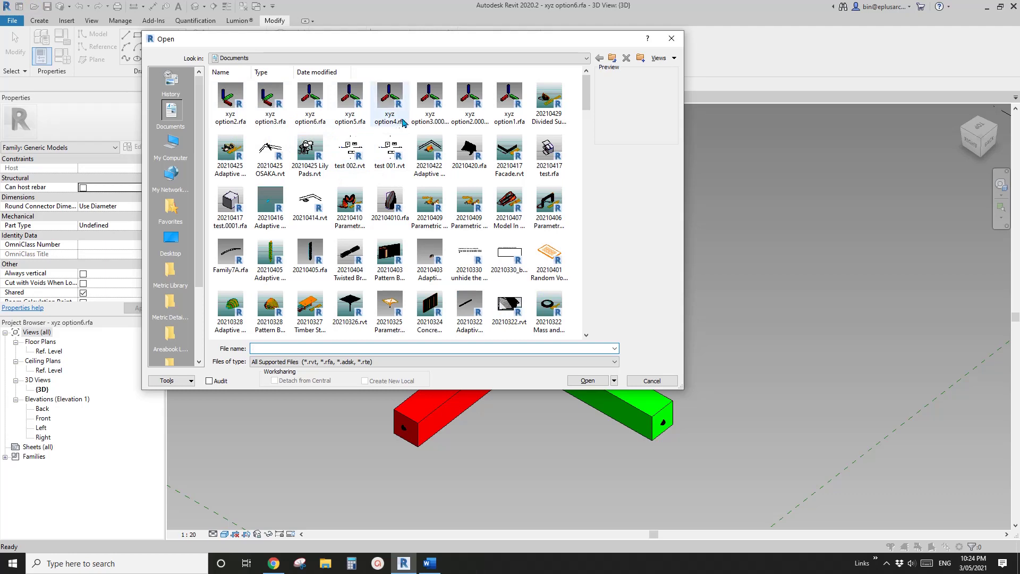
double_click(470, 105)
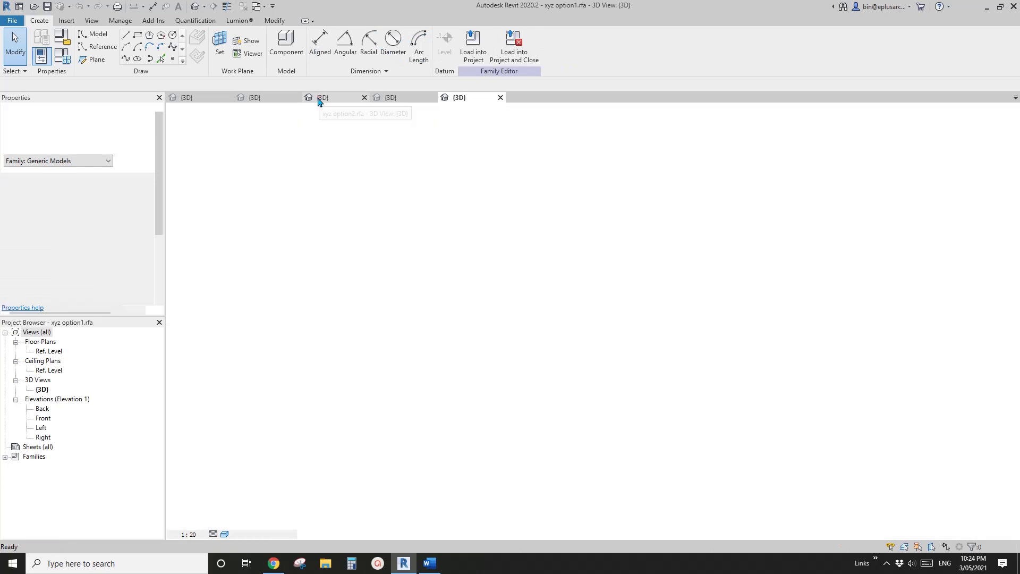
Step: Load the xyz option1 and xyz option2 families into Family5, closing each family after loading
click(319, 101)
click(271, 98)
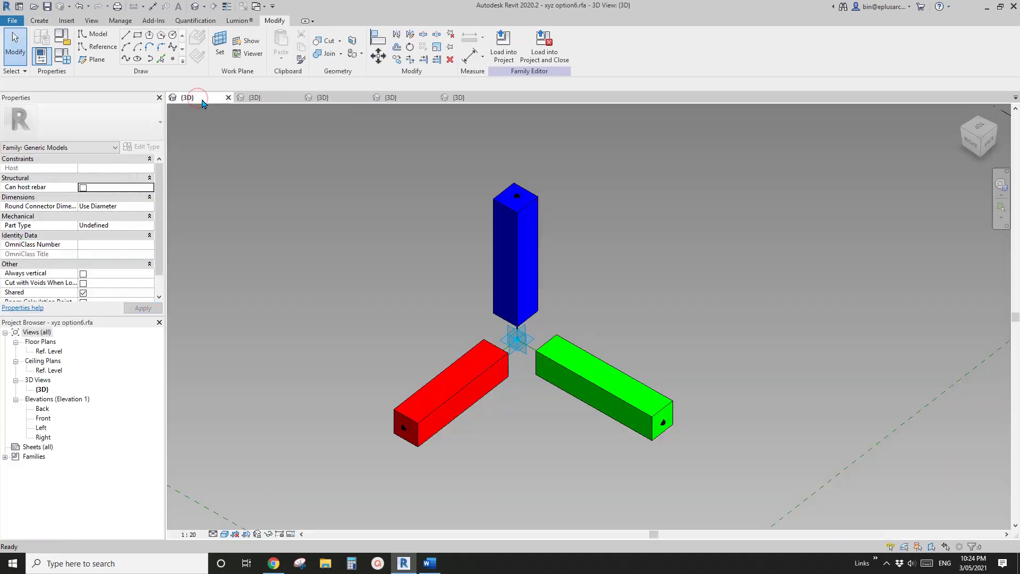
click(455, 98)
click(520, 50)
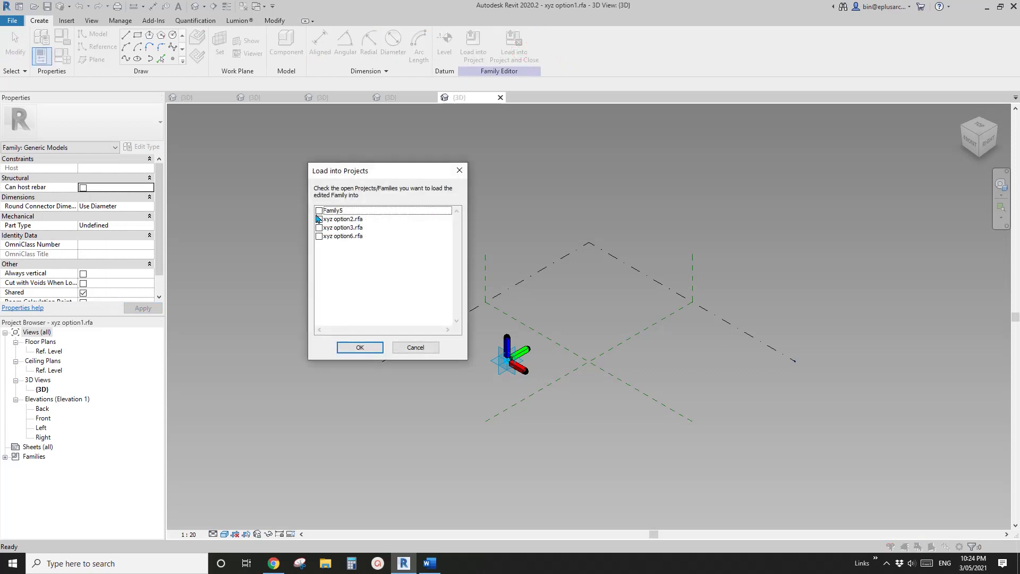
click(366, 343)
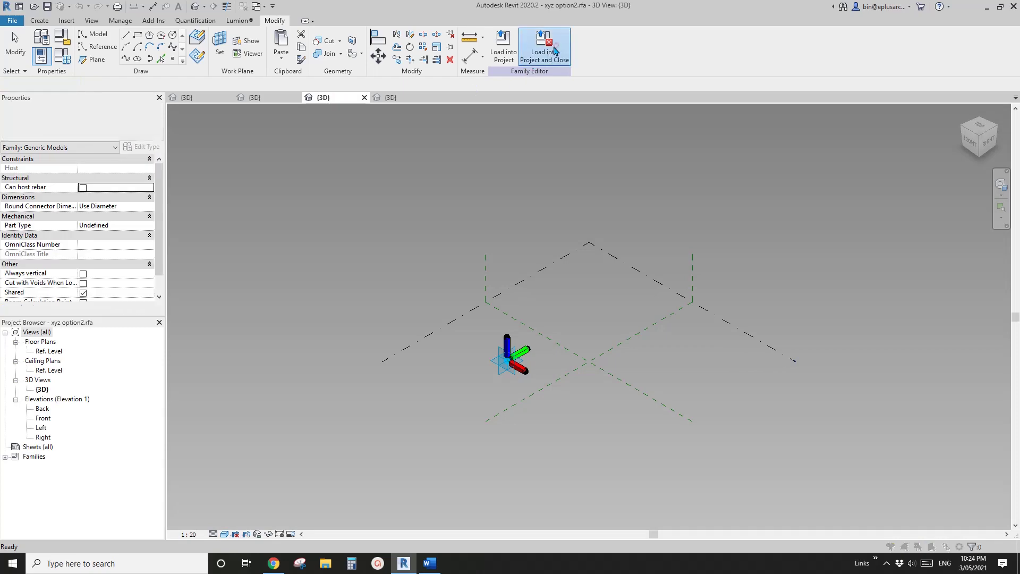
click(553, 47)
click(362, 347)
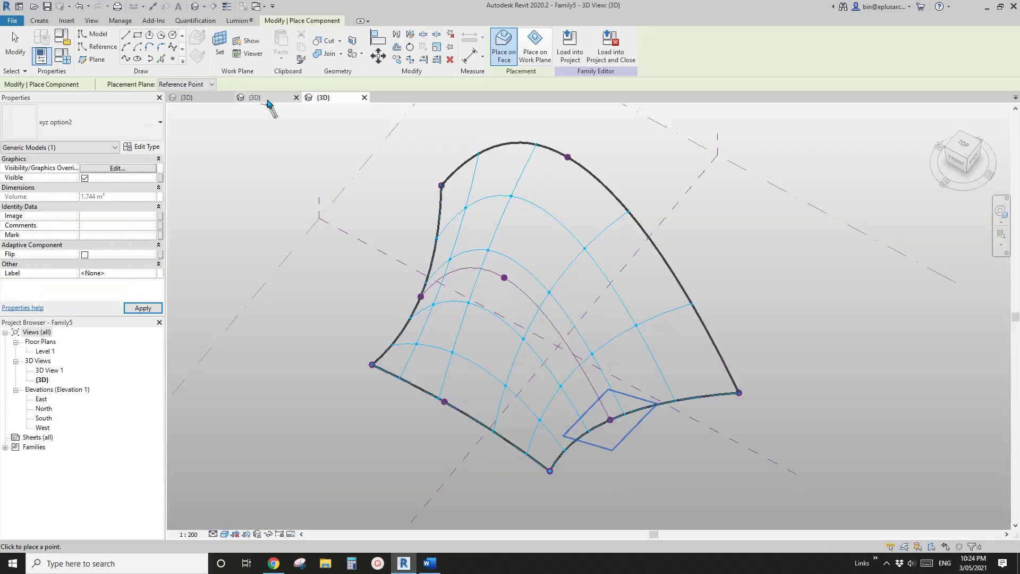
Step: Load the xyz option3 and xyz option6 families into Family5 and close both
click(267, 99)
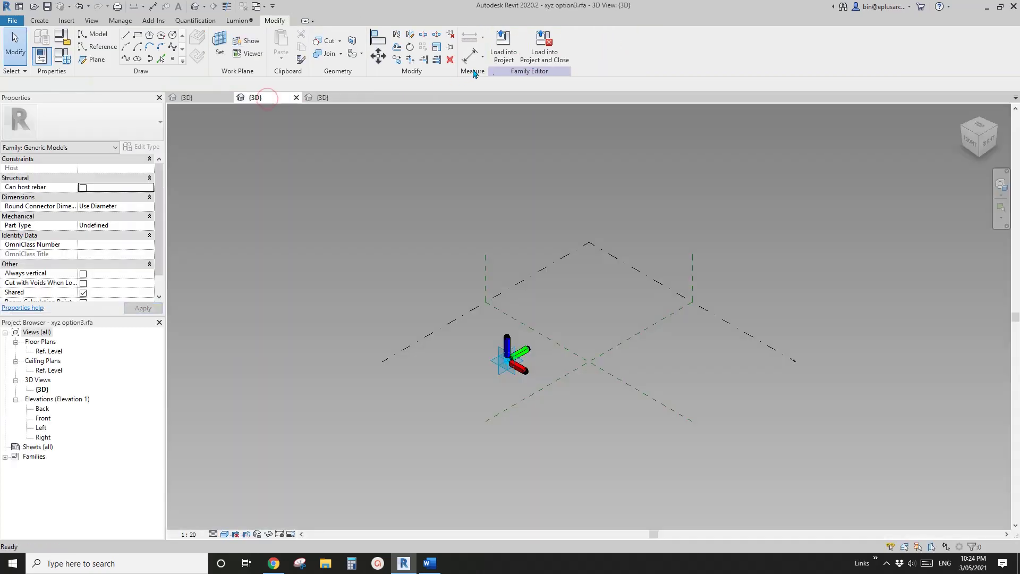
click(545, 48)
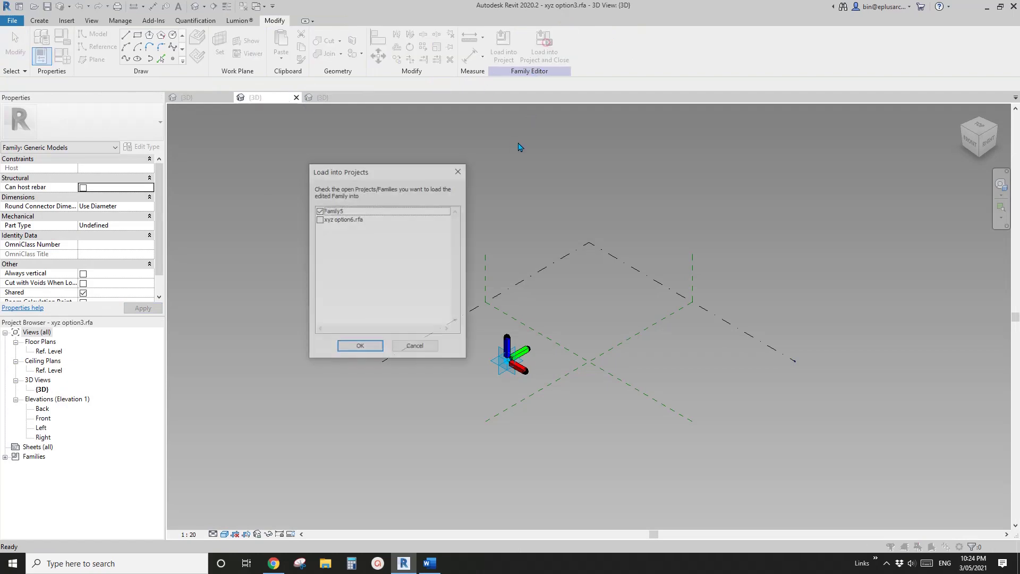
click(360, 348)
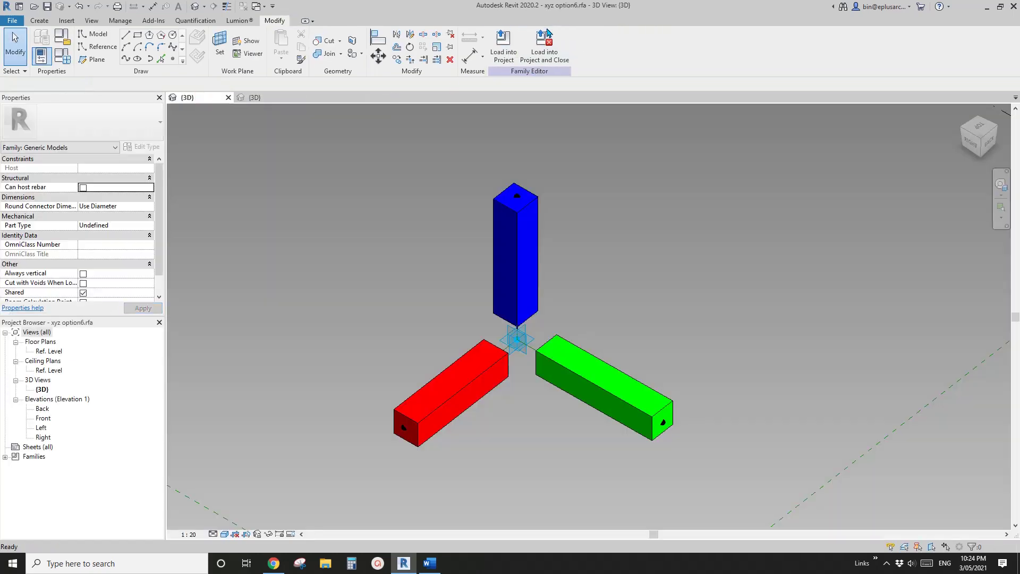
click(563, 44)
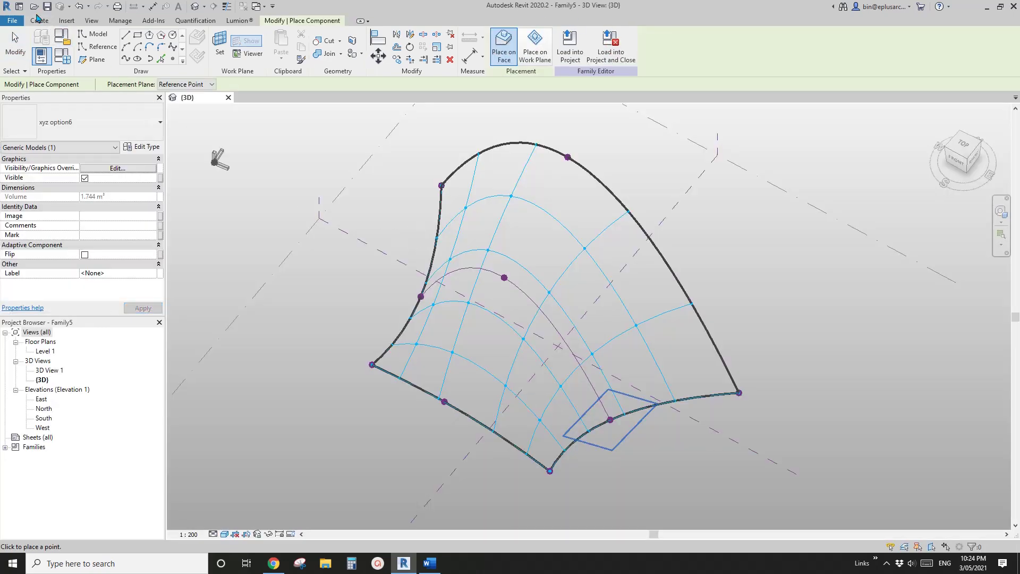
Step: Open the xyz option4.rfa and xyz option5.rfa families from the Documents folder
click(33, 7)
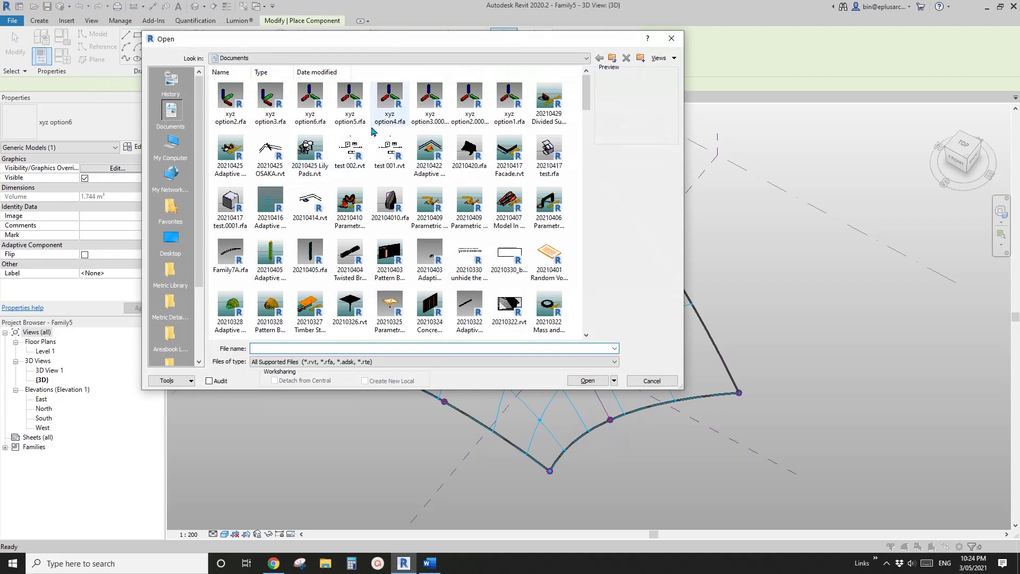
double_click(390, 104)
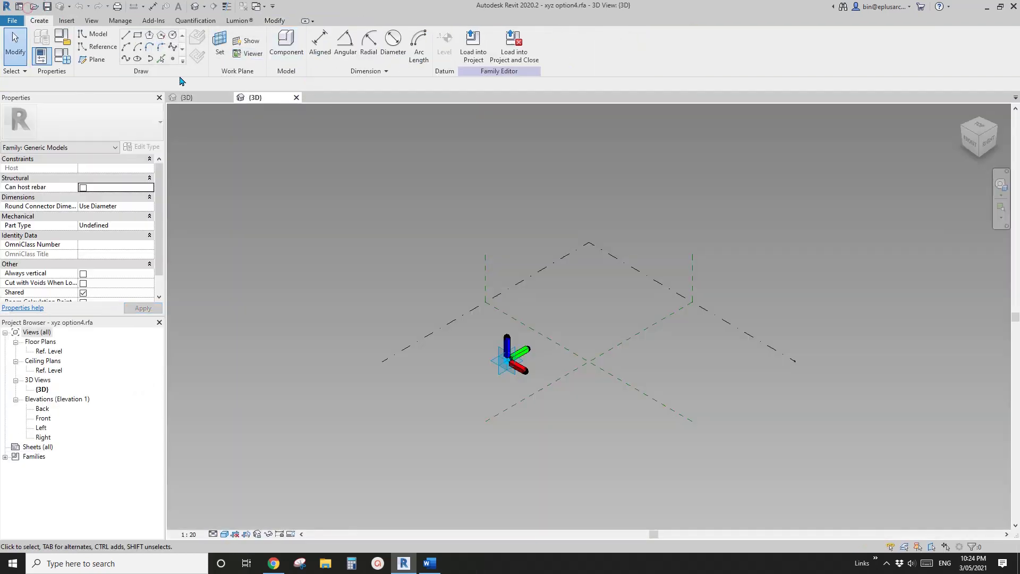
click(34, 7)
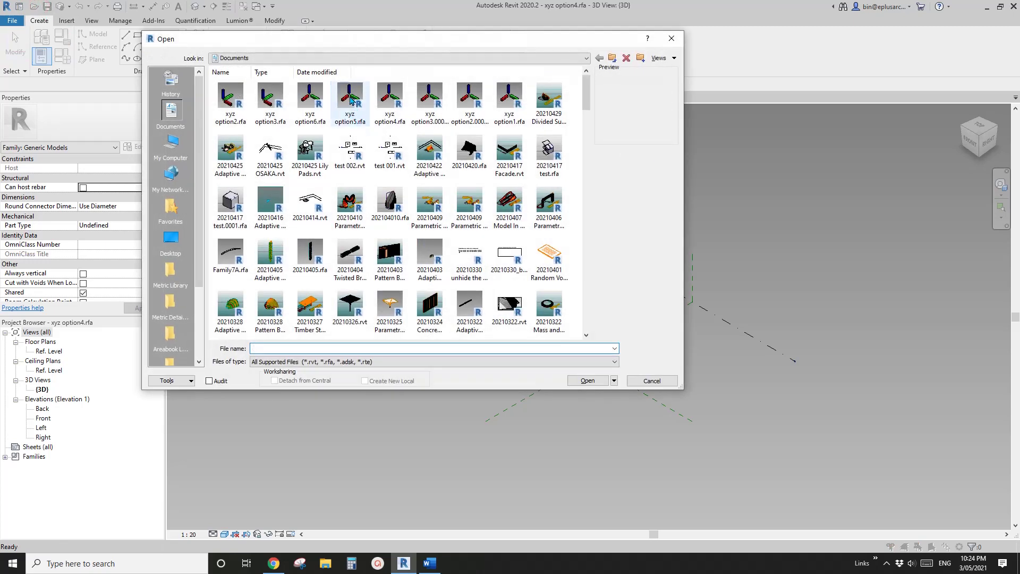
double_click(350, 98)
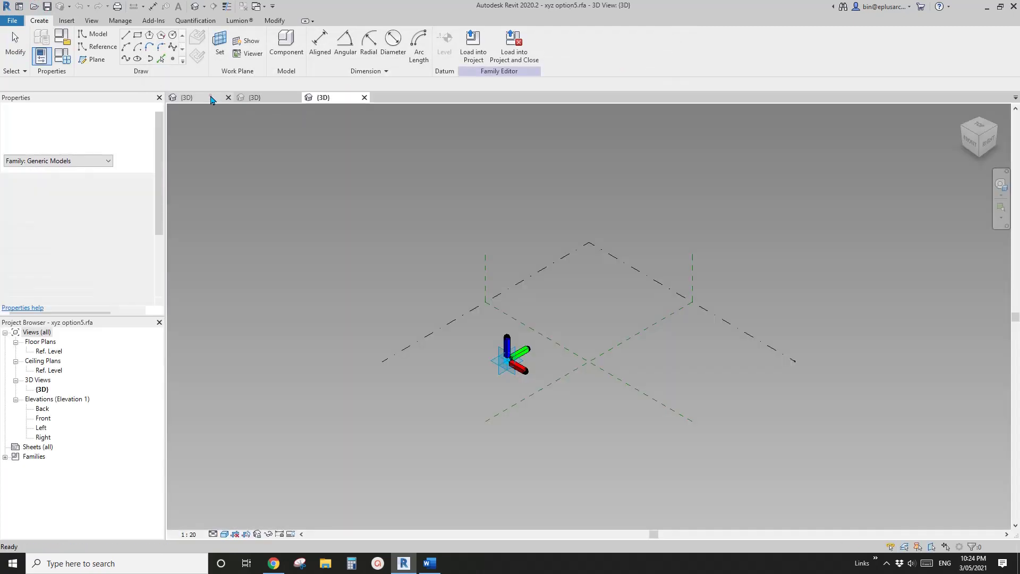
Step: Load xyz option4 and xyz option5 into Family5, closing both families, and exit component placement
click(212, 98)
click(267, 99)
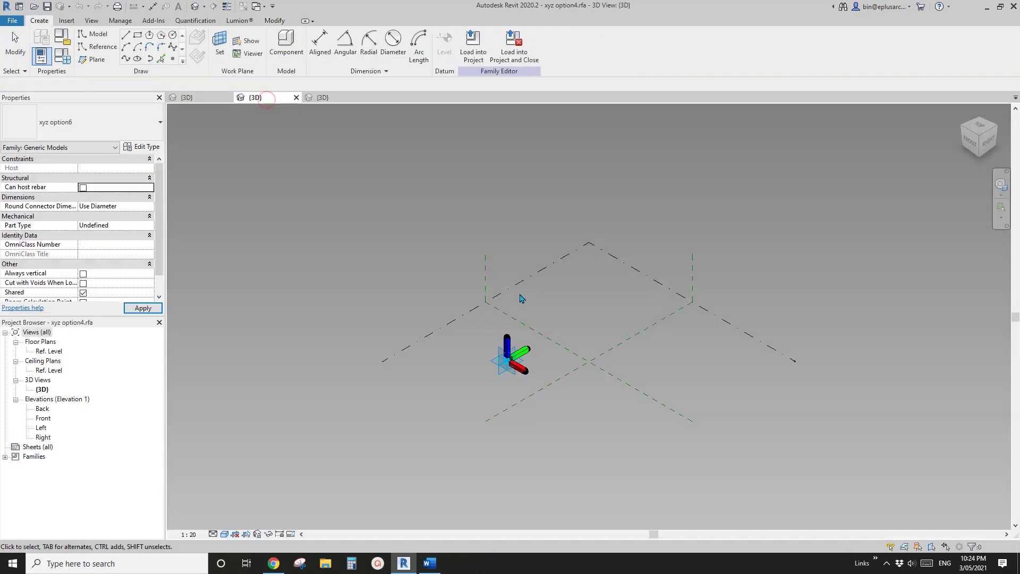
click(515, 41)
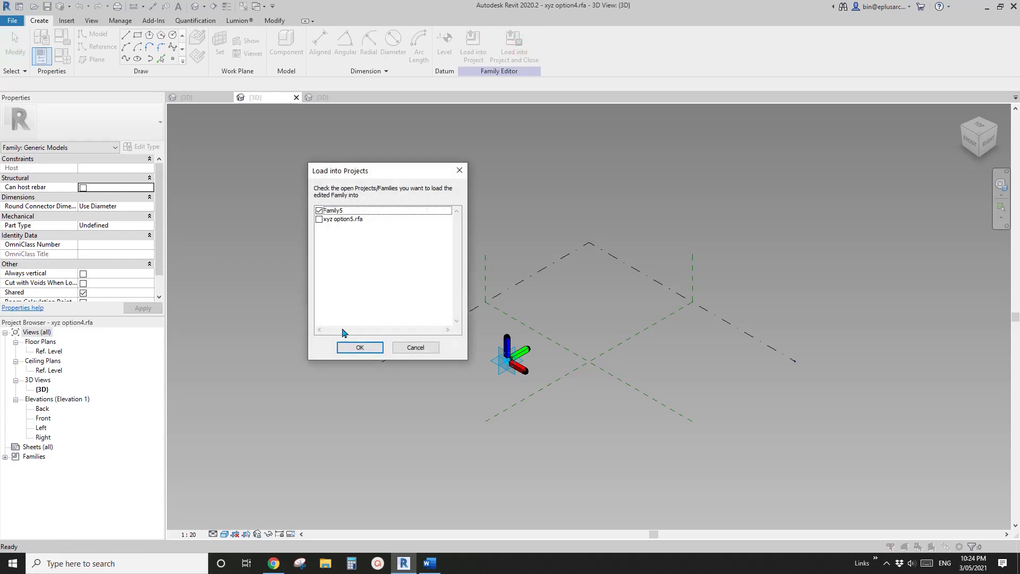
click(353, 347)
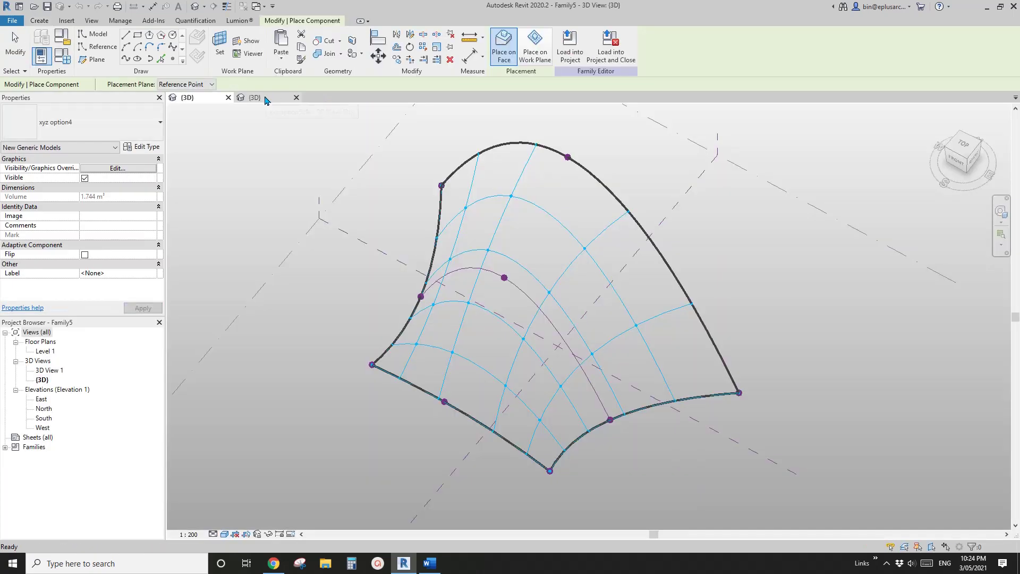
click(264, 98)
click(501, 47)
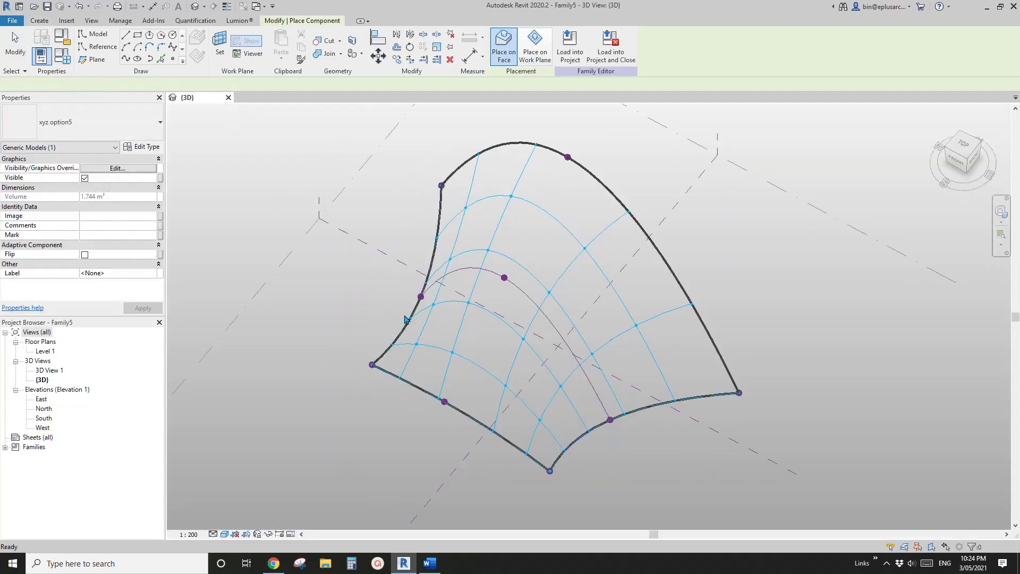
key(Escape)
Step: Expand the loaded Generic Models families xyz option1 to xyz option6 in the Project Browser to list their types
click(31, 450)
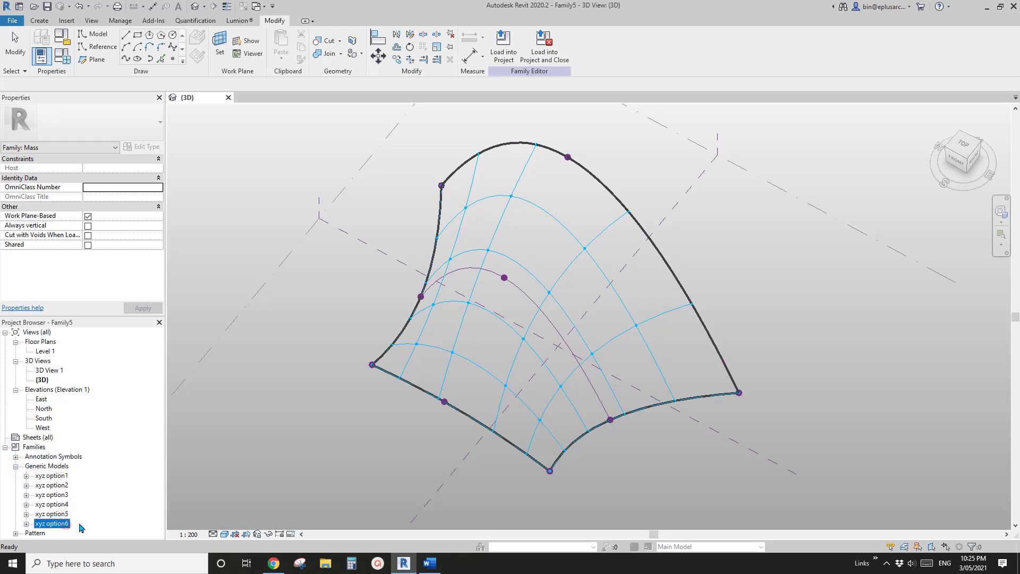
click(303, 378)
scroll(411, 362, up, 1)
middle_drag(411, 362, 374, 316)
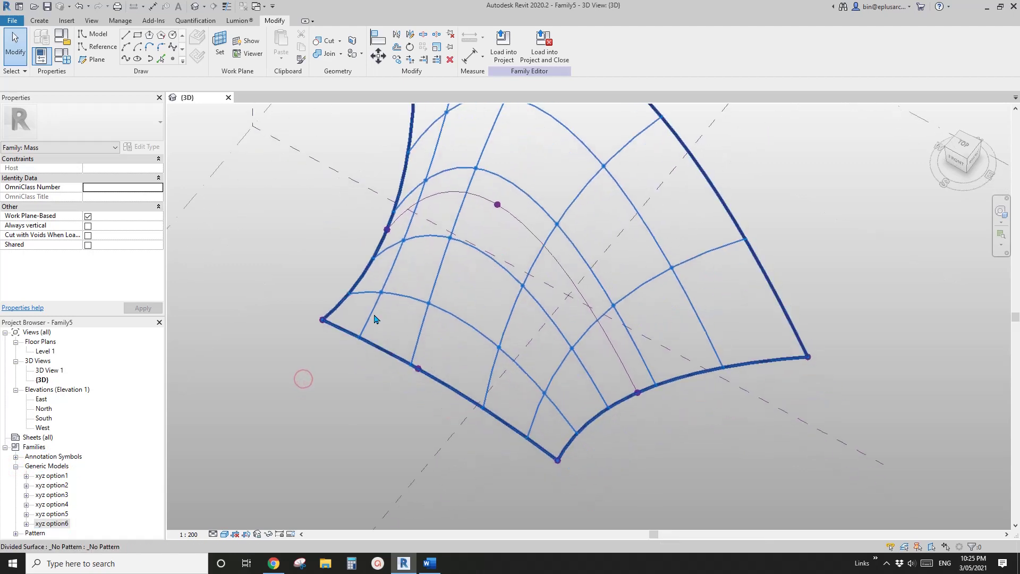
click(26, 476)
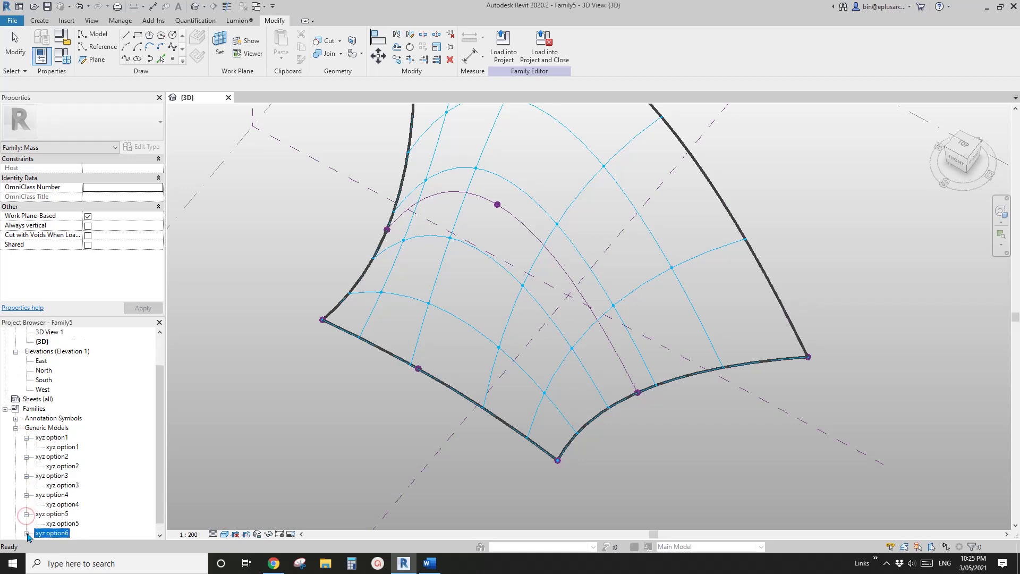
click(26, 533)
Step: Place one xyz option1 component on an interior node near the lower edge of the divided surface and end placement
click(62, 428)
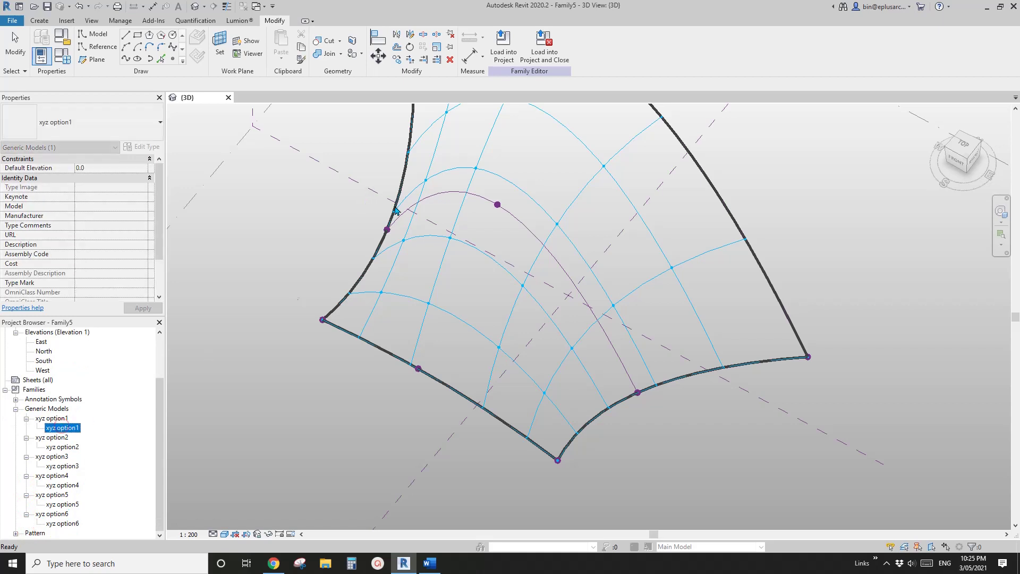
drag(64, 429, 375, 371)
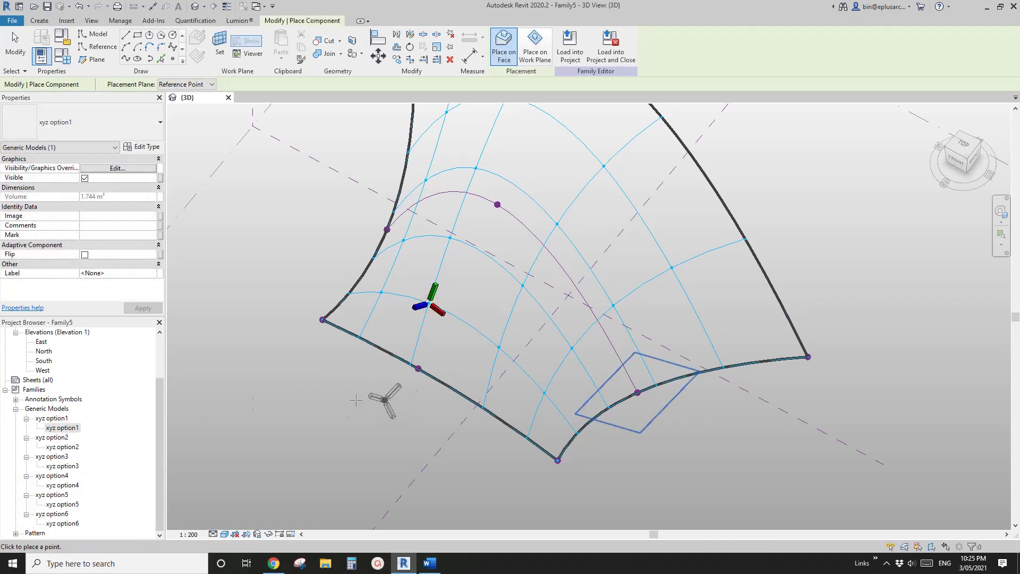
key(Escape)
scroll(391, 385, down, 2)
shift+middle_drag(485, 360, 443, 361)
scroll(444, 361, up, 1)
scroll(442, 356, up, 1)
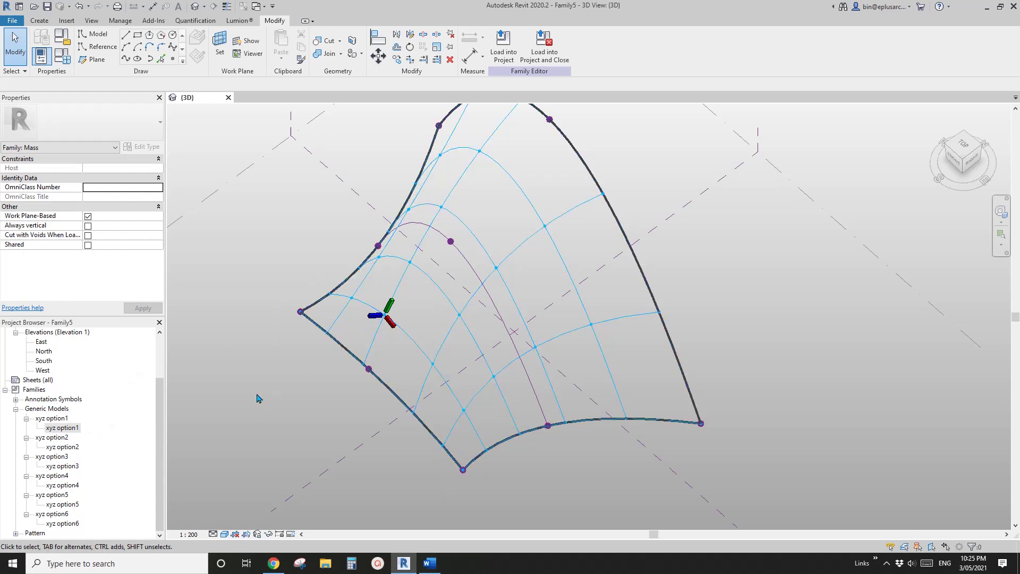
Step: Review the types available for the placed xyz option1 component and open its family for editing
click(389, 322)
middle_drag(412, 327, 418, 332)
click(80, 122)
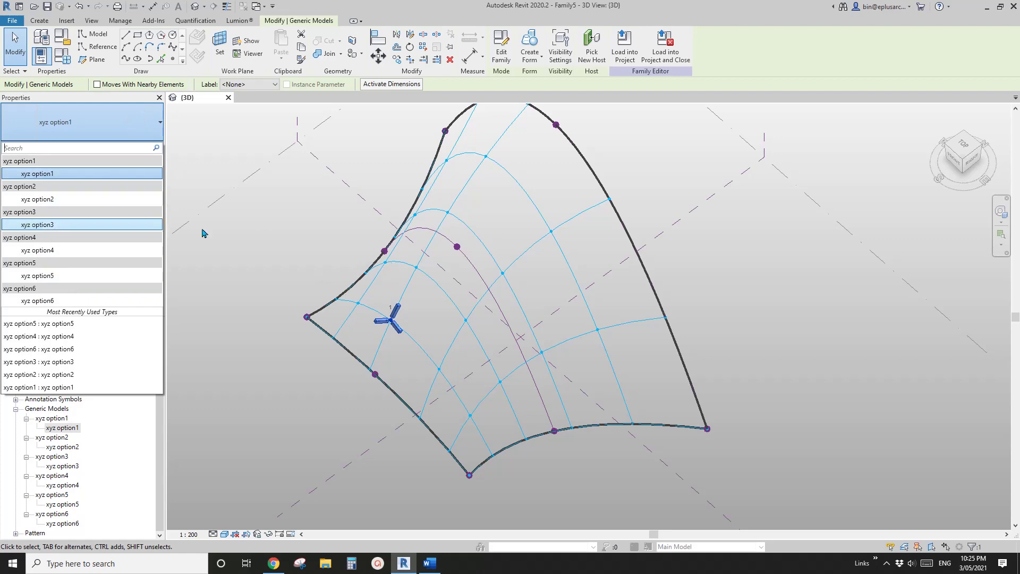
click(241, 263)
scroll(310, 320, up, 4)
click(465, 302)
scroll(464, 306, down, 1)
click(456, 337)
shift+middle_drag(456, 337, 480, 283)
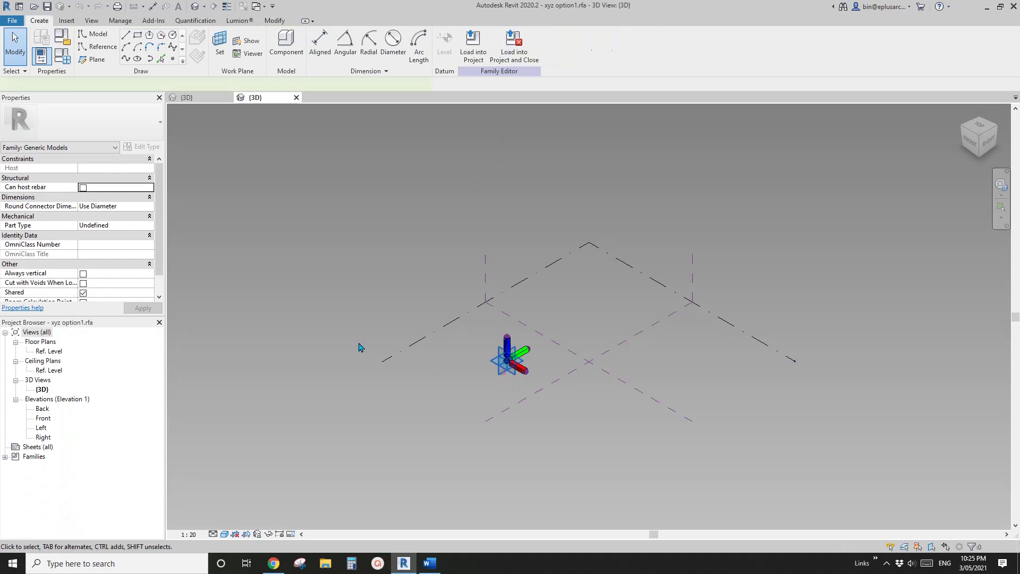
Step: Select the adaptive point in the xyz option1 family and check its Orients to options
click(359, 347)
scroll(162, 268, down, 3)
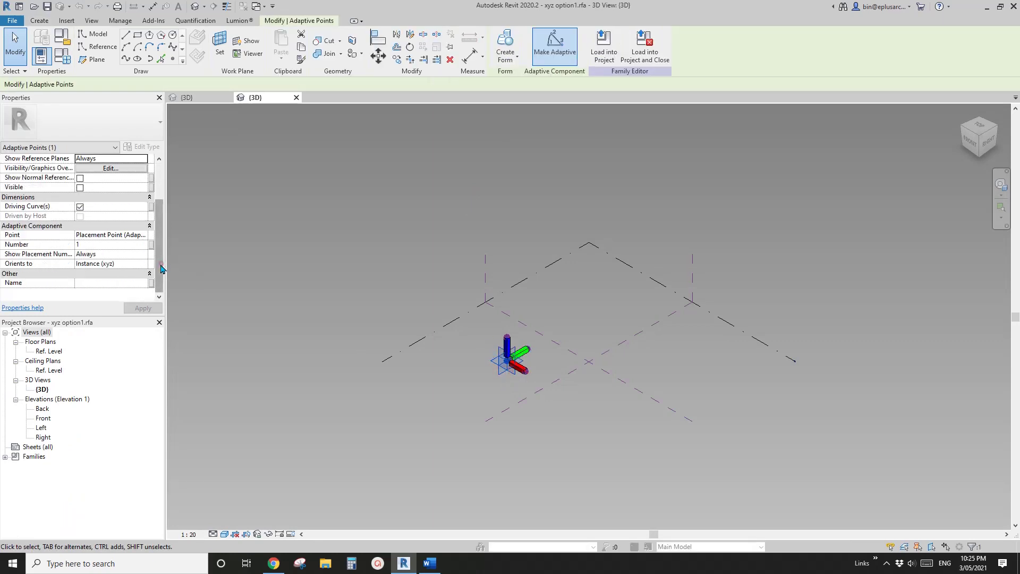
click(141, 264)
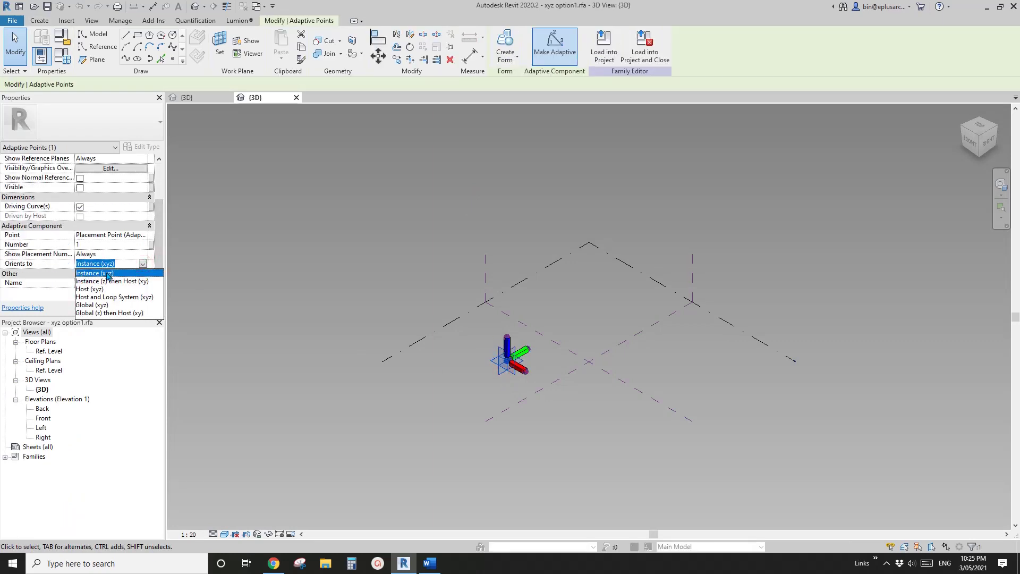
Step: Return to the Family5 mass and examine how the placed component's axes align with the divided surface
click(188, 97)
scroll(468, 334, up, 3)
click(446, 336)
mouse_move(446, 337)
shift+middle_down()
mouse_move(342, 241)
mouse_move(312, 250)
mouse_move(435, 323)
shift+middle_up()
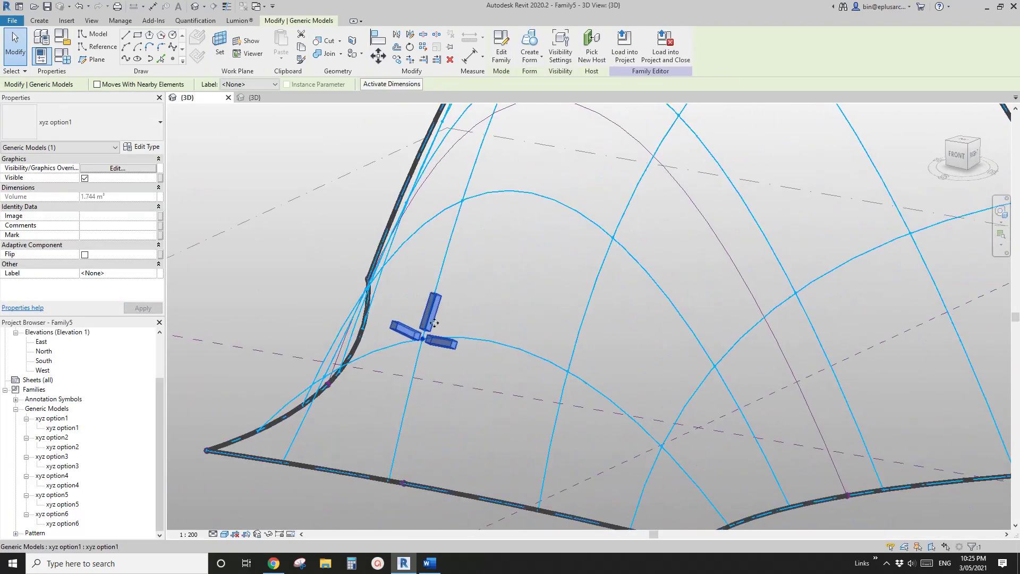
key(Escape)
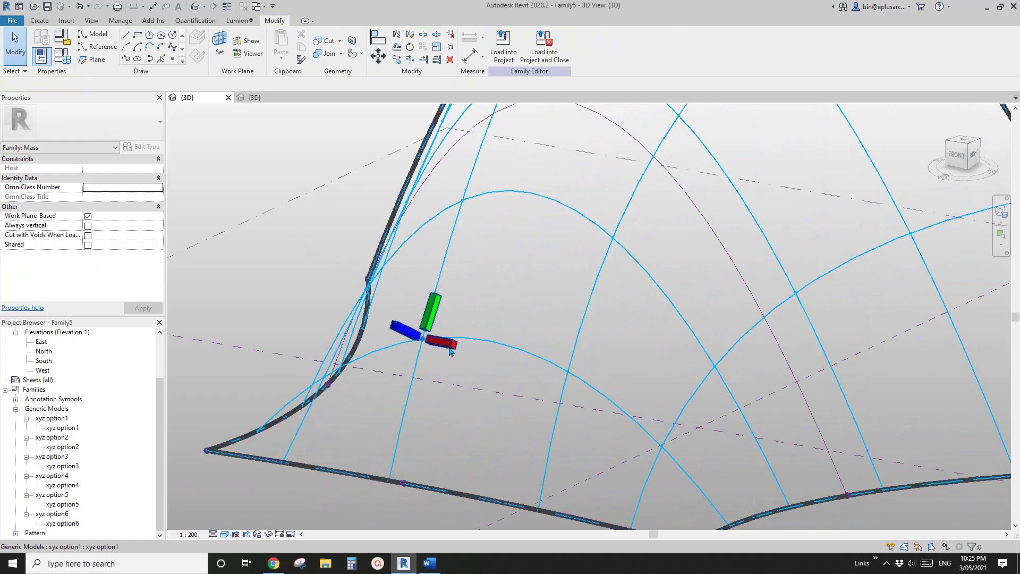
shift+middle_drag(450, 350, 510, 433)
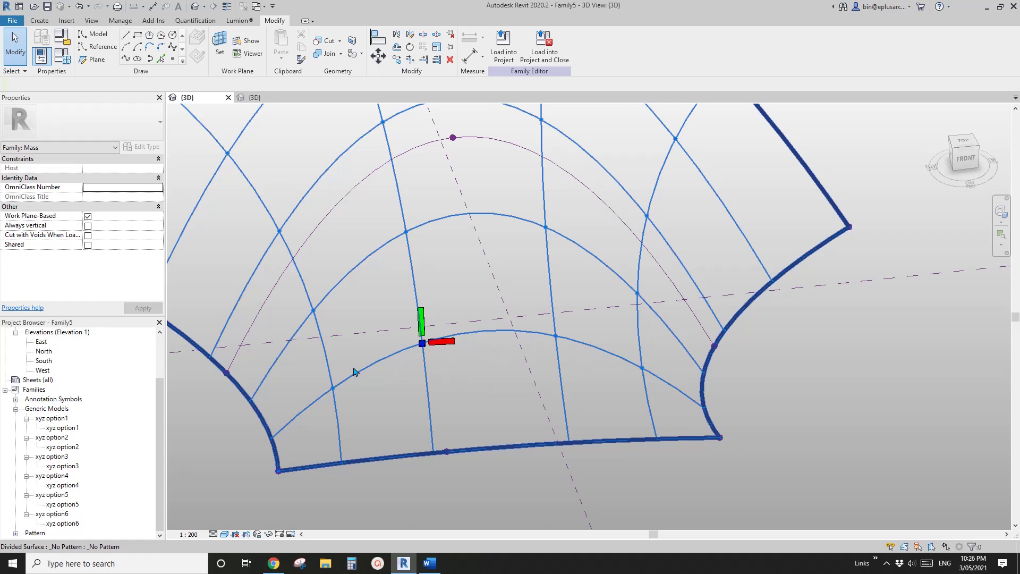
Step: Repeat the xyz option1 component across all nodes of the divided surface
scroll(434, 340, down, 1)
click(448, 353)
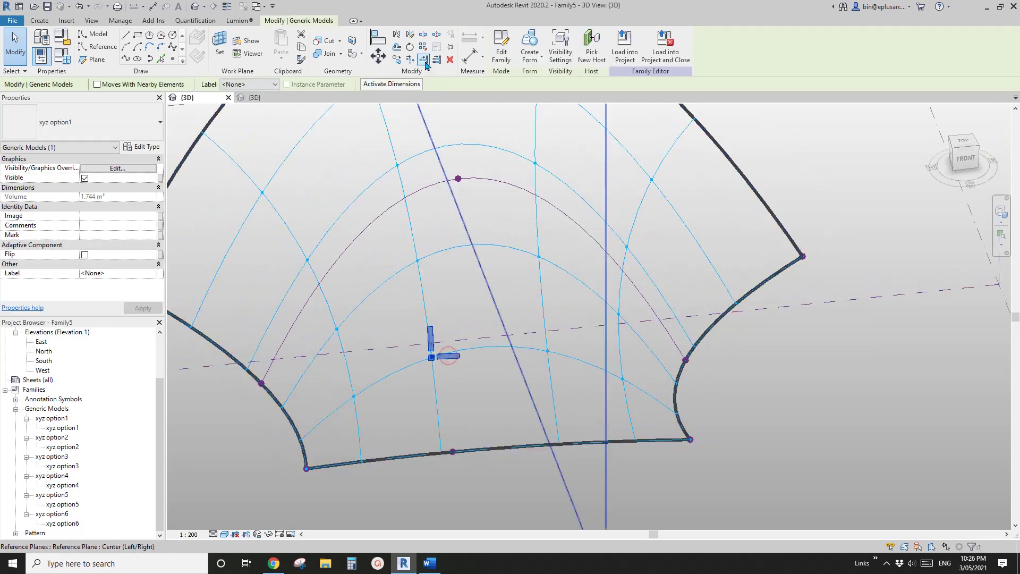
click(423, 49)
shift+middle_drag(526, 319, 549, 331)
middle_drag(671, 354, 590, 328)
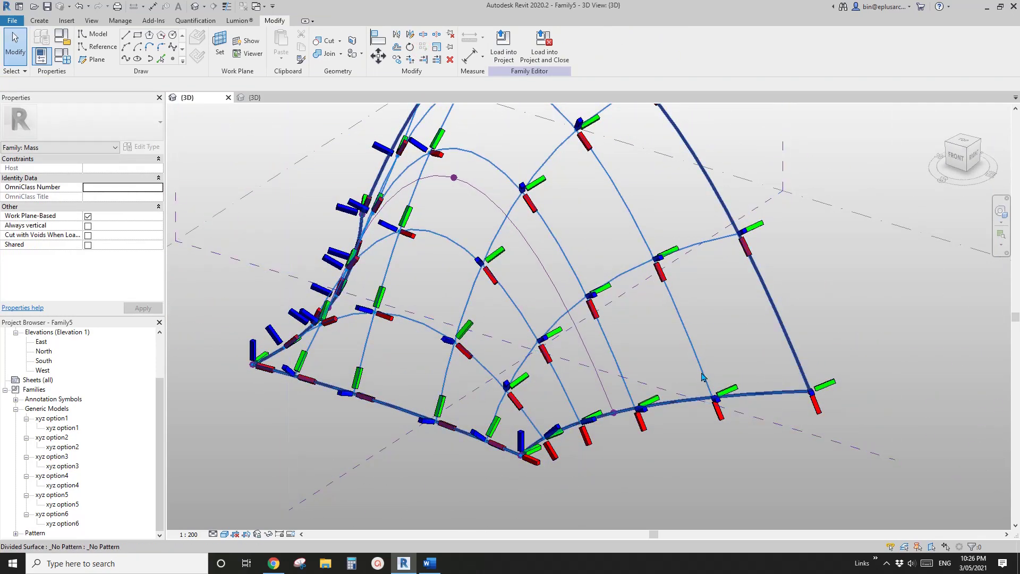
Step: Examine the axis directions of the repeated xyz option1 components from several angles around the divided surface
click(695, 396)
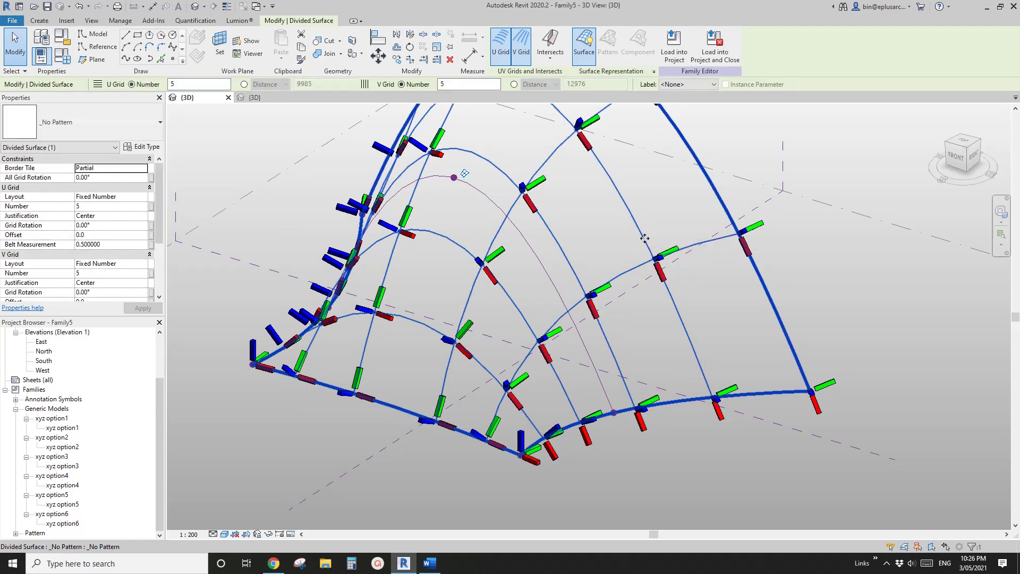
middle_drag(636, 250, 619, 267)
key(Escape)
click(648, 299)
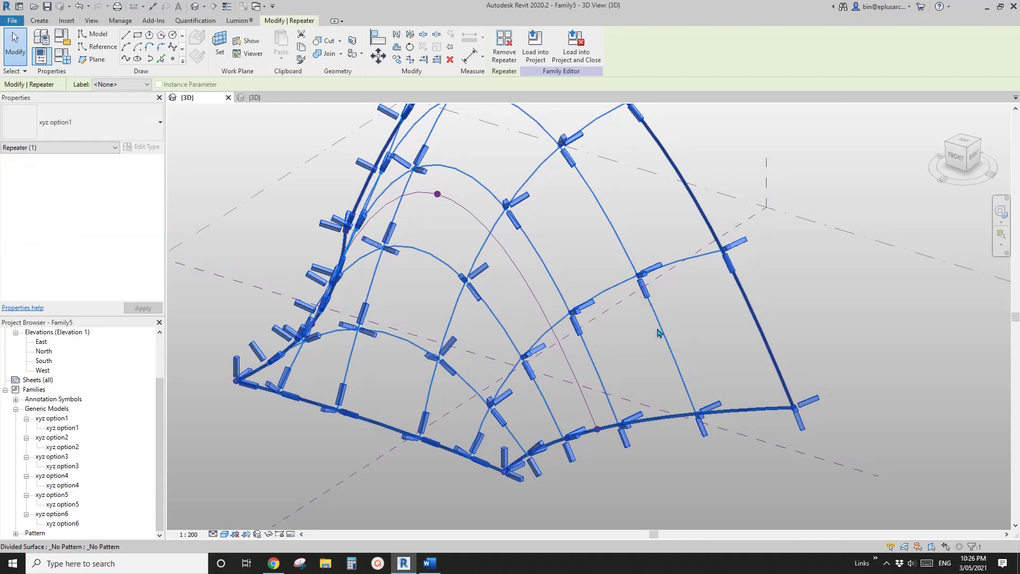
shift+middle_drag(581, 281, 496, 205)
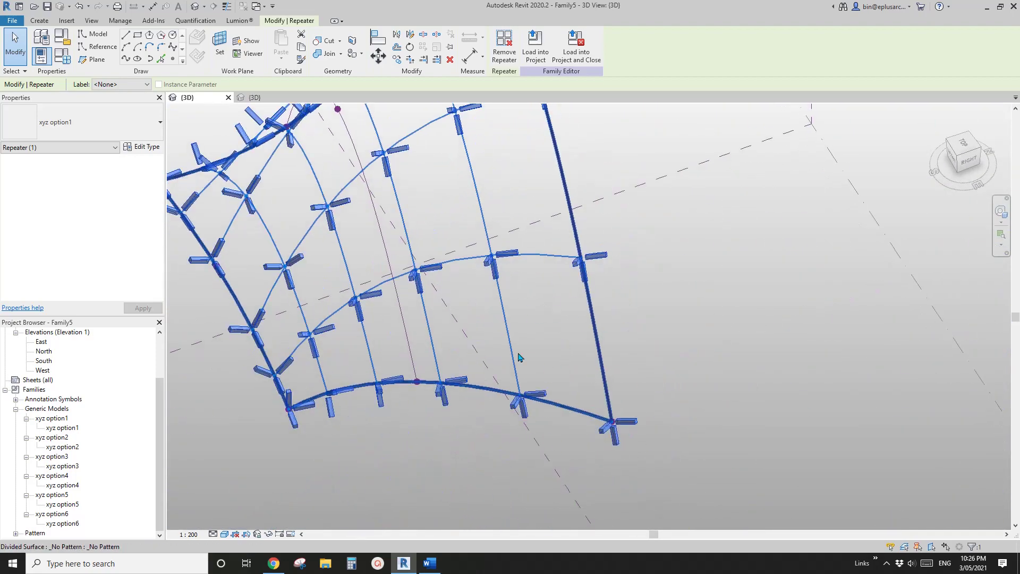
shift+middle_drag(587, 380, 577, 292)
key(Escape)
click(548, 203)
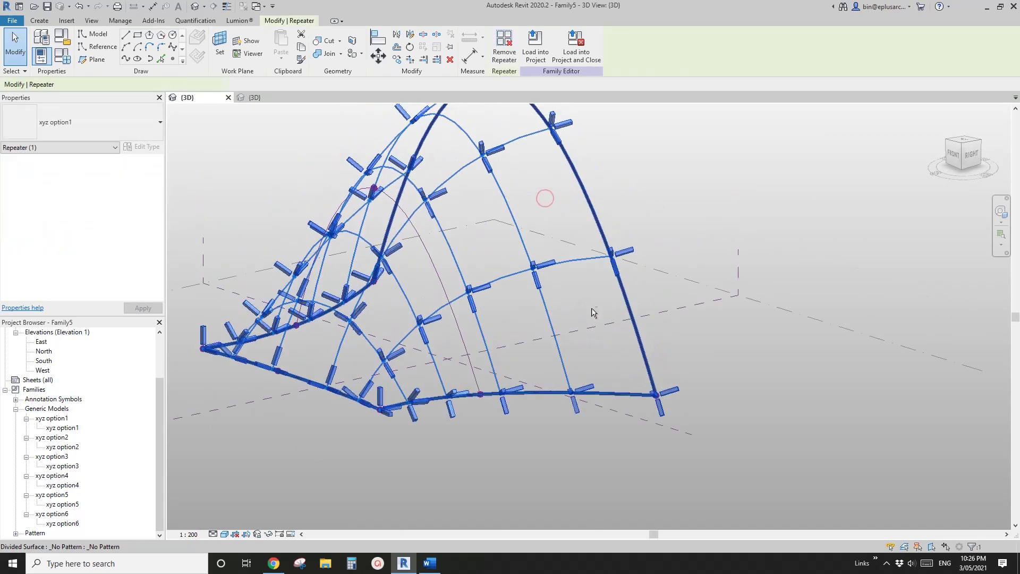
Step: Compare the xyz option1 axis directions with the surface's curvature, viewing the repeater from the front and the front-right corner
key(Escape)
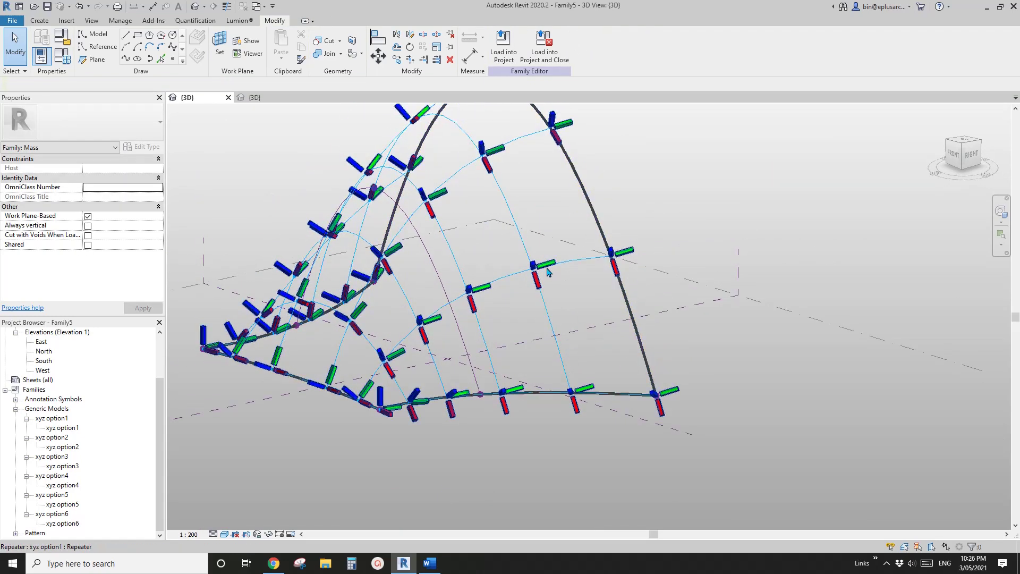
click(549, 271)
shift+middle_drag(549, 271, 560, 298)
middle_drag(413, 289, 641, 340)
shift+middle_drag(586, 375, 531, 281)
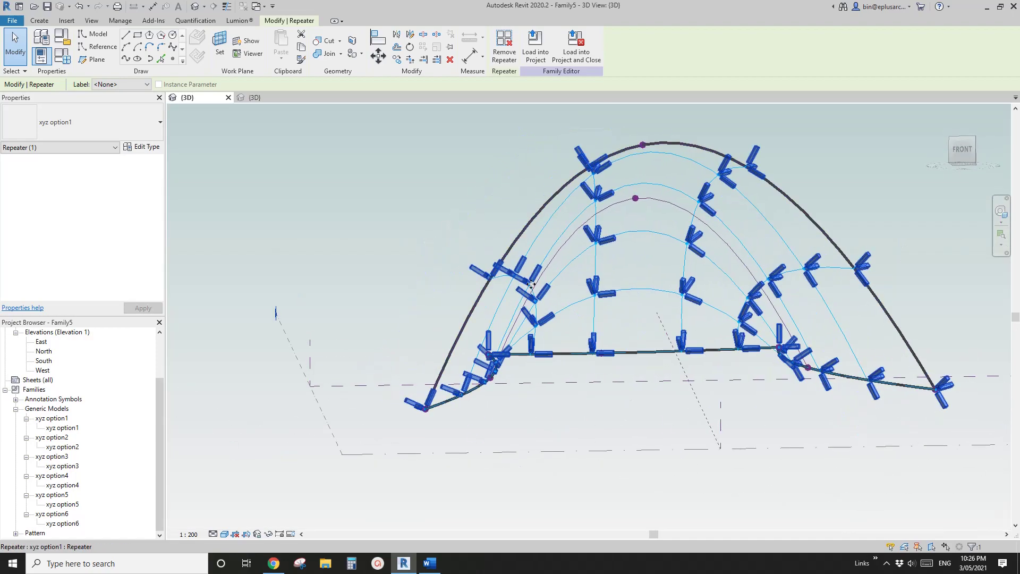
key(Escape)
middle_drag(615, 249, 643, 316)
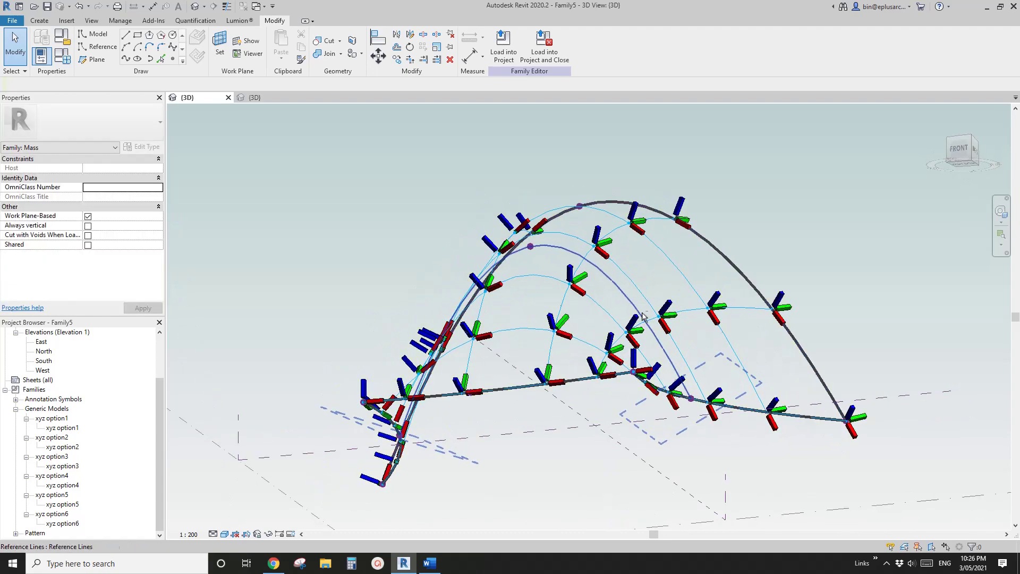
shift+middle_drag(574, 234, 559, 323)
click(581, 250)
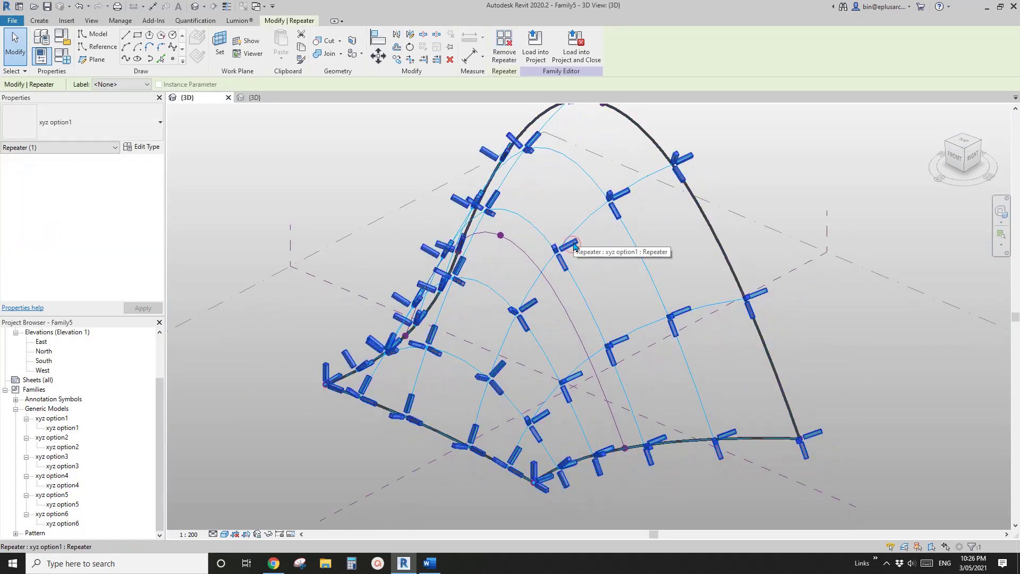
Step: Open the xyz option1 family, select its adaptive point and list the available Orients to choices
click(255, 97)
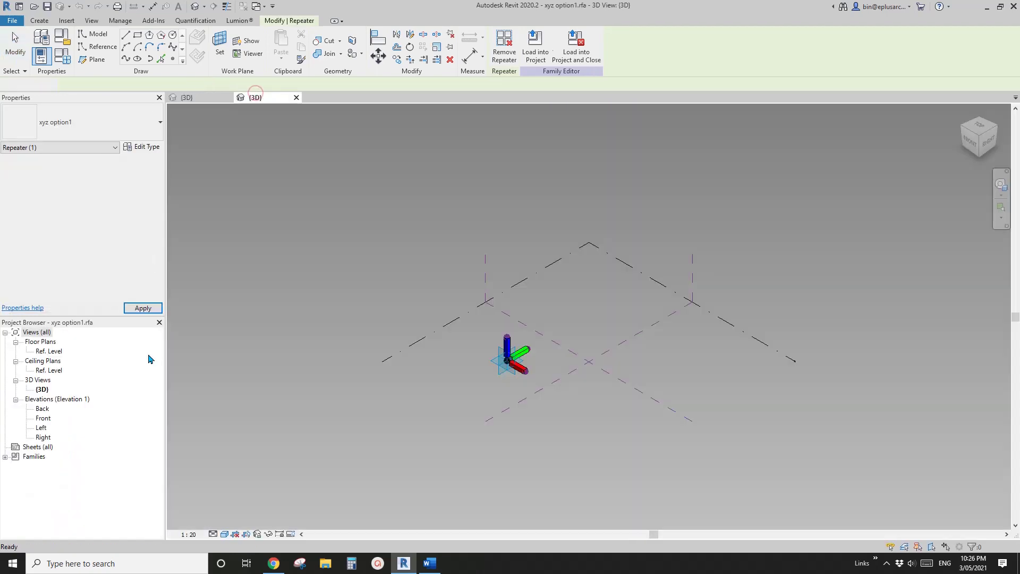
scroll(156, 285, down, 1)
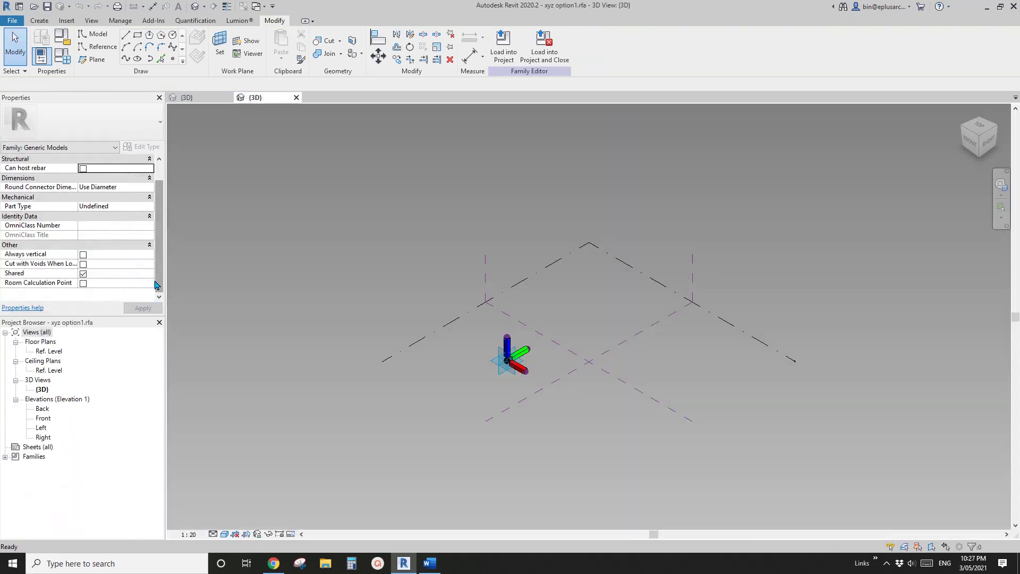
click(502, 368)
scroll(160, 292, down, 2)
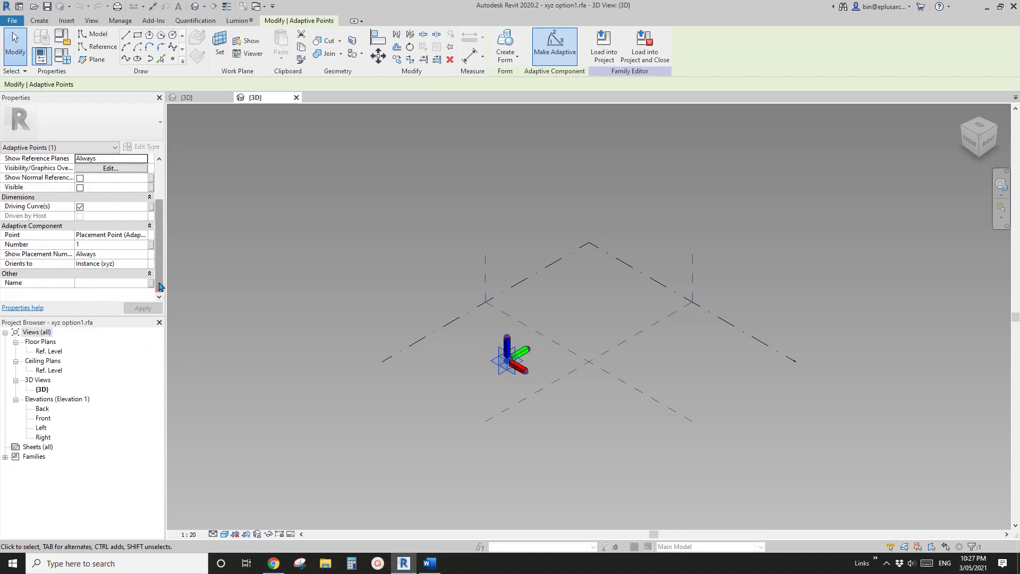
click(143, 264)
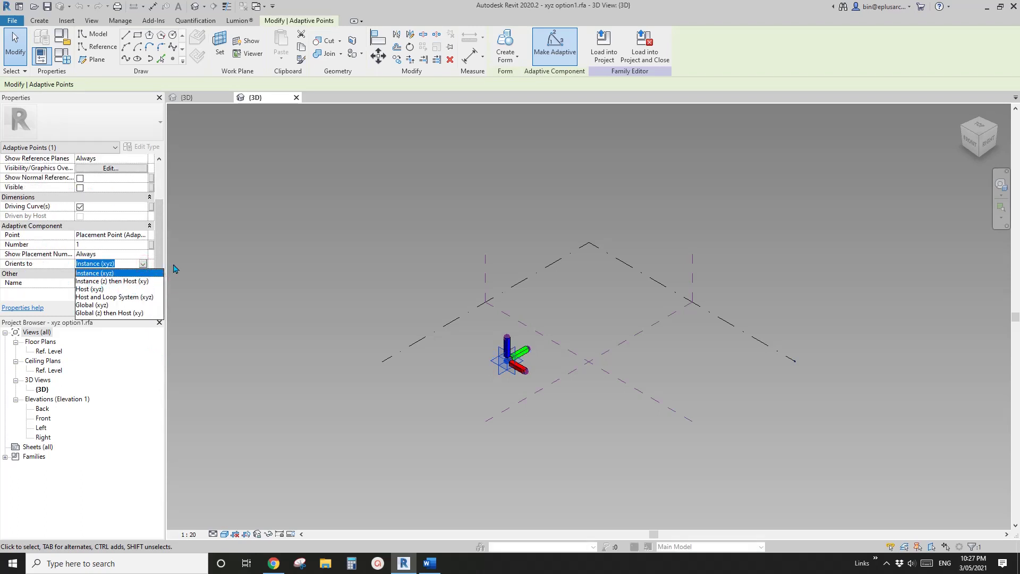
Step: Return to the Family5 mass and change the repeater's component type to xyz option2
click(201, 101)
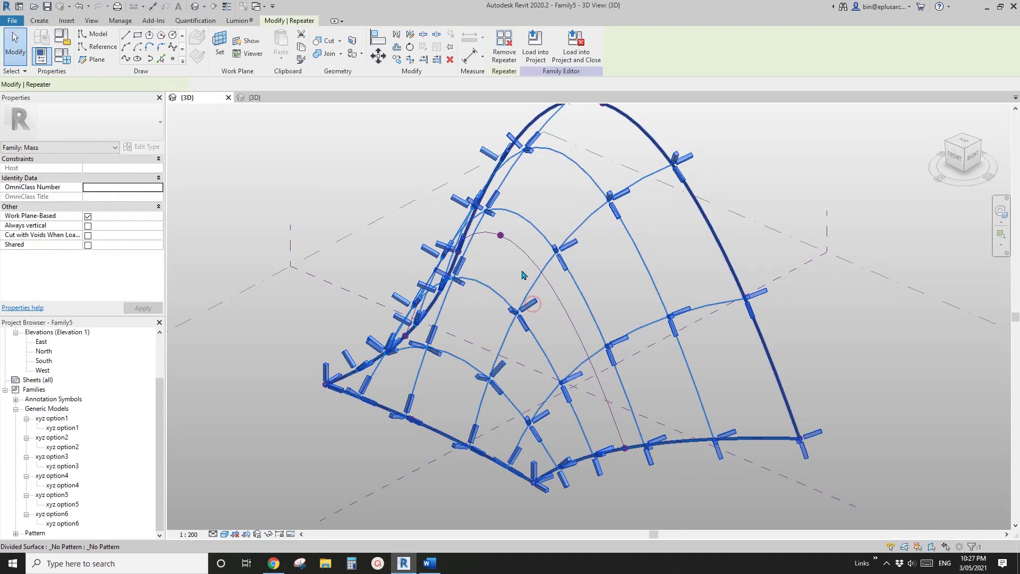
click(83, 128)
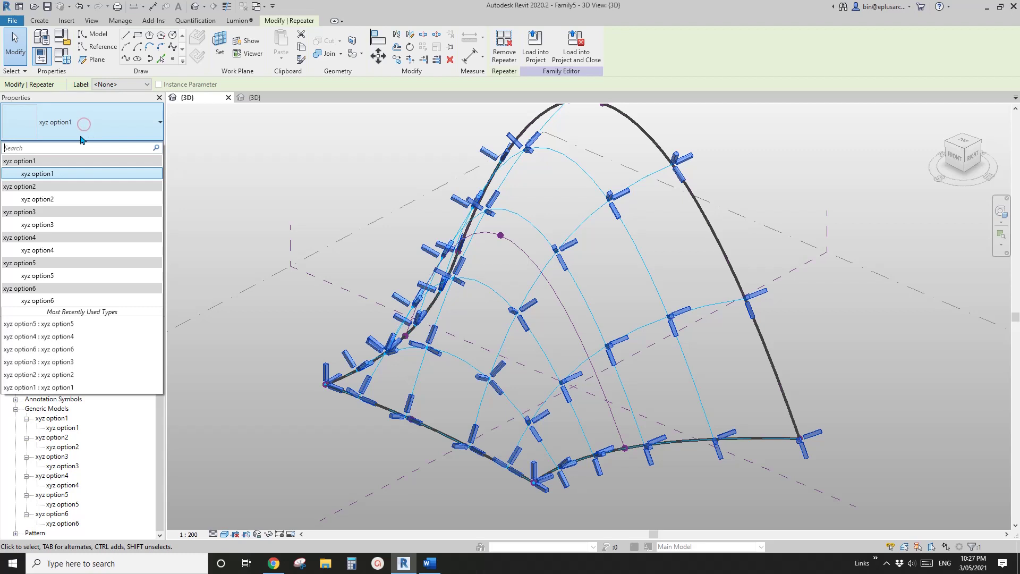
click(38, 201)
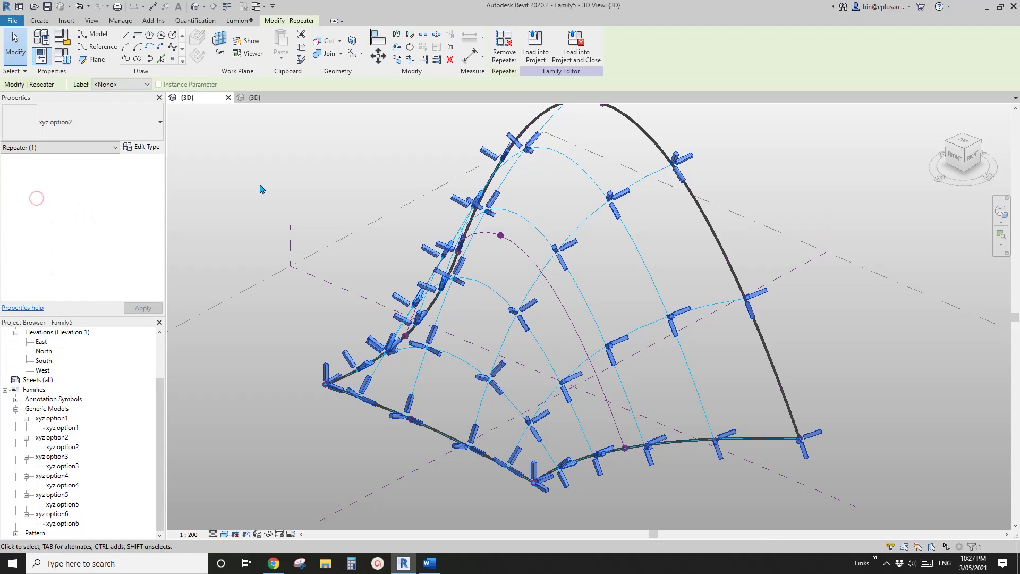
middle_drag(531, 266, 471, 255)
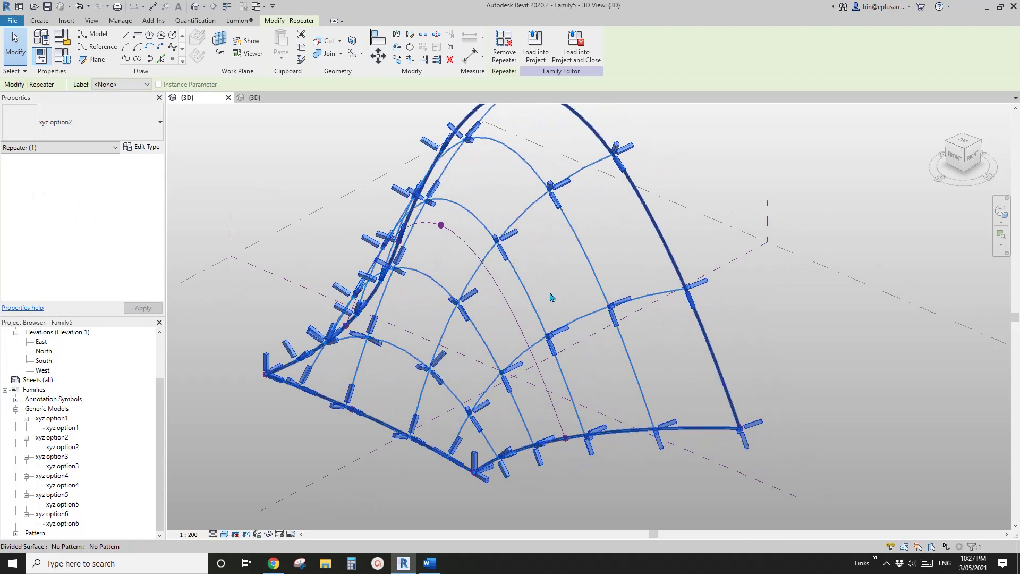
shift+middle_drag(688, 292, 693, 316)
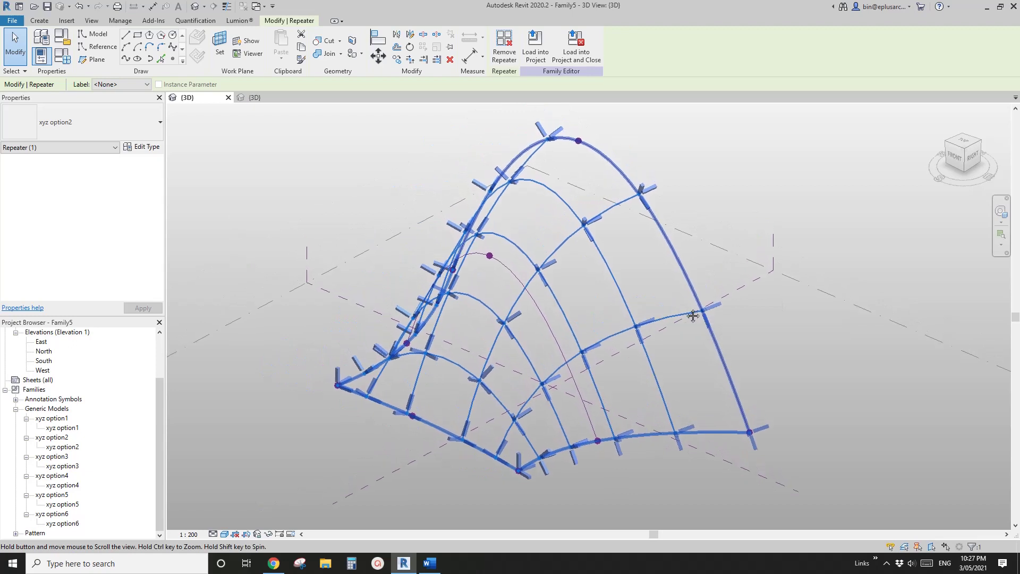
Step: Try xyz option3 and xyz option4 as the repeater's component type and compare the axes on the divided surface
click(97, 123)
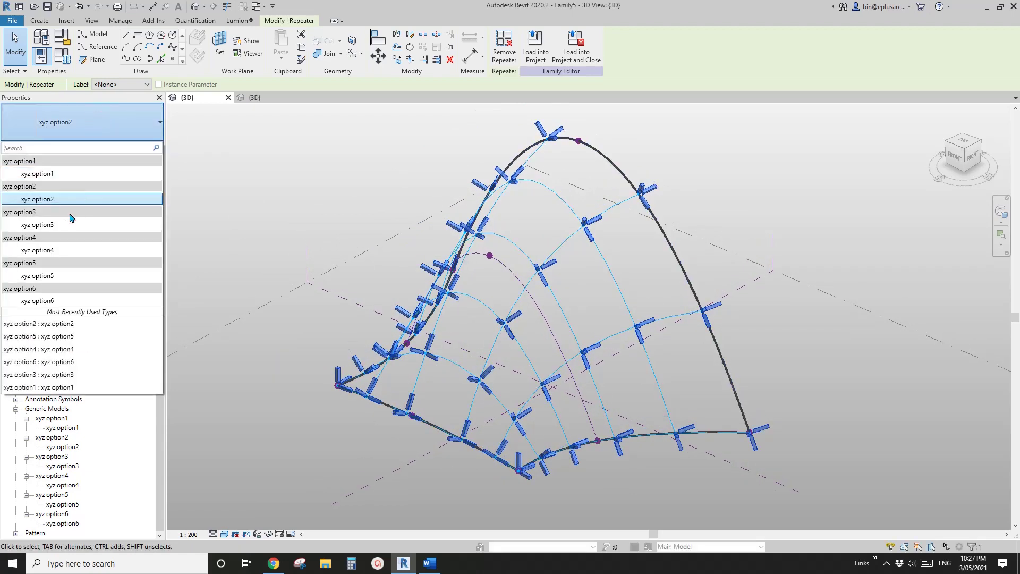
click(63, 228)
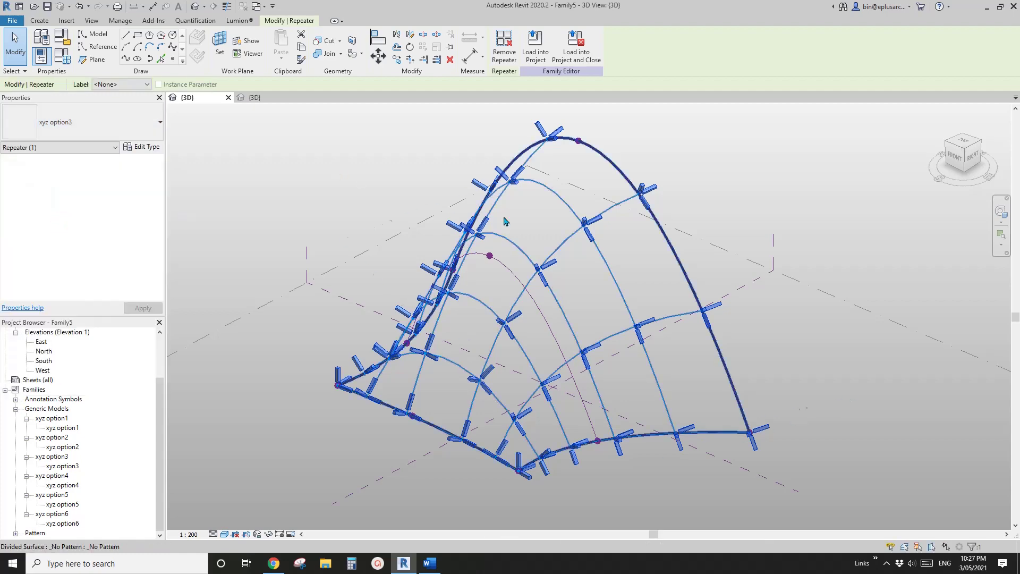
click(97, 123)
click(60, 250)
middle_drag(640, 309, 728, 348)
key(Escape)
shift+middle_drag(629, 331, 592, 308)
click(558, 289)
Step: Set the repeater's component type back to xyz option1
click(105, 126)
click(105, 126)
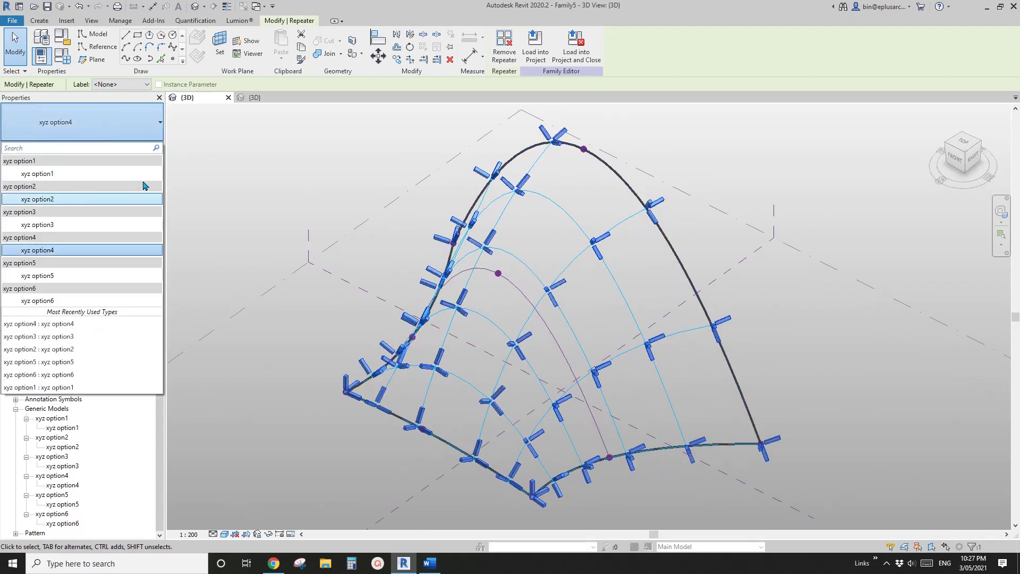
click(64, 174)
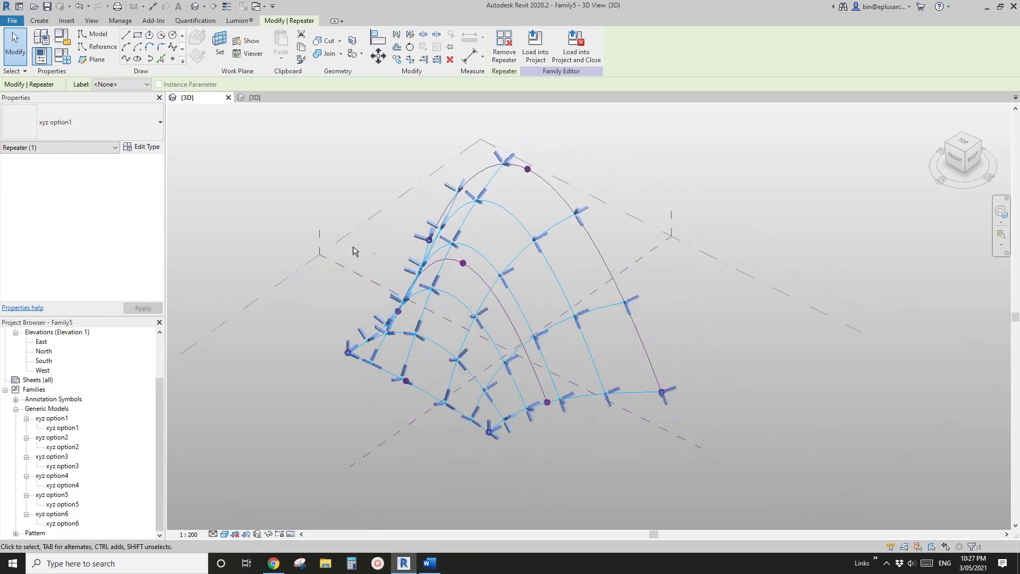
click(266, 99)
click(208, 96)
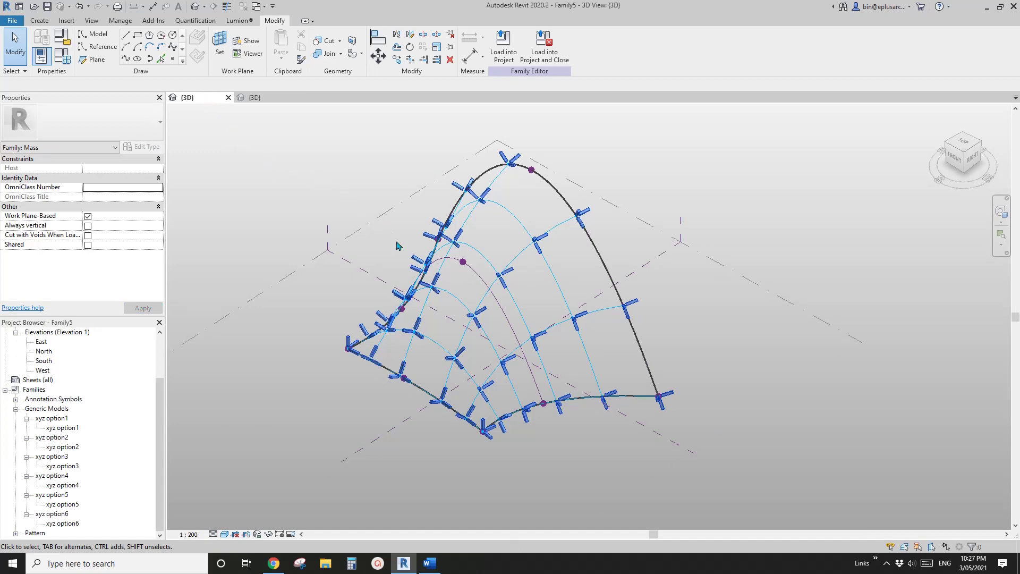
Step: Examine the red, green and blue axes of the xyz option1 repeater from both sides of the divided surface
scroll(468, 287, up, 2)
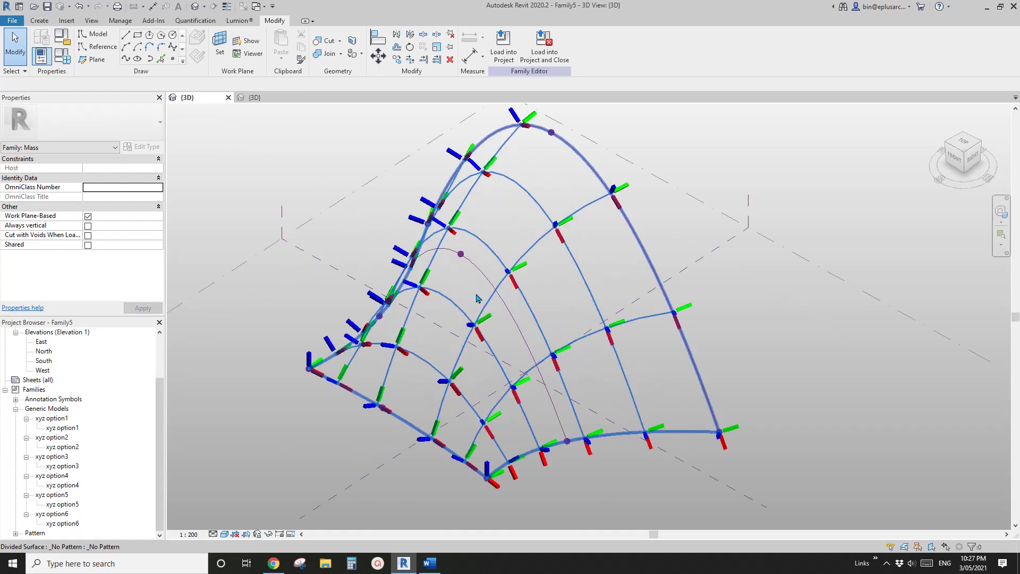
click(487, 324)
shift+middle_drag(486, 324, 598, 352)
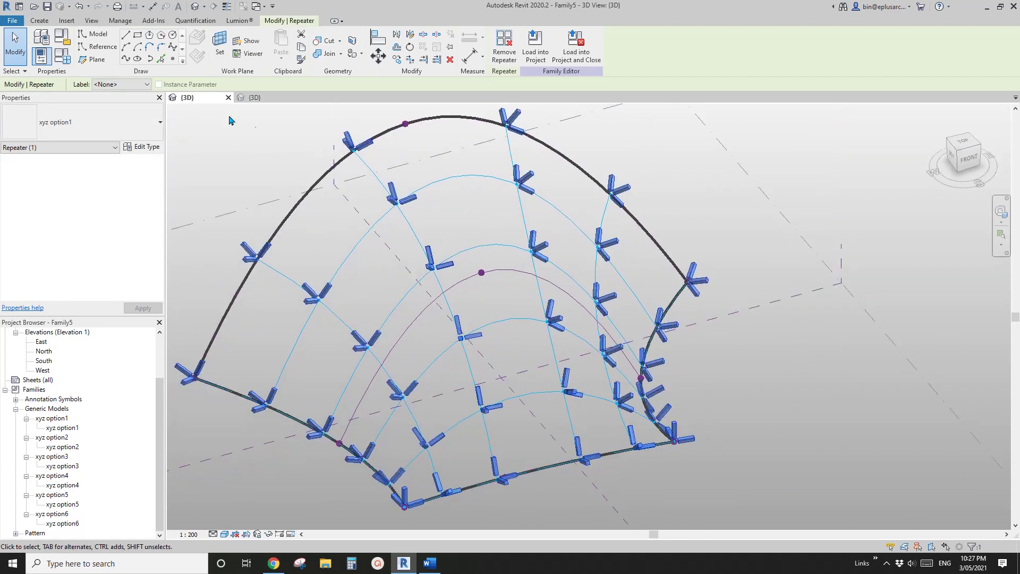
click(102, 123)
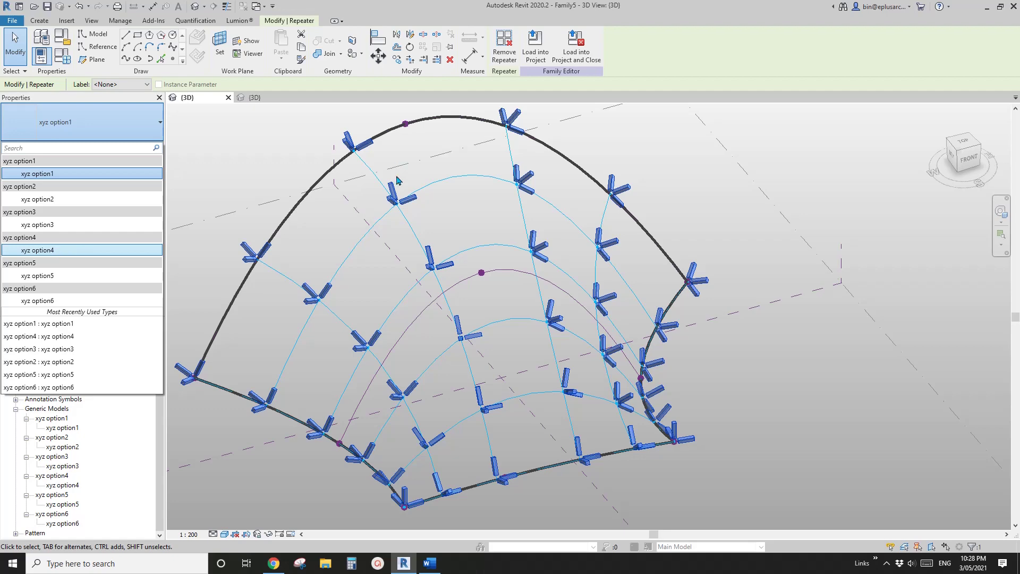
shift+middle_drag(399, 192, 460, 304)
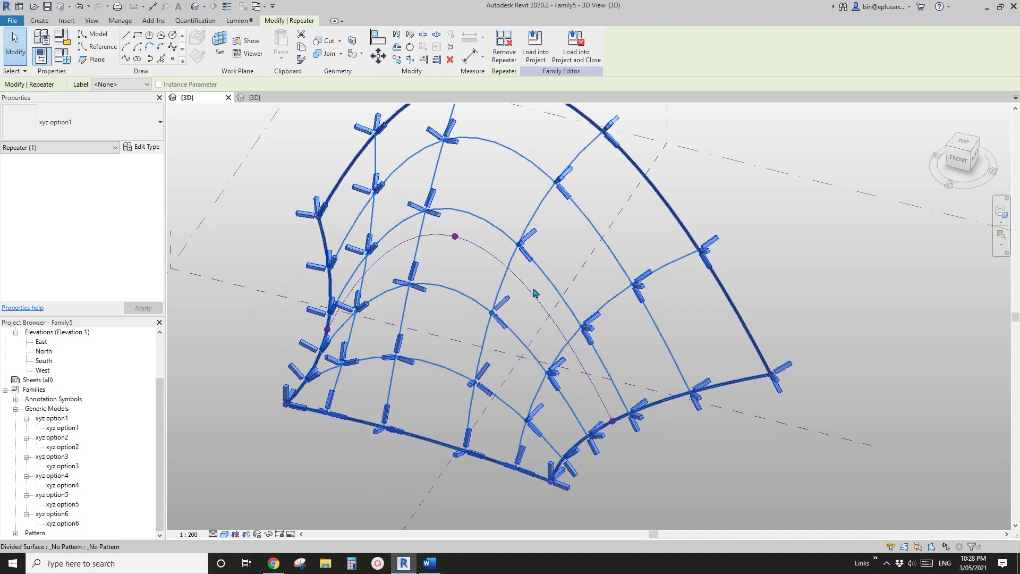
middle_drag(534, 293, 532, 317)
click(554, 325)
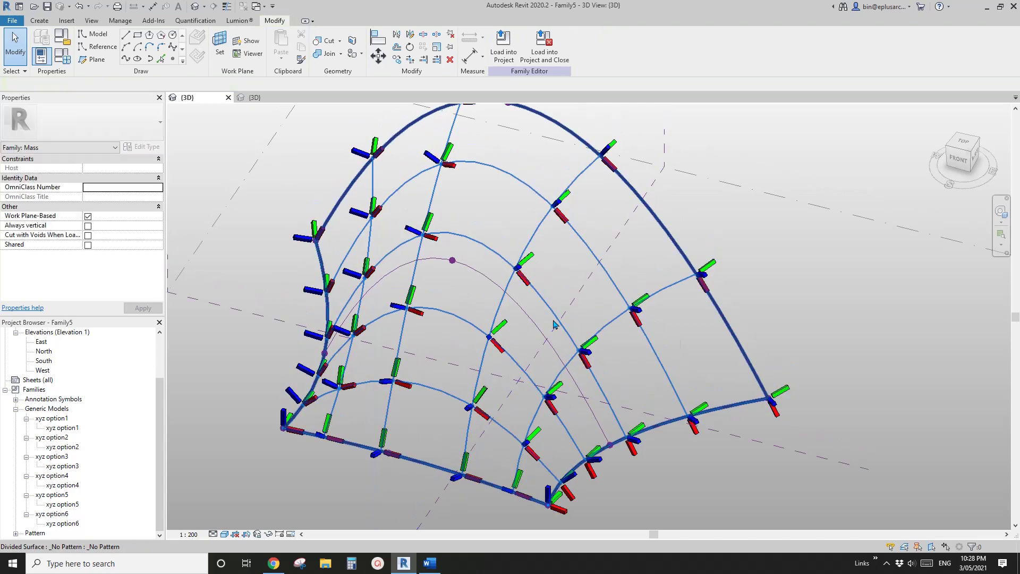
middle_drag(556, 329, 564, 335)
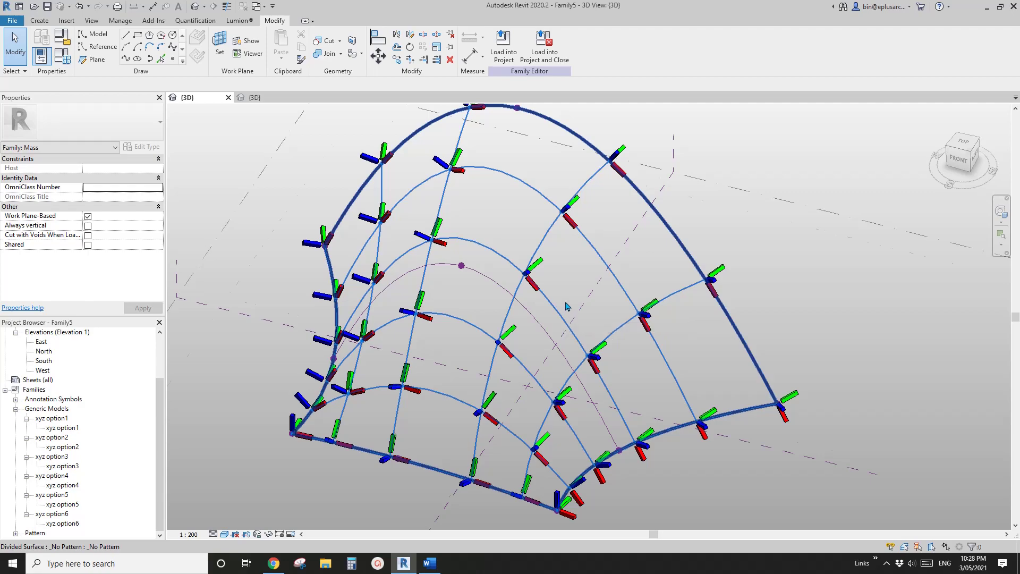
Step: Inspect the axes at individual surface nodes up close and review the component types available for the repeater
scroll(566, 306, down, 2)
scroll(515, 328, up, 5)
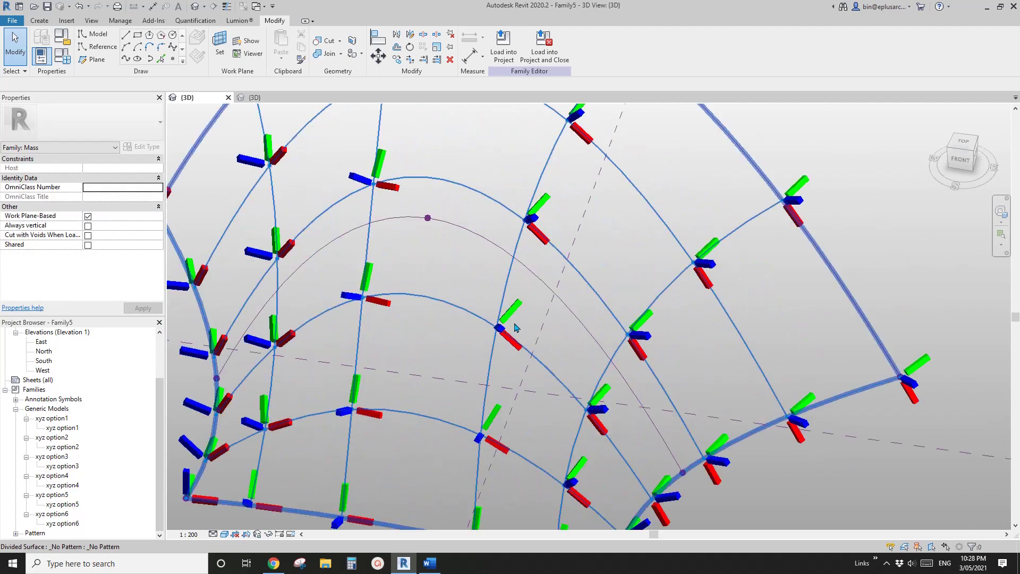
click(514, 328)
scroll(514, 328, down, 3)
click(103, 114)
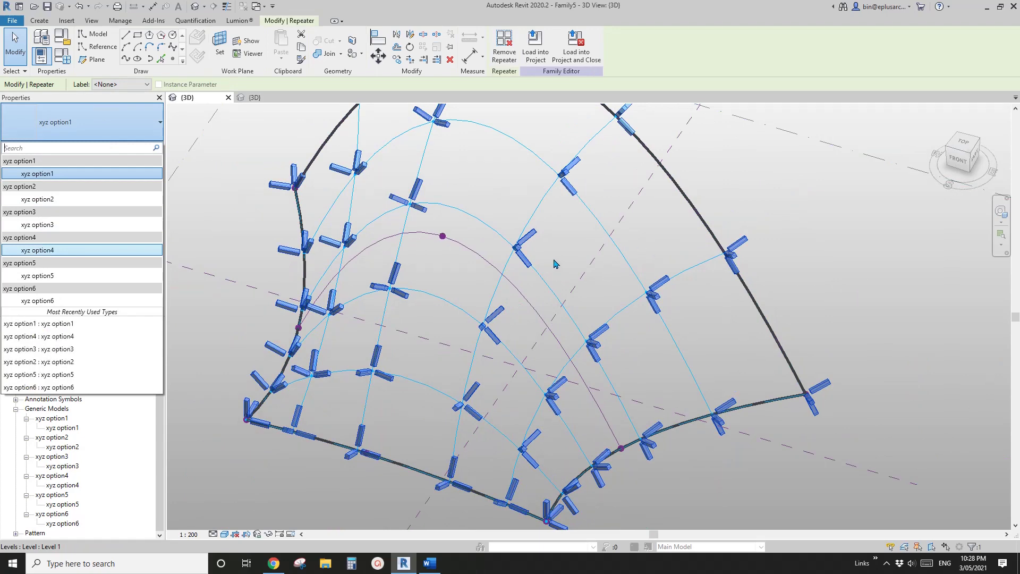
scroll(480, 296, down, 2)
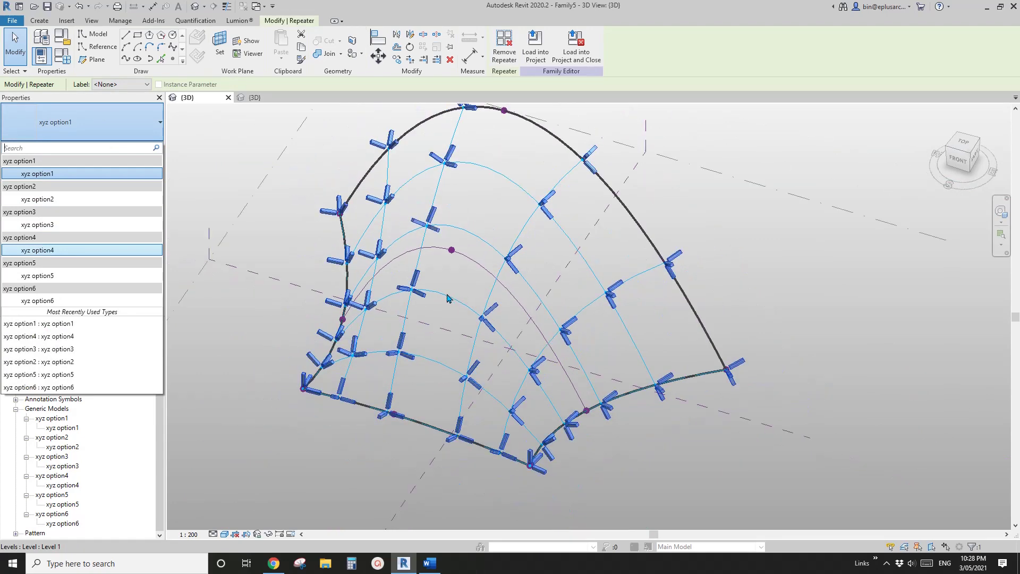
shift+middle_drag(447, 299, 396, 263)
click(106, 121)
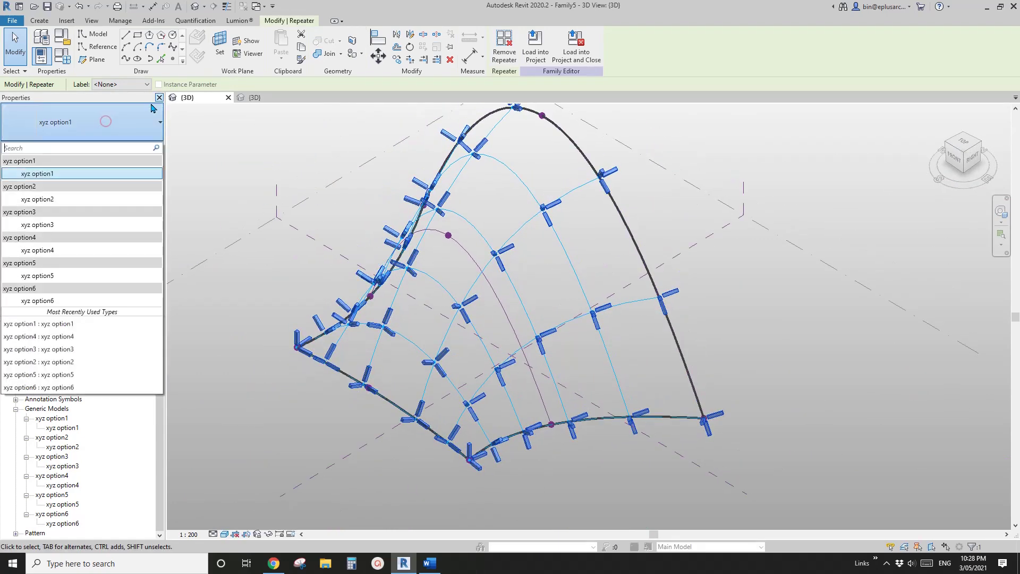
Step: Check the Orients to choices of the adaptive point in the xyz option1 family again, including the Global settings
click(272, 99)
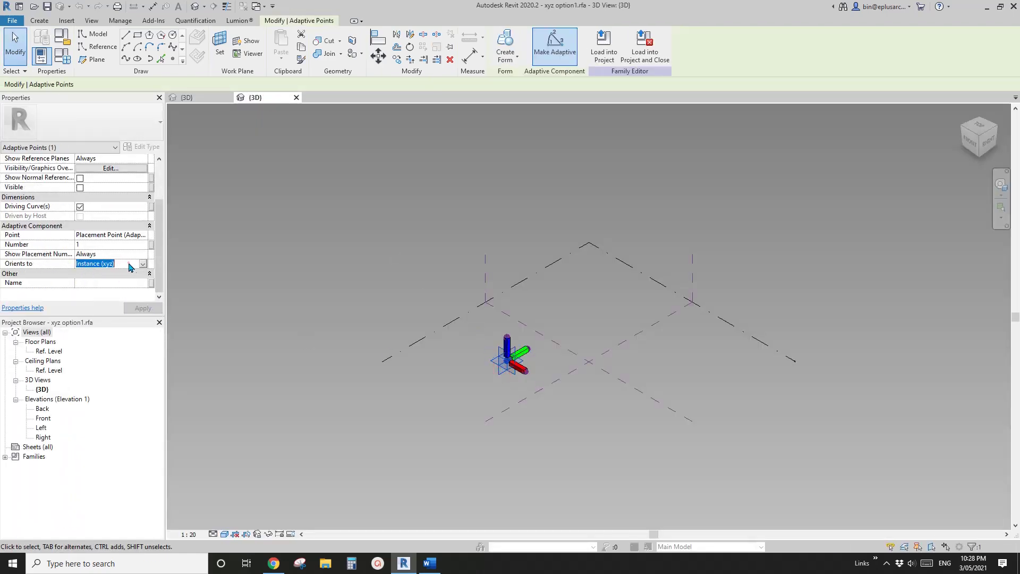
click(142, 264)
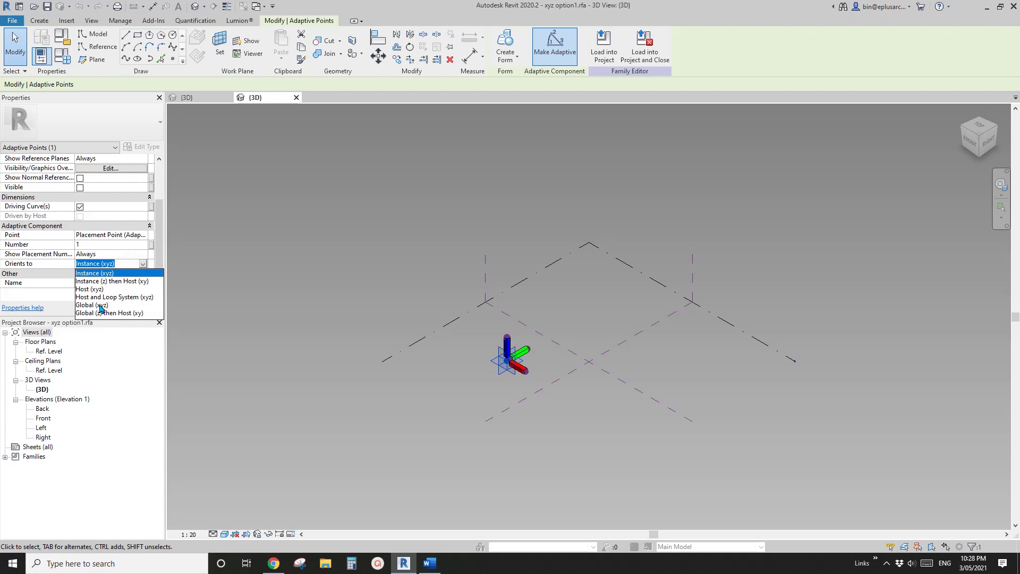
click(420, 198)
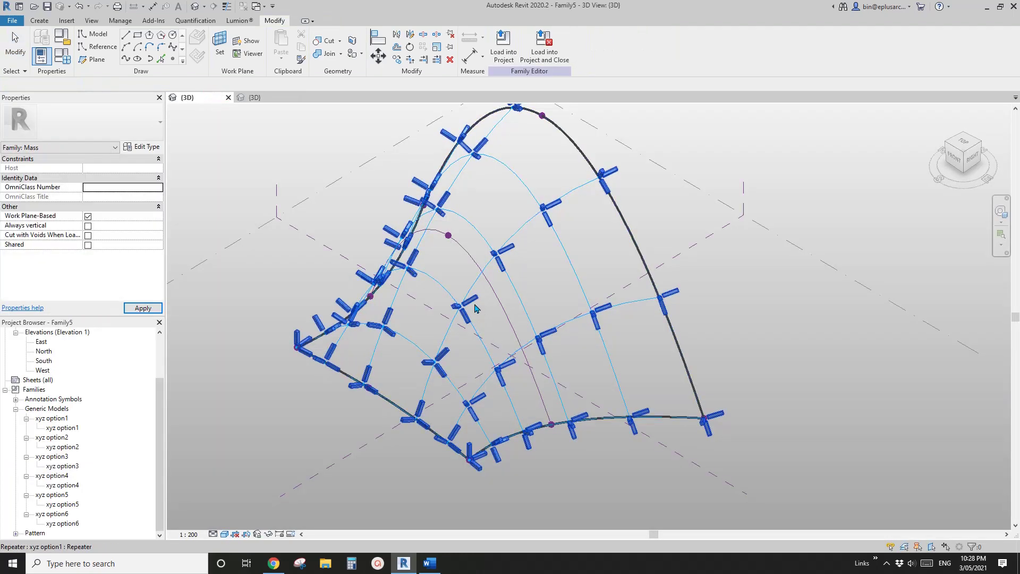
Step: Change the Family5 repeater's component type to xyz option5 and inspect its axes from the other side of the surface
click(475, 308)
click(121, 125)
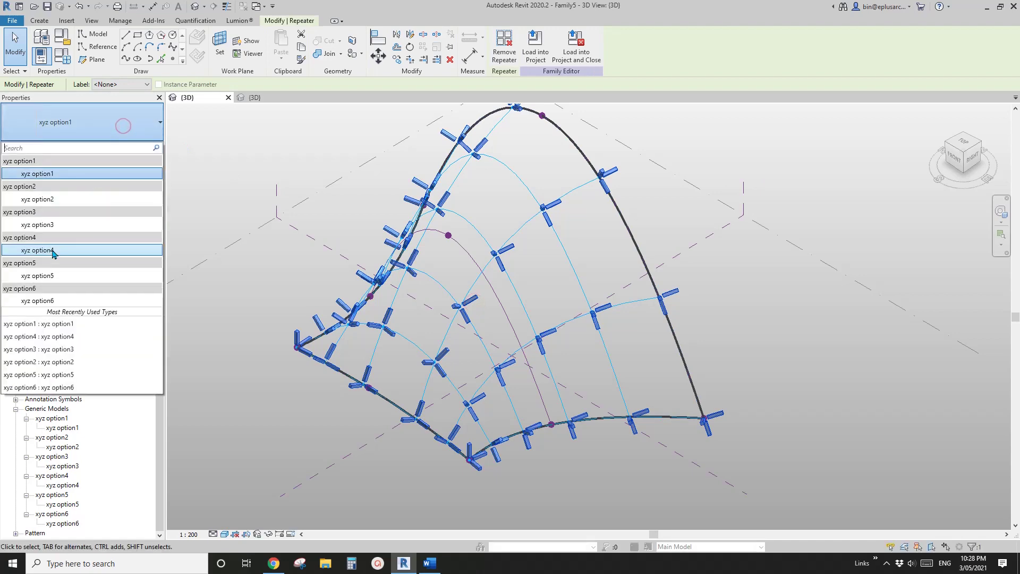
click(79, 277)
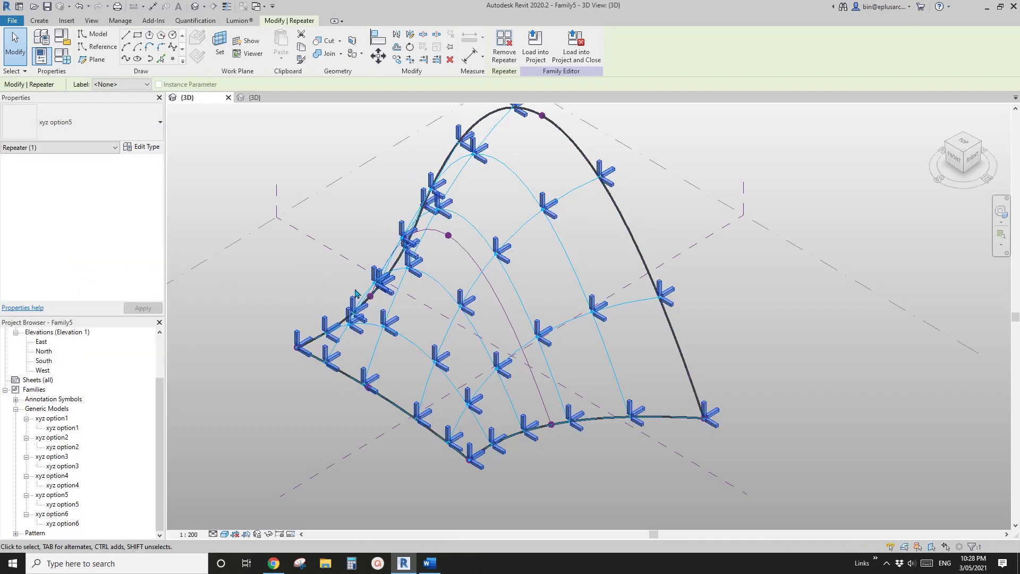
key(Escape)
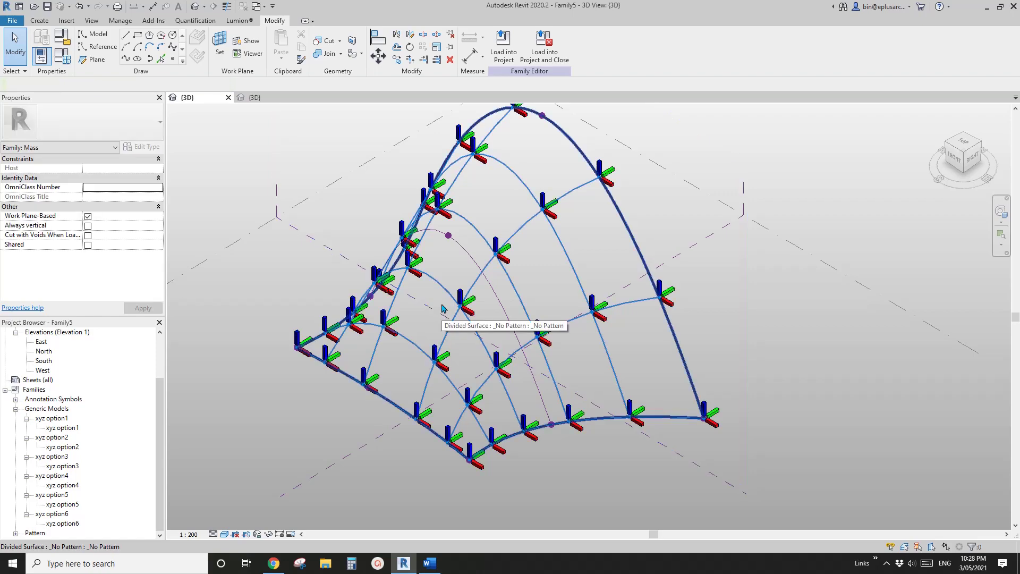
shift+middle_drag(442, 308, 763, 326)
click(486, 238)
key(Escape)
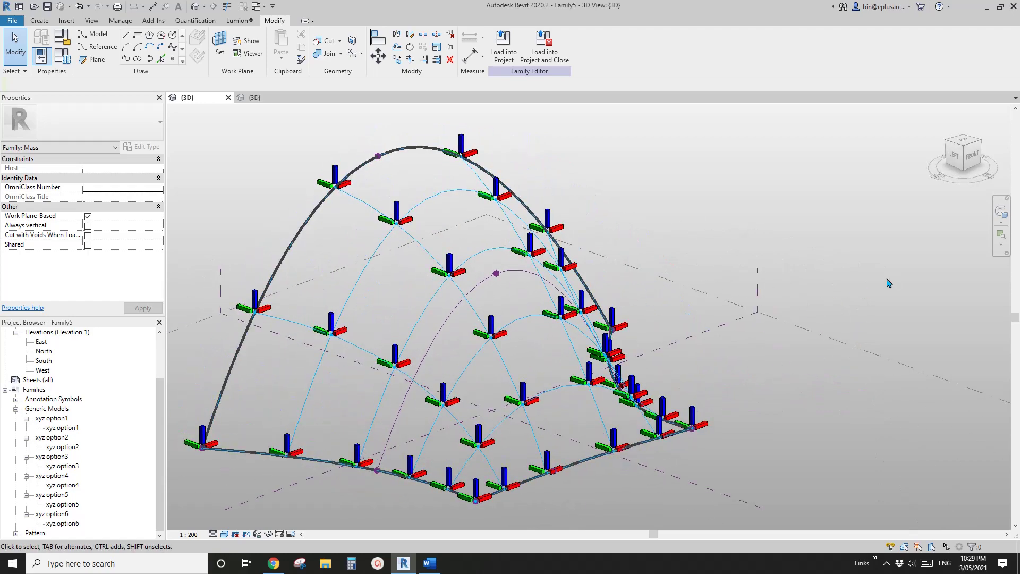
Step: Examine the xyz option5 repeater's axes around the divided surface and up close at individual nodes
mouse_move(893, 274)
shift+middle_down()
mouse_move(731, 314)
mouse_move(572, 305)
mouse_move(550, 229)
mouse_move(629, 262)
mouse_move(656, 256)
shift+middle_up()
click(548, 220)
scroll(540, 244, up, 3)
click(542, 243)
click(519, 250)
scroll(518, 250, down, 2)
shift+middle_drag(519, 250, 673, 245)
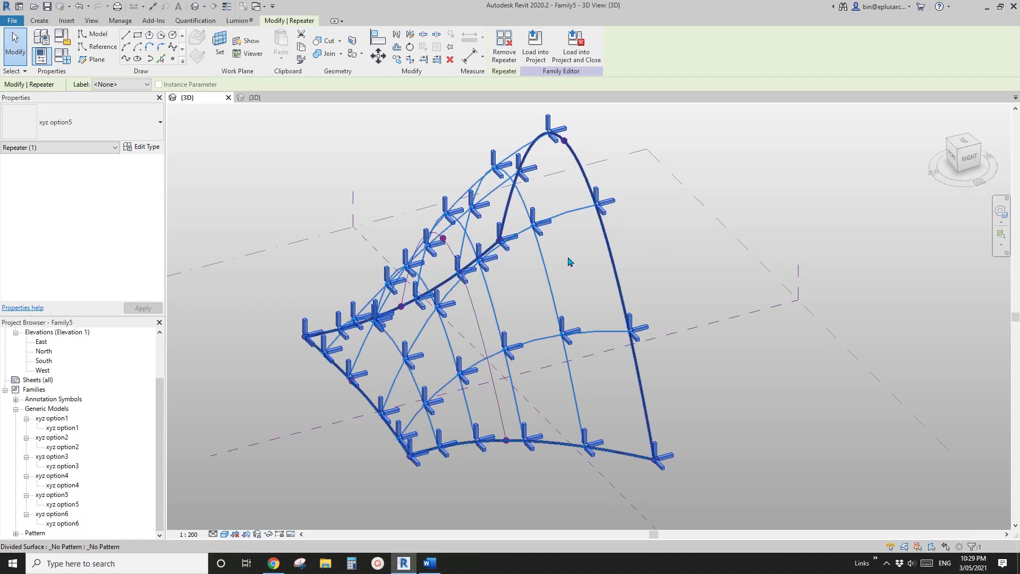
scroll(772, 238, down, 1)
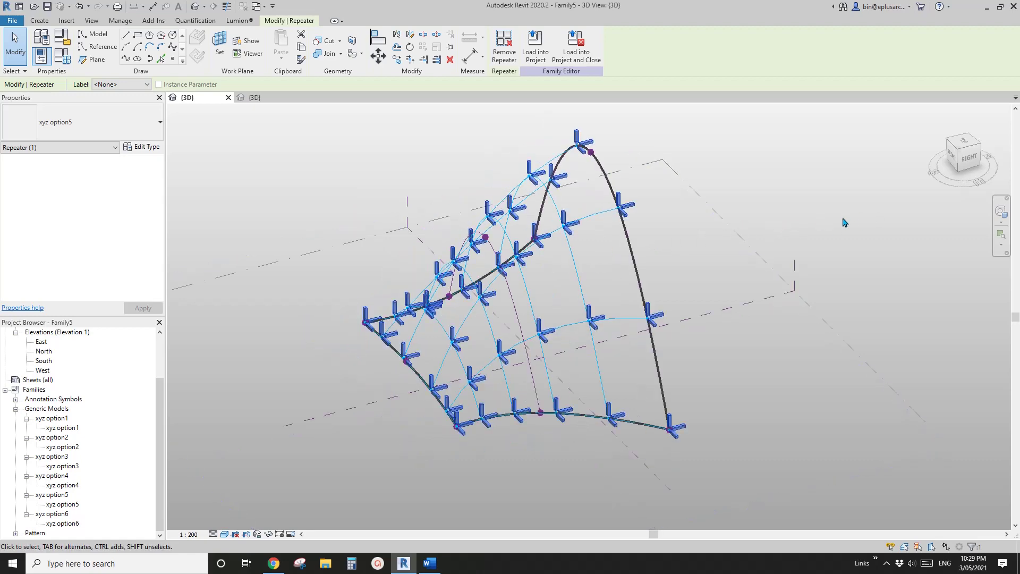
shift+middle_drag(530, 245, 602, 240)
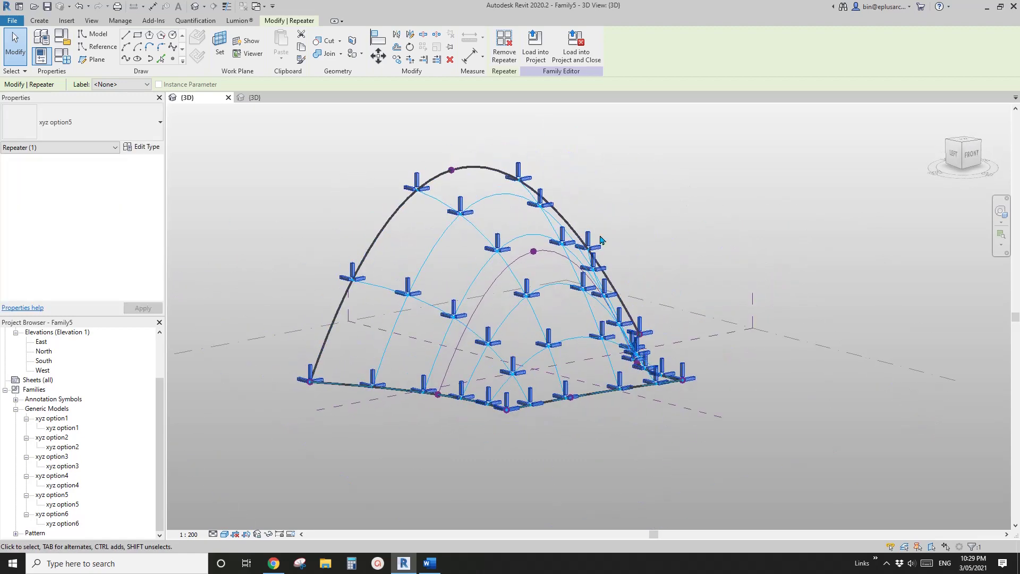
Step: Lower the middle reference point of the surface's tall arched edge to an offset of about 10254
key(Escape)
shift+middle_drag(652, 190, 628, 335)
click(635, 221)
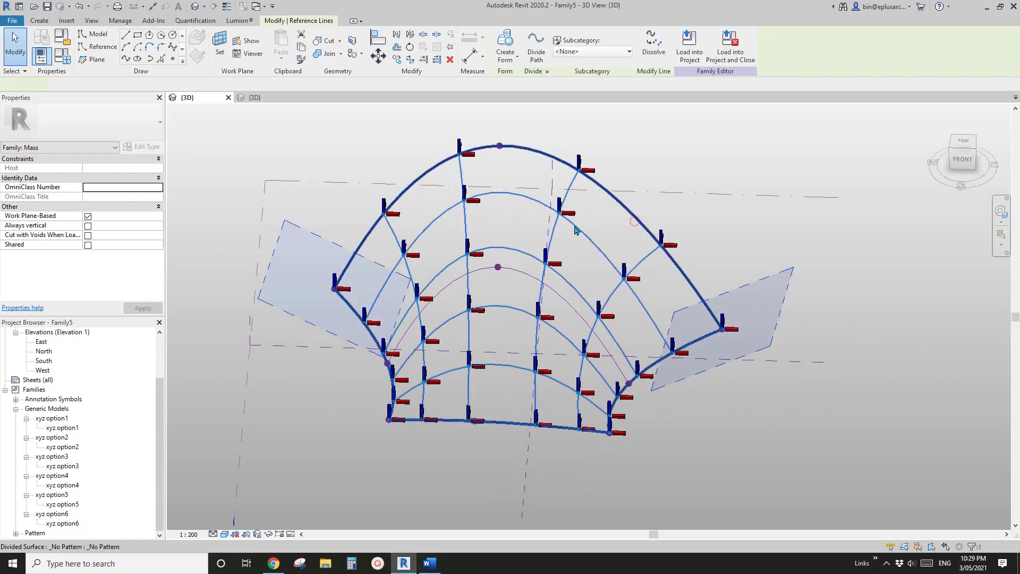
click(597, 239)
shift+middle_drag(533, 192, 446, 257)
key(Escape)
shift+middle_drag(588, 189, 598, 151)
key(Escape)
click(597, 173)
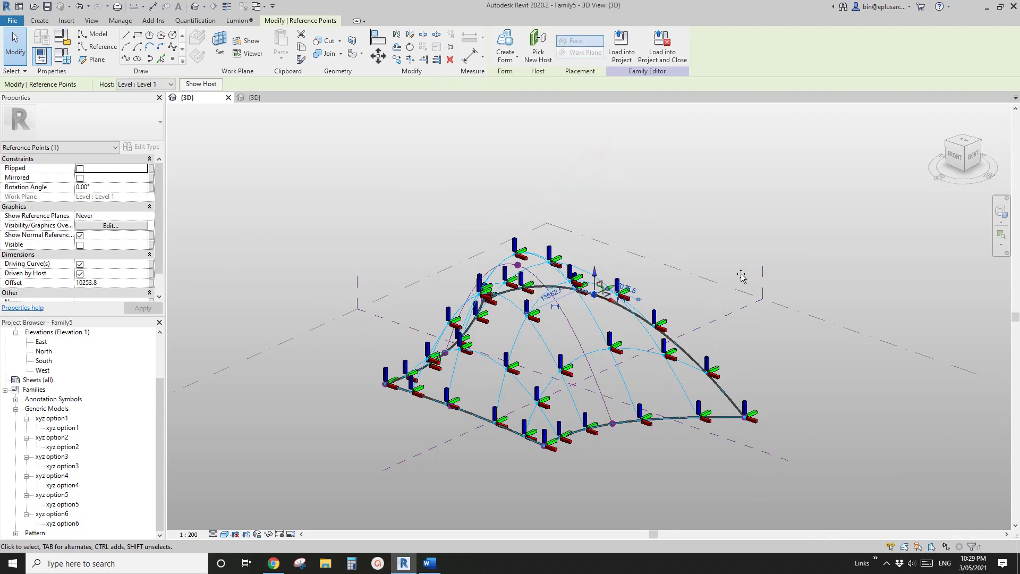
key(Escape)
Step: Inspect the xyz option5 axes on the flattened surface and change the repeater's component type to xyz option6
shift+middle_drag(652, 327, 765, 327)
scroll(690, 339, down, 1)
middle_drag(815, 212, 721, 252)
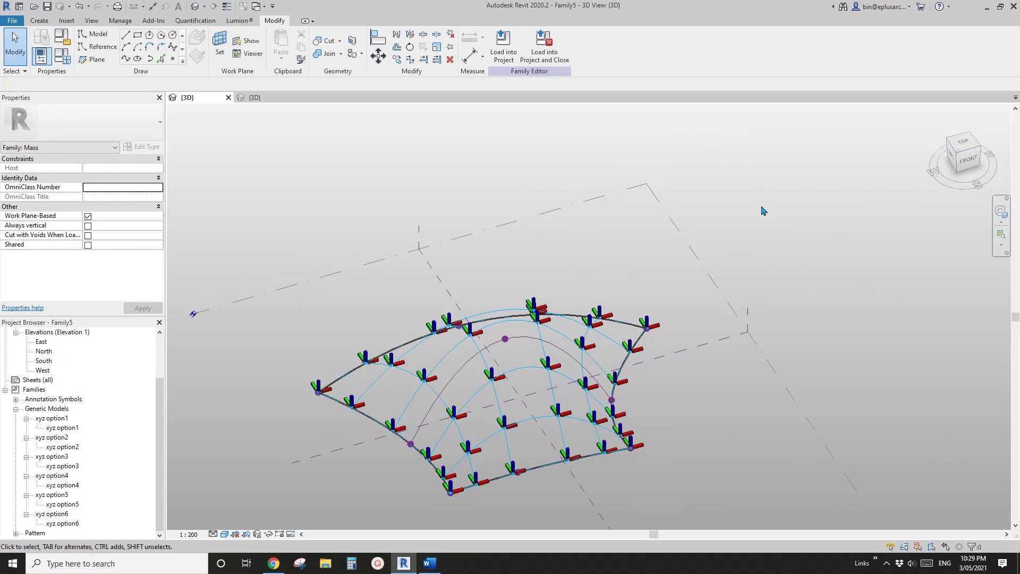
shift+middle_drag(622, 293, 617, 247)
scroll(583, 282, up, 1)
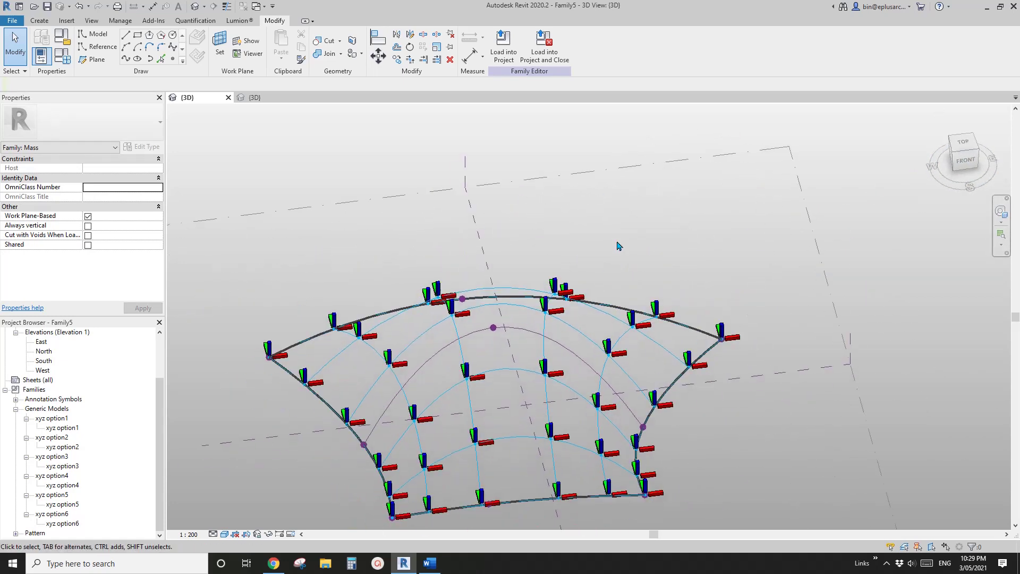
click(562, 316)
scroll(562, 316, down, 1)
middle_drag(562, 315, 590, 307)
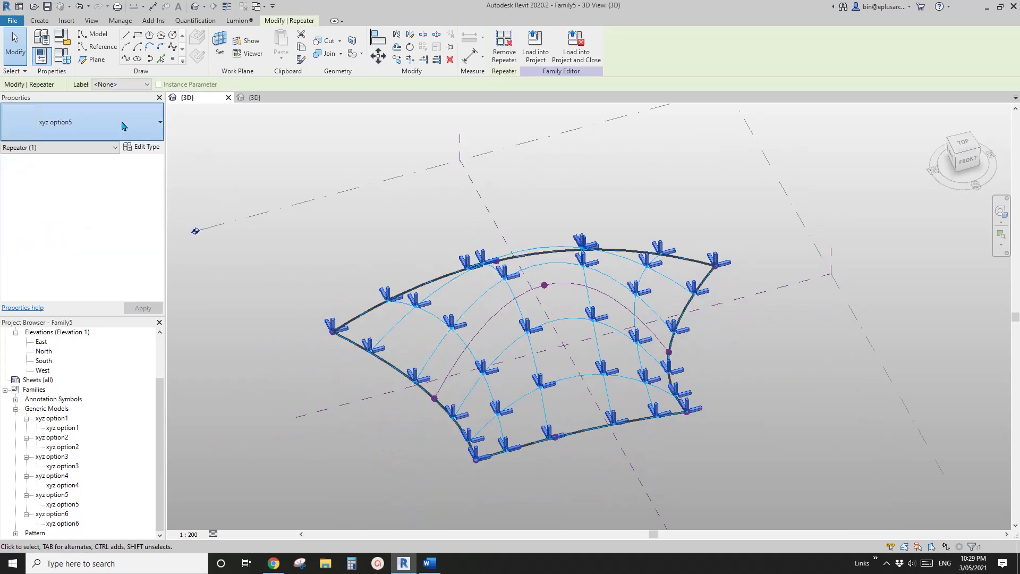
click(122, 122)
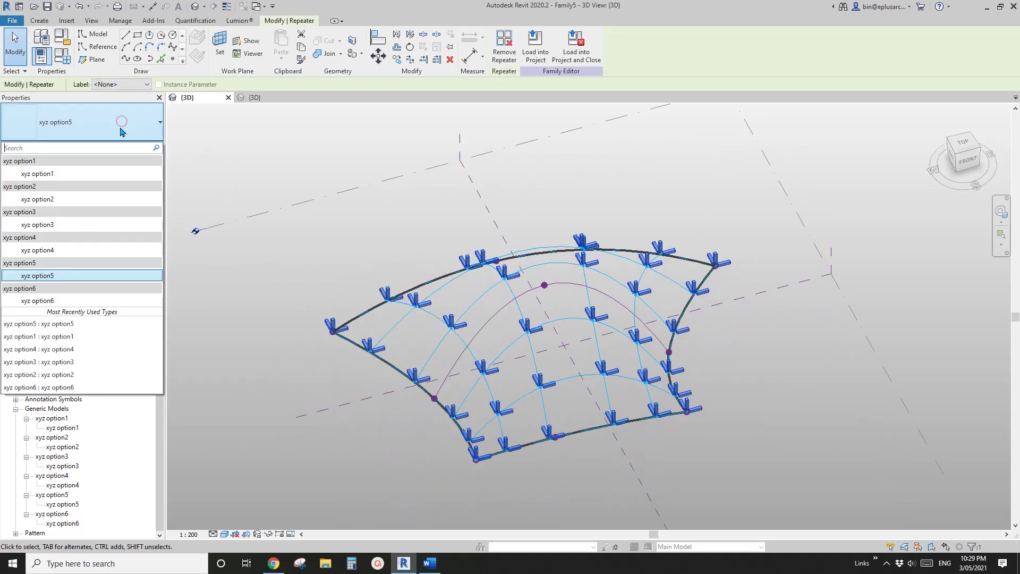
click(66, 301)
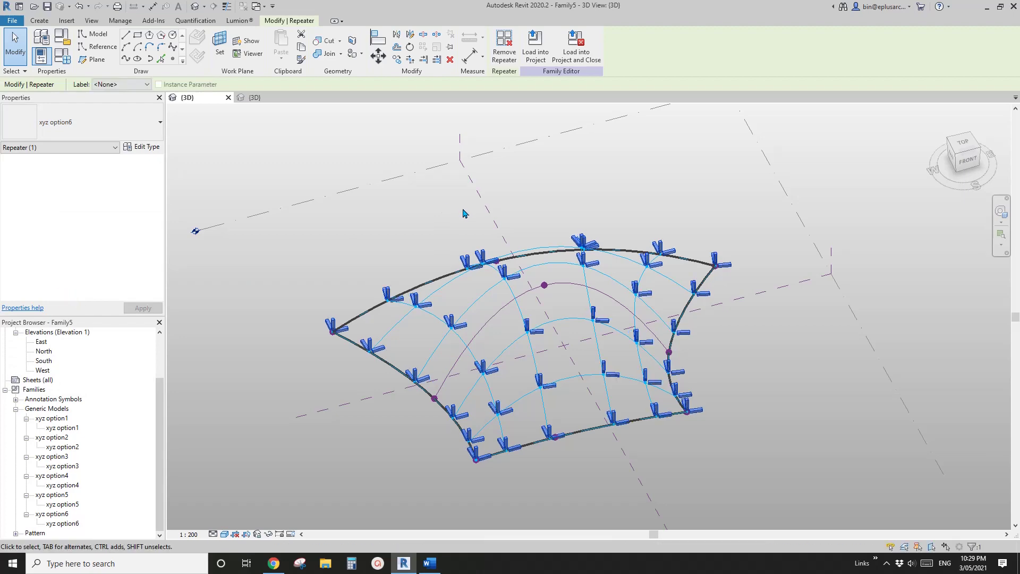
Step: Move the corner reference point at one end of the flattened arched edge outward to stretch the surface
shift+middle_drag(573, 332, 528, 312)
scroll(587, 360, up, 2)
scroll(384, 265, down, 3)
shift+middle_drag(654, 240, 538, 234)
key(Escape)
click(545, 219)
key(Escape)
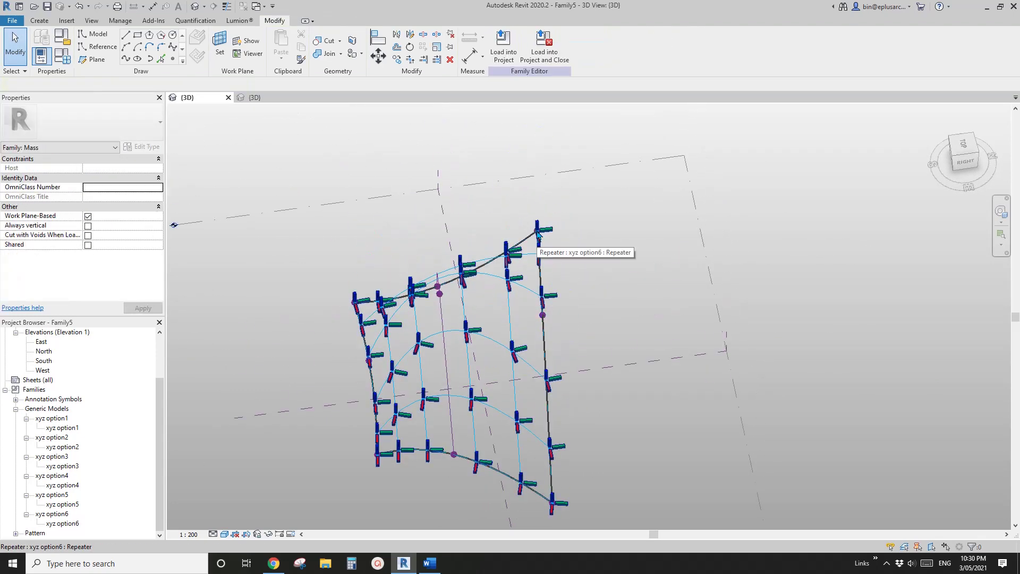
click(553, 239)
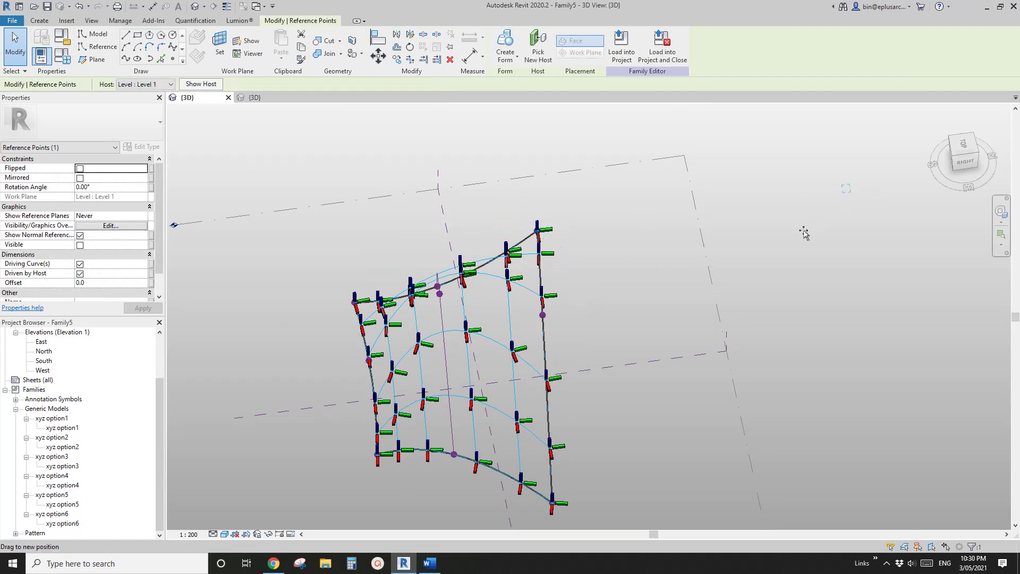
shift+middle_drag(719, 251, 590, 212)
scroll(818, 272, down, 1)
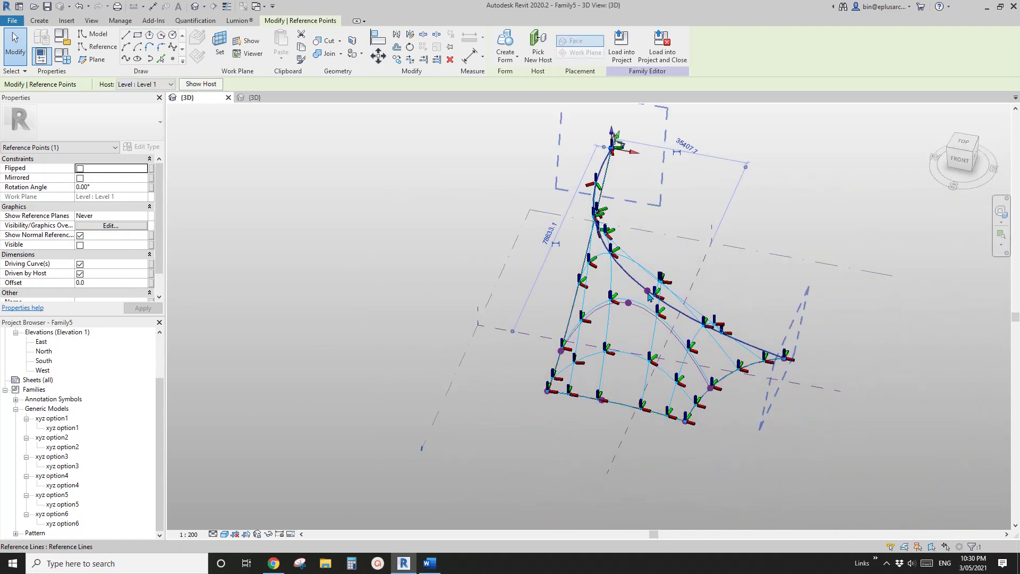
Step: Raise the middle reference point of the flattened edge arch to make the surface more strongly curved
shift+middle_drag(656, 280, 584, 172)
scroll(648, 239, up, 1)
shift+middle_drag(648, 239, 617, 234)
shift+middle_drag(643, 271, 652, 236)
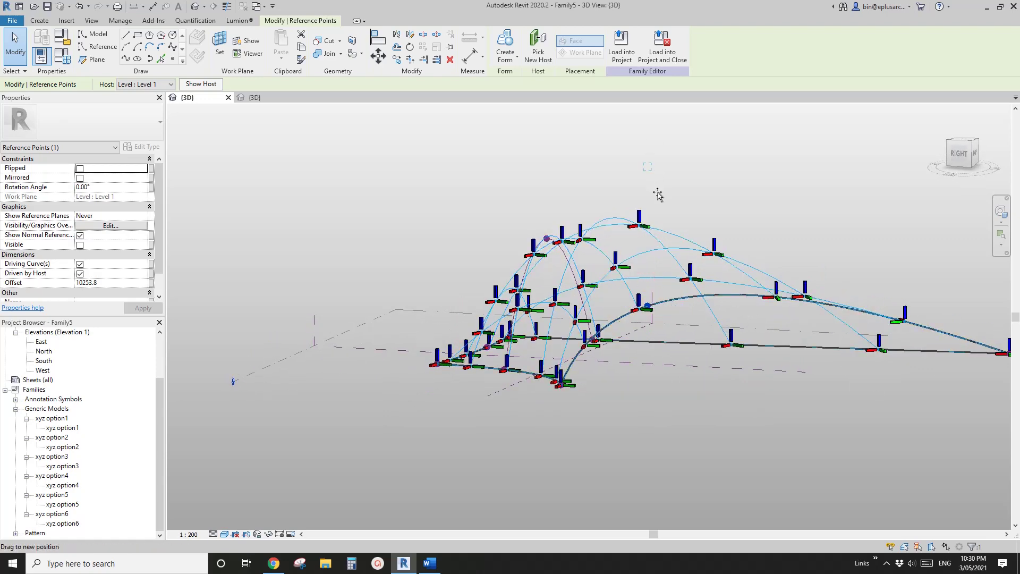
shift+middle_drag(657, 192, 744, 228)
shift+middle_drag(682, 190, 889, 205)
click(694, 185)
shift+middle_drag(711, 205, 632, 172)
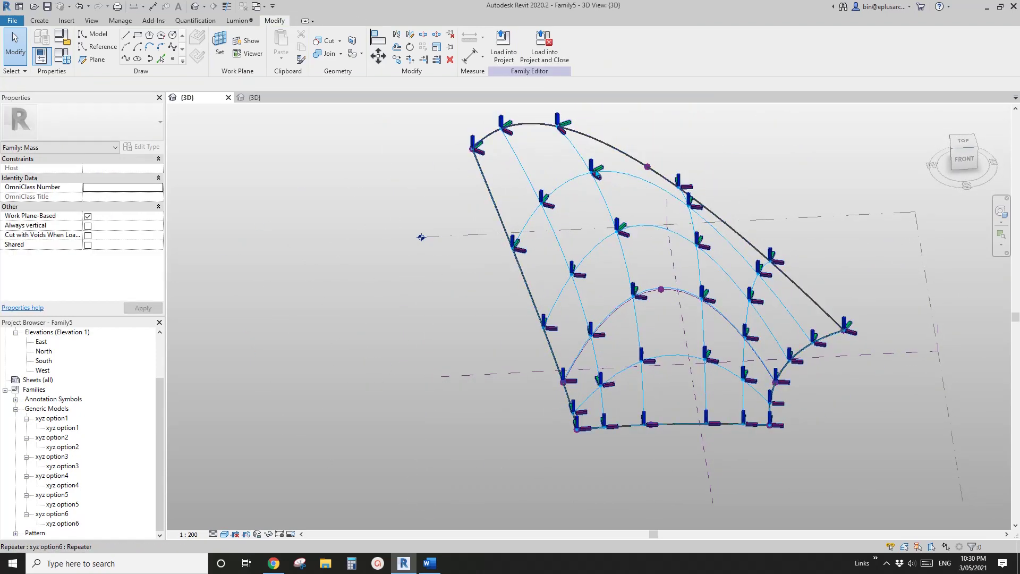
Step: Swap the repeater to xyz option5 to compare axis directions on the reshaped surface and return it to xyz option6
click(600, 175)
click(100, 116)
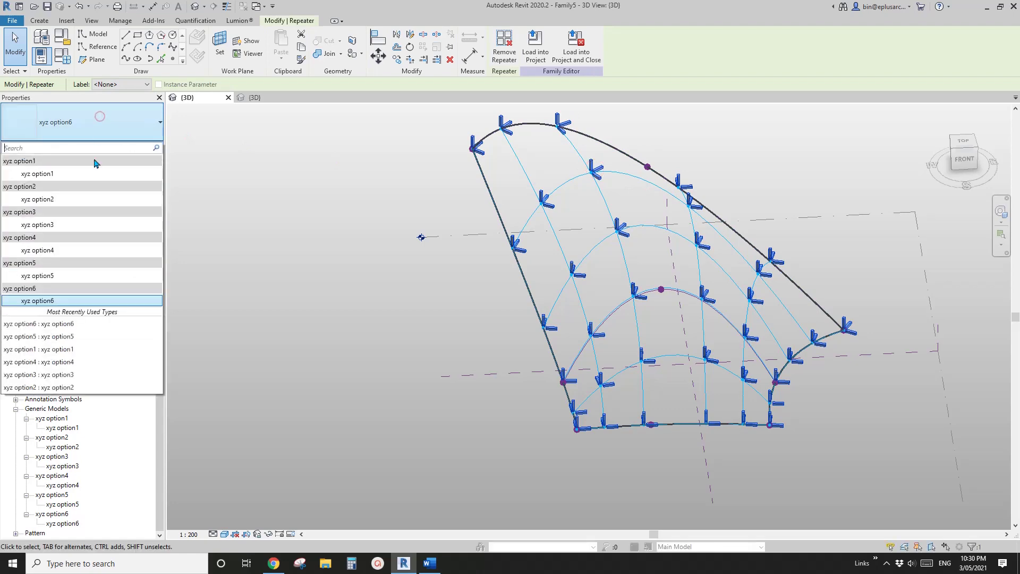
click(66, 275)
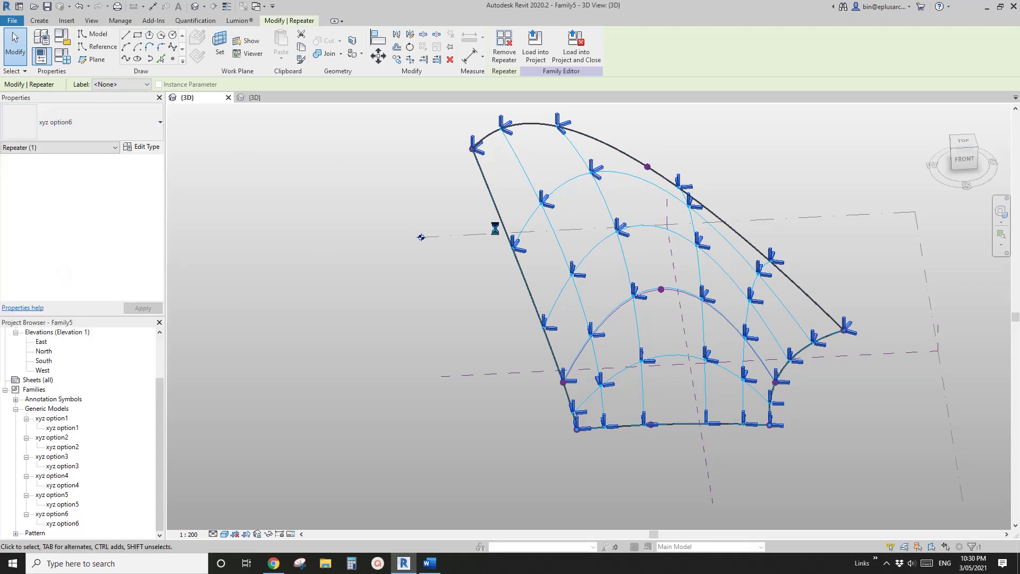
mouse_move(626, 274)
shift+middle_down()
mouse_move(608, 241)
mouse_move(639, 272)
shift+middle_up()
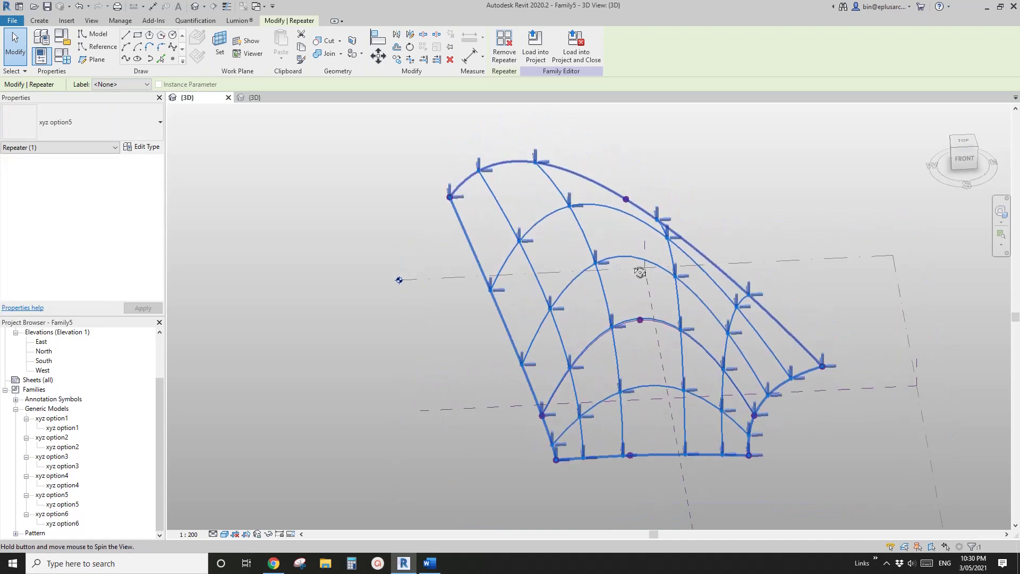
click(101, 125)
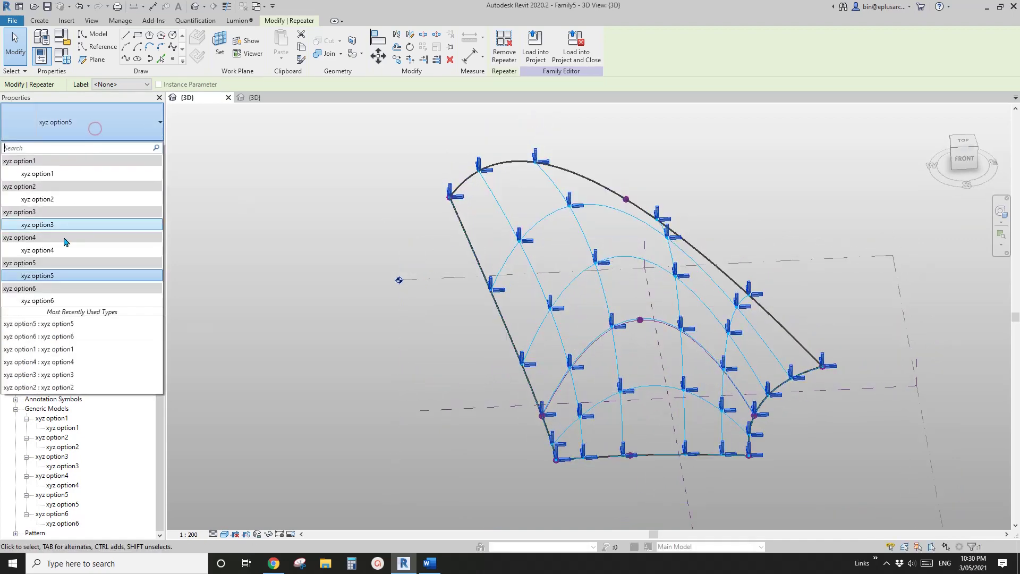
click(67, 301)
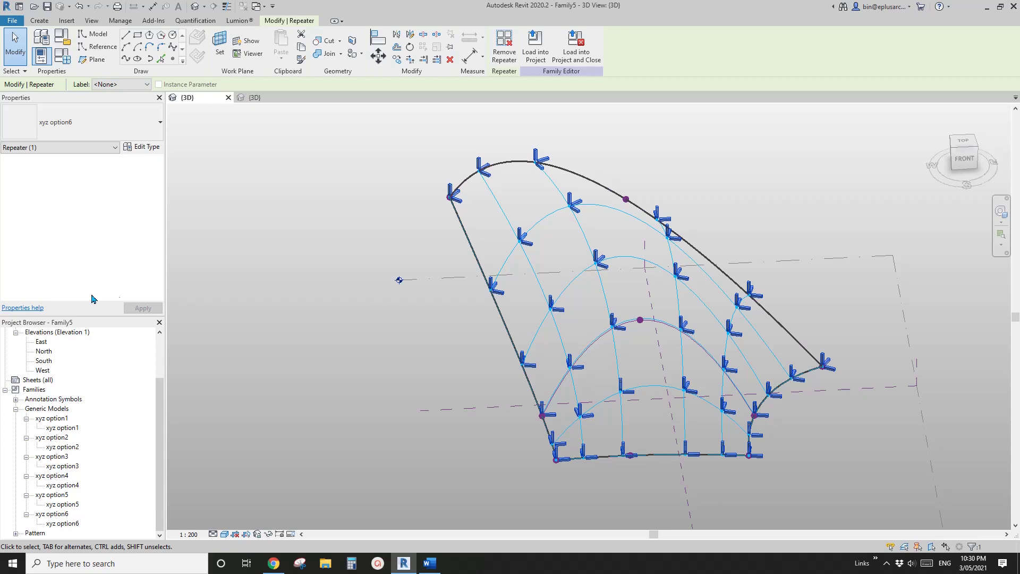
Step: Review the Orients to choices of the adaptive point in the xyz option1 family, including Global (z) then Host (xy)
click(255, 101)
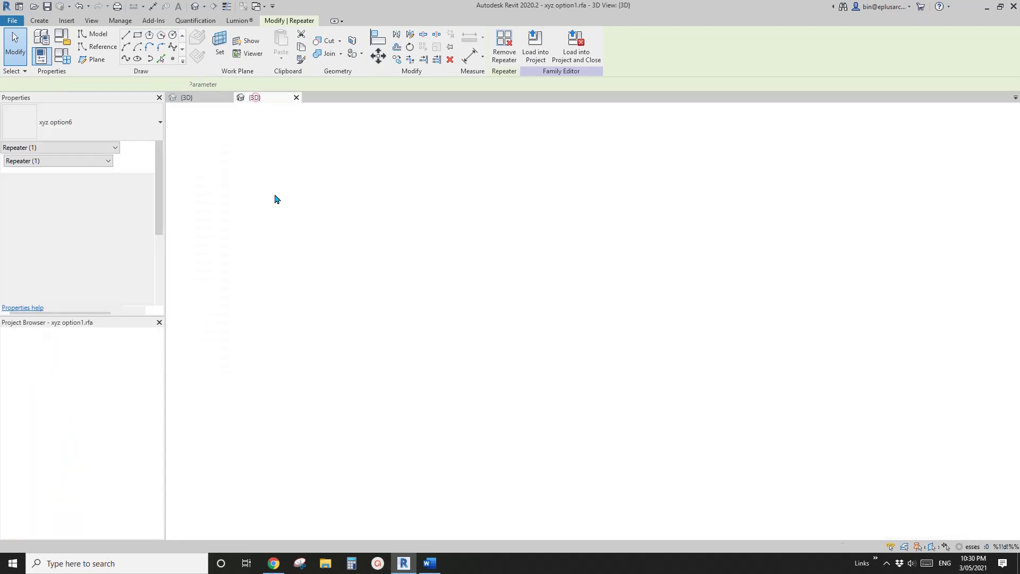
click(505, 374)
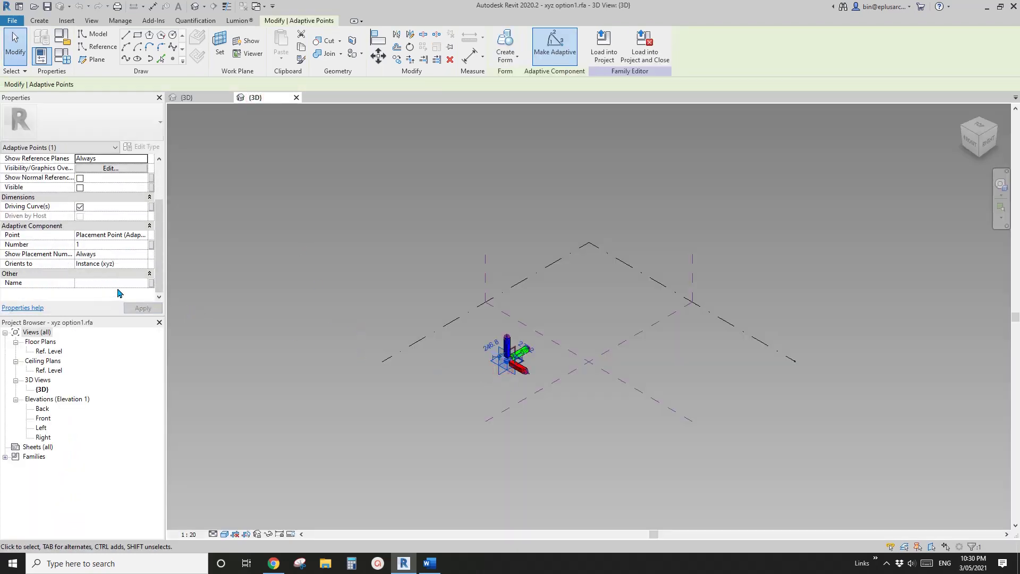
click(142, 264)
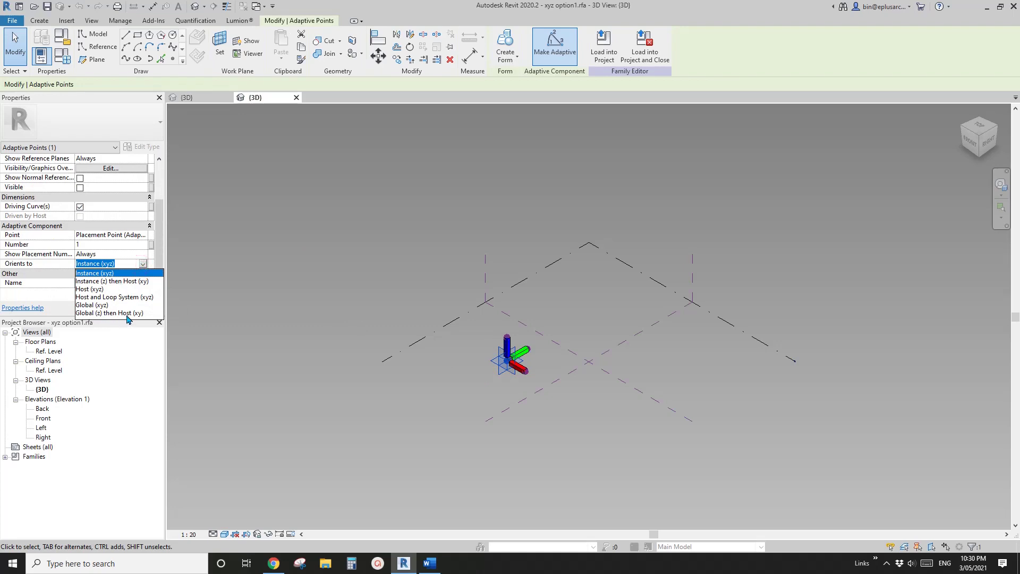
Step: Return to Family5 and examine the xyz option6 repeater's red, green and blue axes on the reshaped surface
click(211, 98)
scroll(622, 234, down, 1)
scroll(613, 267, up, 3)
scroll(614, 270, up, 1)
shift+middle_drag(622, 285, 683, 260)
click(581, 191)
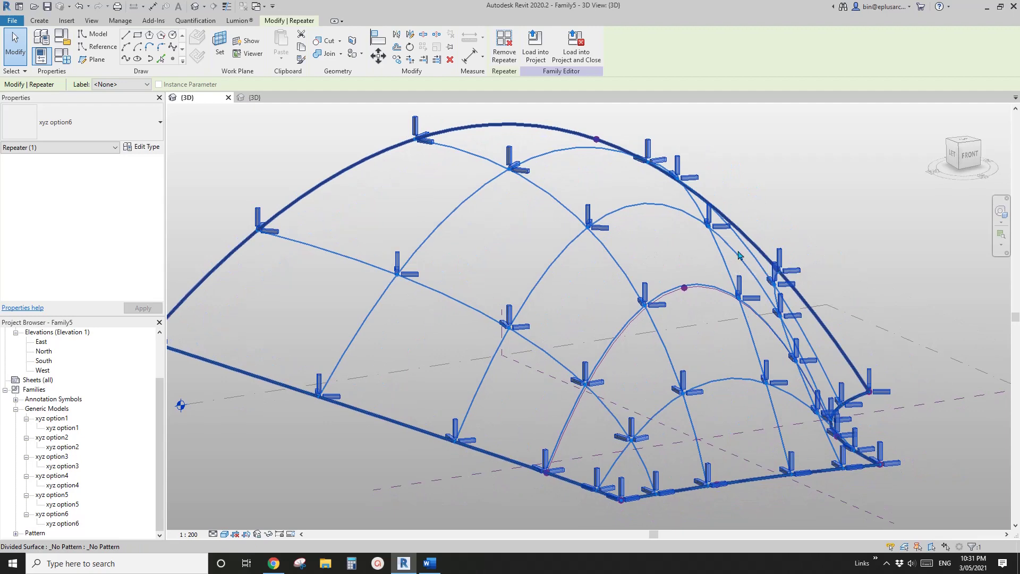
middle_drag(756, 255, 754, 262)
click(724, 200)
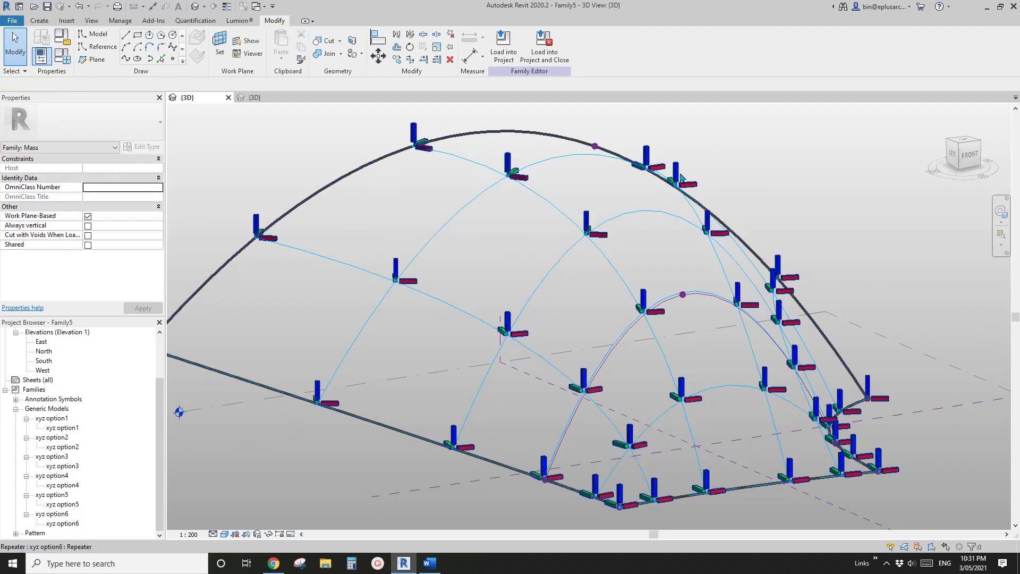
shift+middle_drag(682, 178, 532, 297)
Step: Recheck the adaptive point's Orients to choices in the xyz option1 family and go back to Family5
click(267, 101)
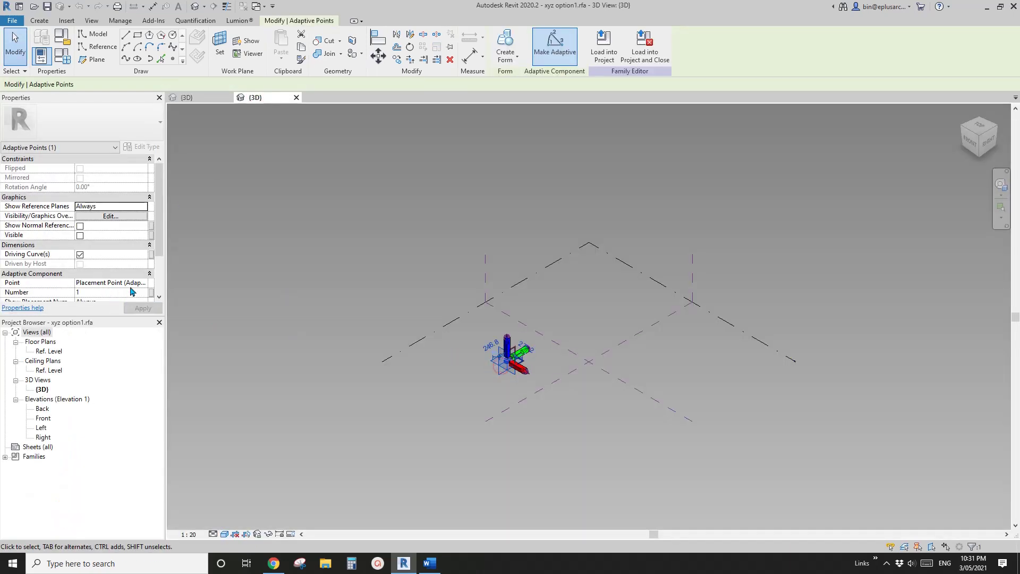
click(160, 280)
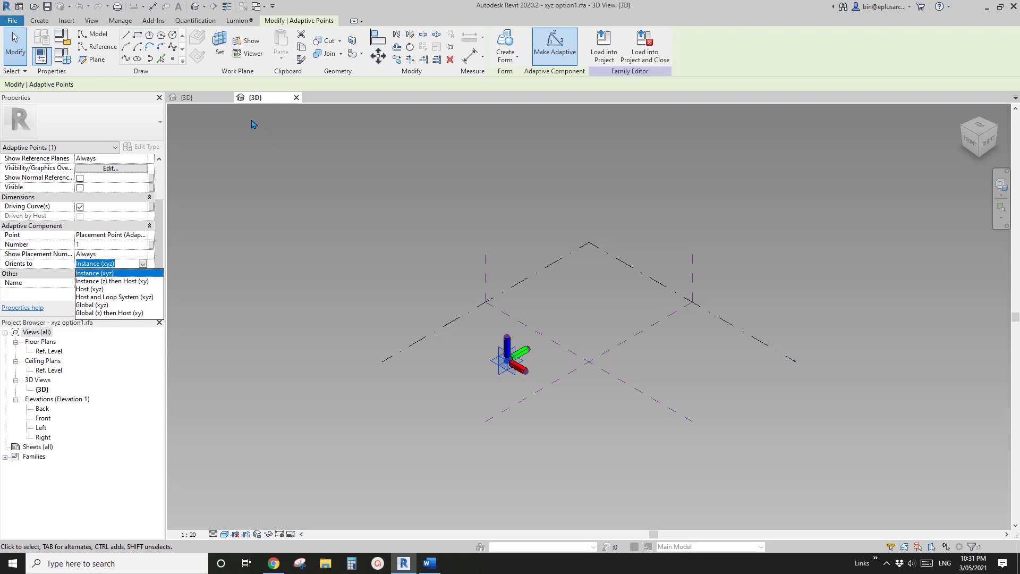
click(222, 98)
Step: Examine from above how the red and green axes of xyz option6 follow the surface's grid lines
shift+middle_drag(659, 367, 638, 433)
click(569, 454)
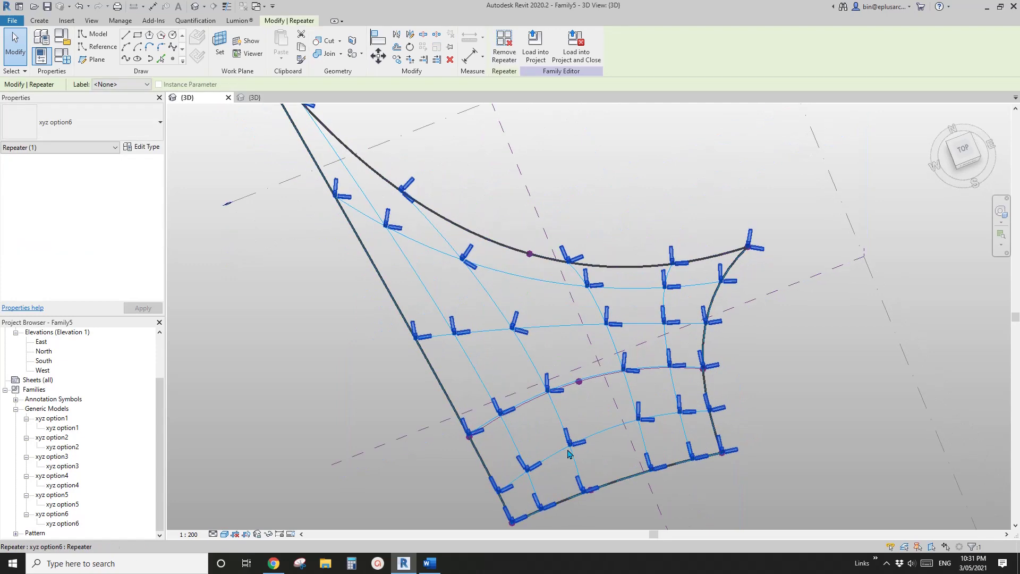
key(Escape)
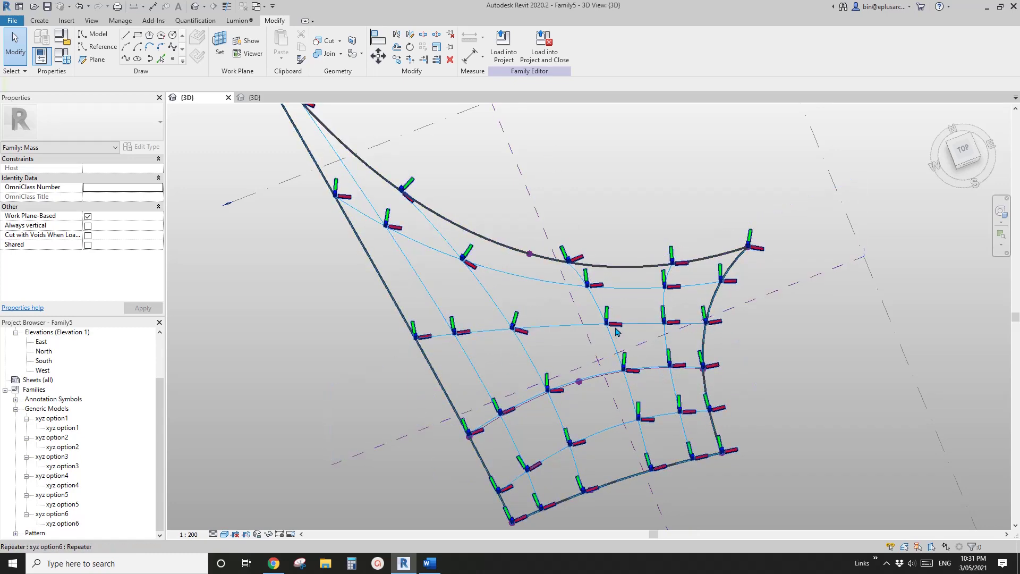
shift+middle_drag(616, 332, 649, 349)
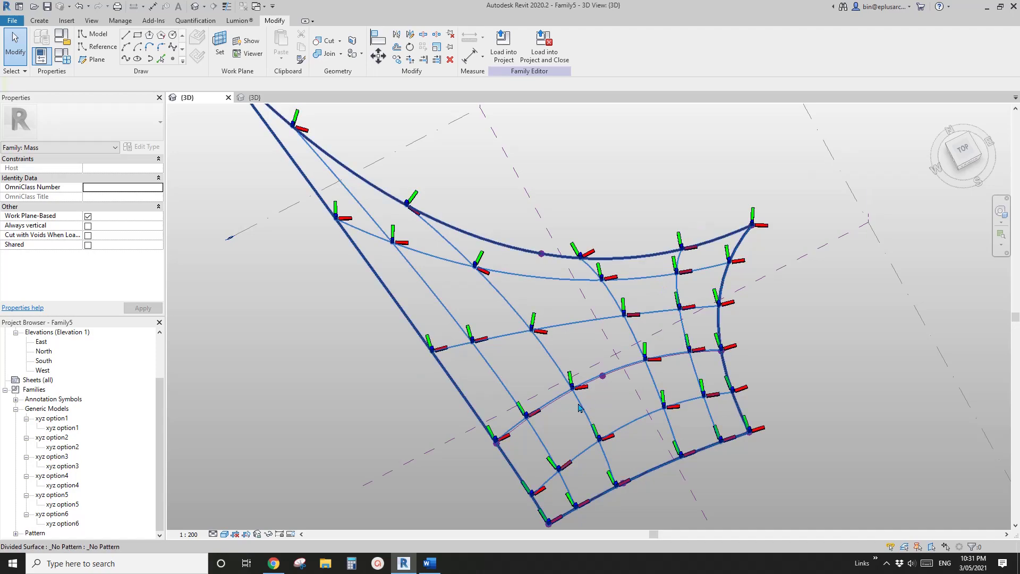
shift+middle_drag(447, 346, 516, 363)
scroll(517, 365, down, 2)
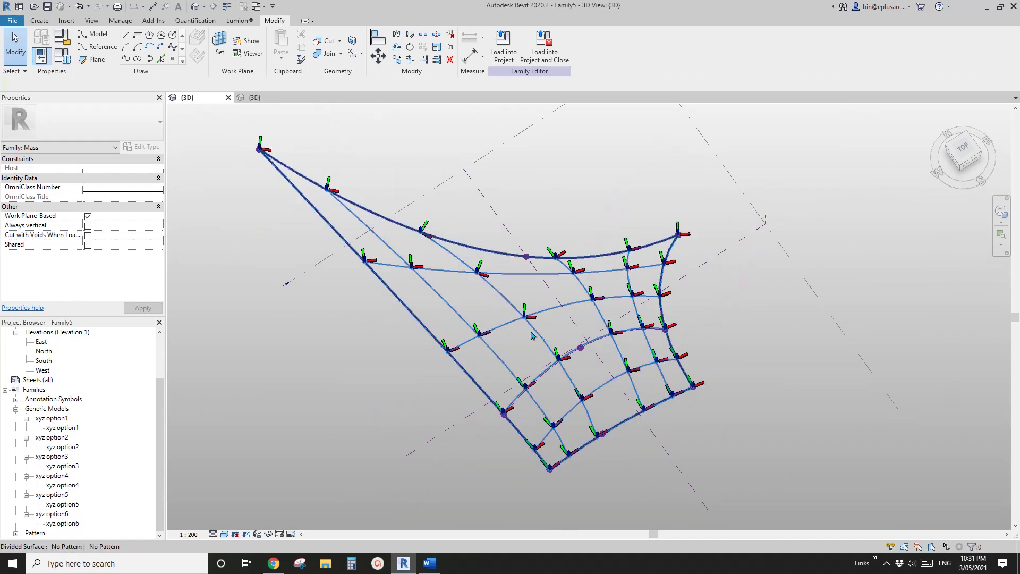
Step: Examine the xyz option6 axes from the back and front of the surface and select the repeater
shift+middle_drag(594, 186, 614, 239)
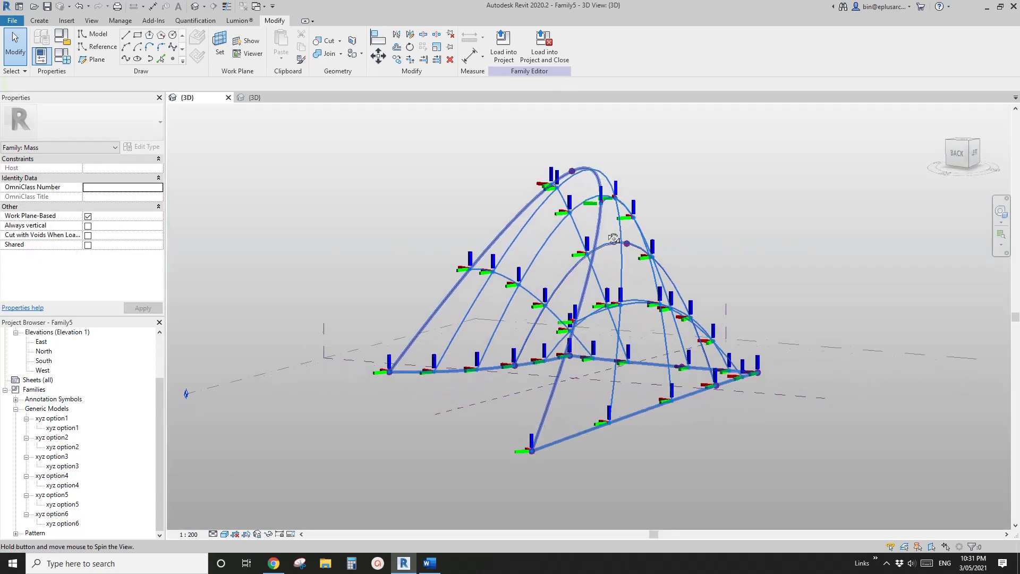
shift+middle_drag(580, 355, 668, 279)
shift+middle_drag(587, 284, 438, 437)
shift+middle_drag(547, 368, 531, 336)
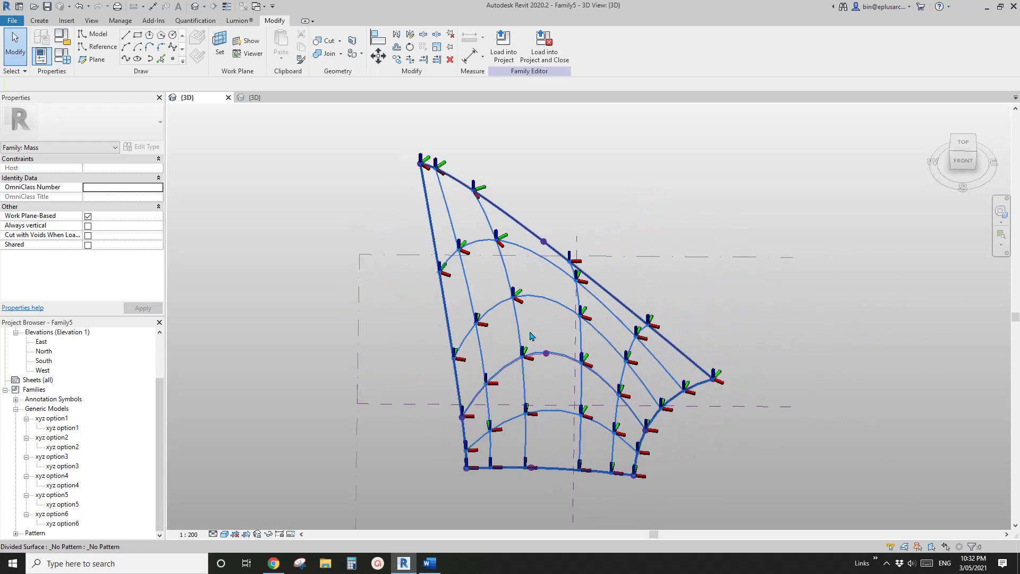
scroll(584, 330, up, 3)
click(586, 303)
scroll(587, 303, down, 2)
middle_drag(609, 358, 572, 297)
click(667, 196)
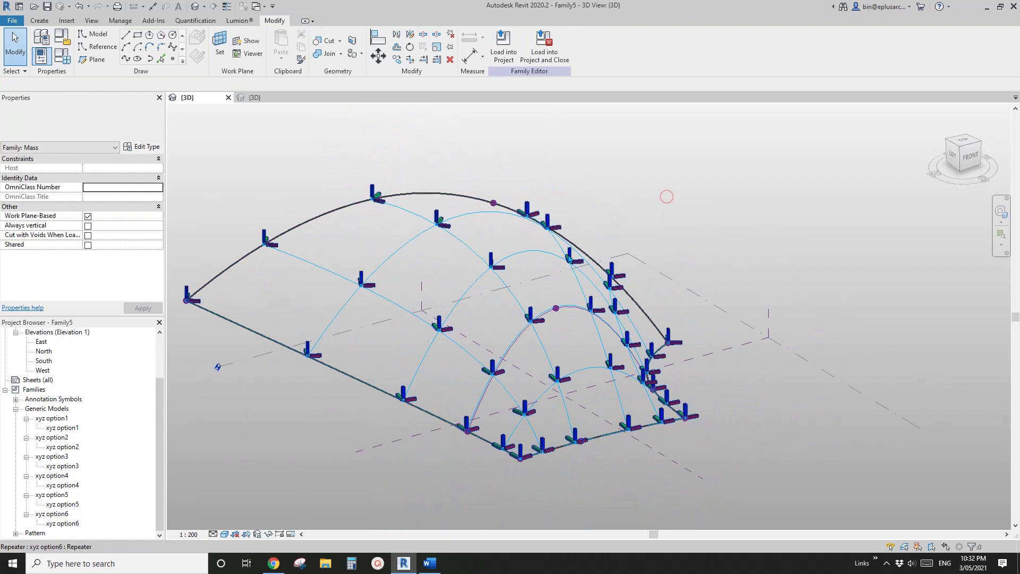
click(571, 259)
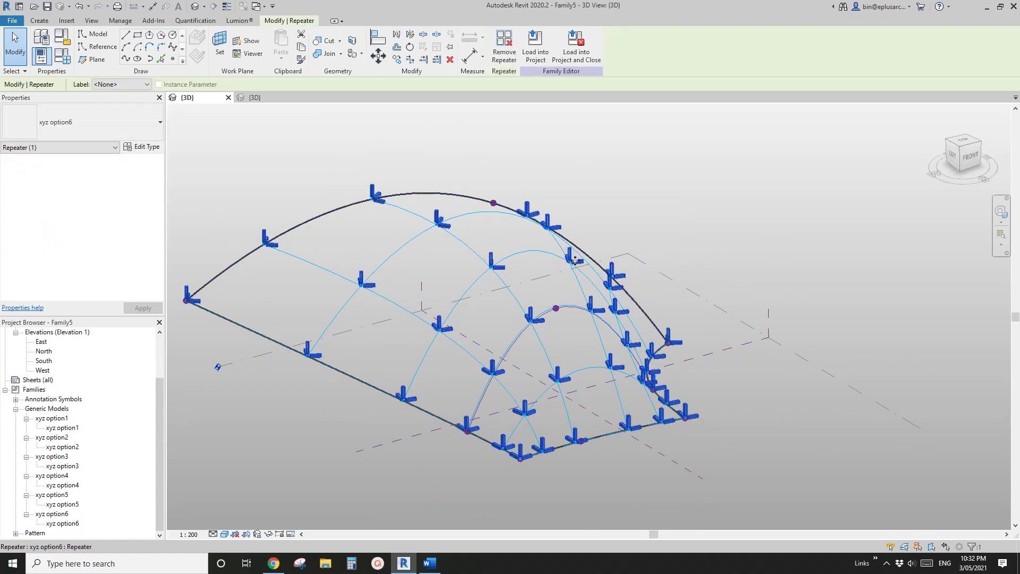
Step: Switch the repeater on the reshaped divided surface from xyz option6 to xyz option5
key(Escape)
scroll(590, 278, up, 1)
middle_drag(589, 281, 597, 279)
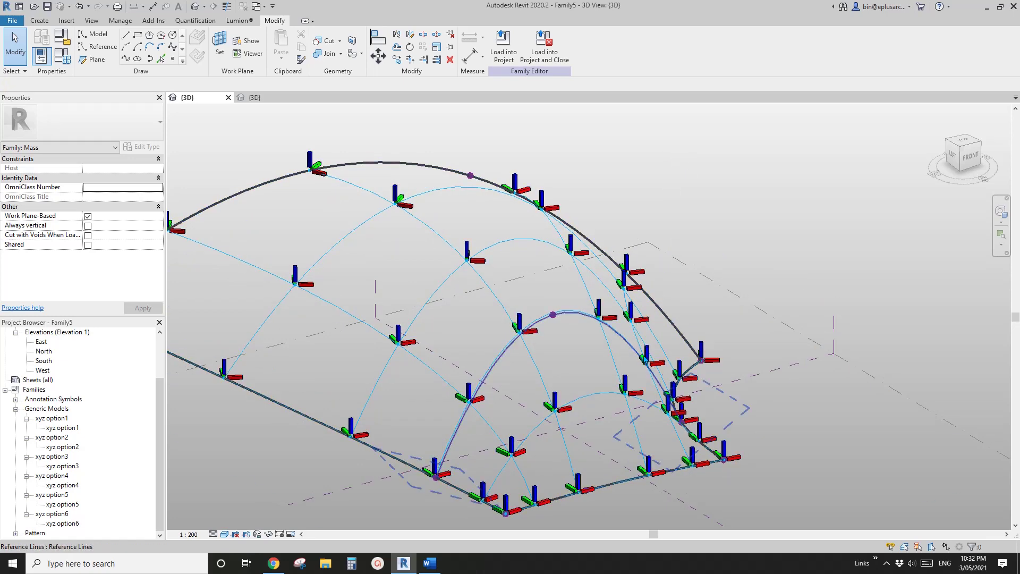
scroll(647, 364, down, 2)
shift+middle_drag(647, 365, 648, 417)
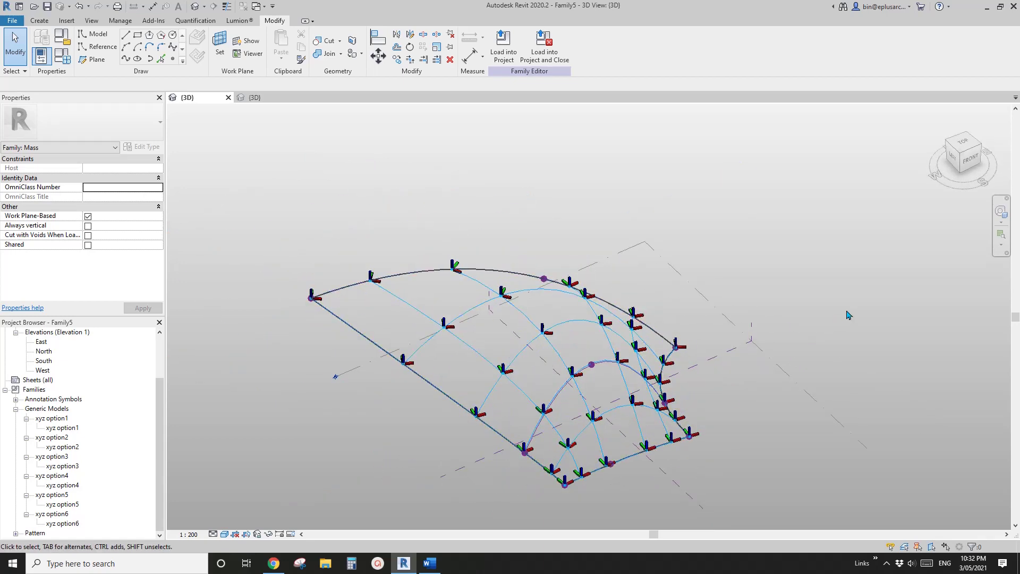
click(603, 325)
scroll(603, 325, up, 2)
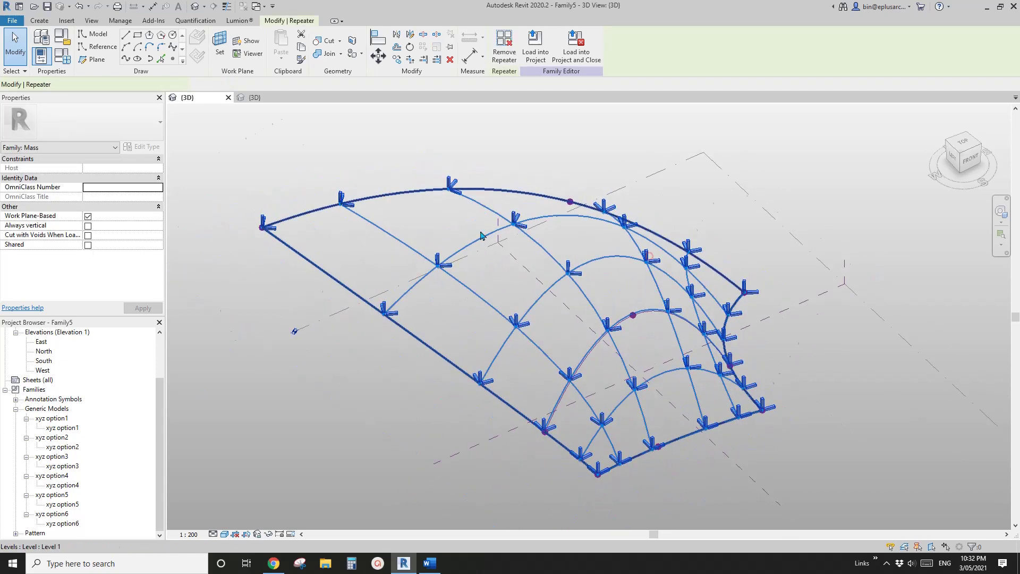
click(129, 126)
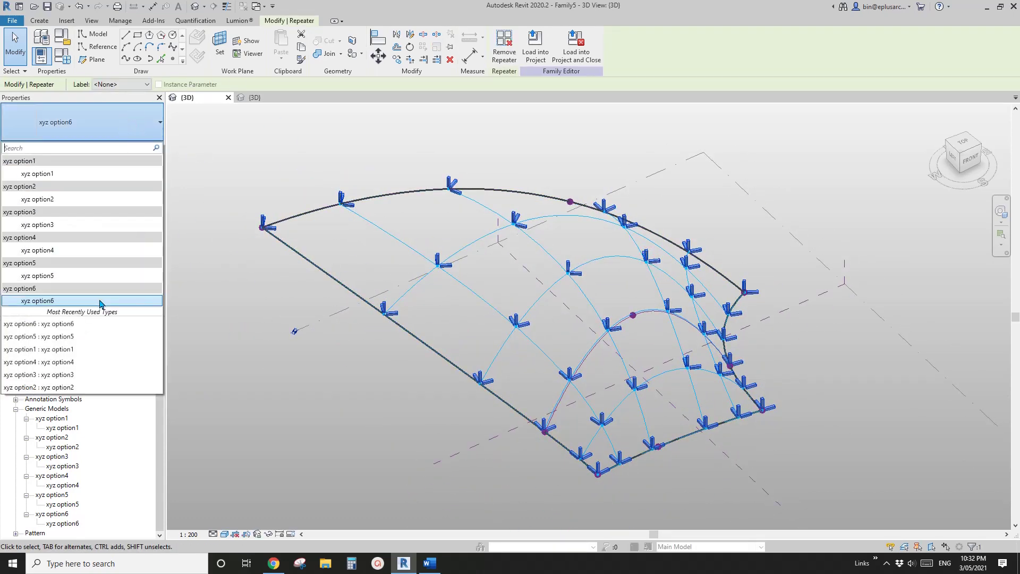
click(68, 278)
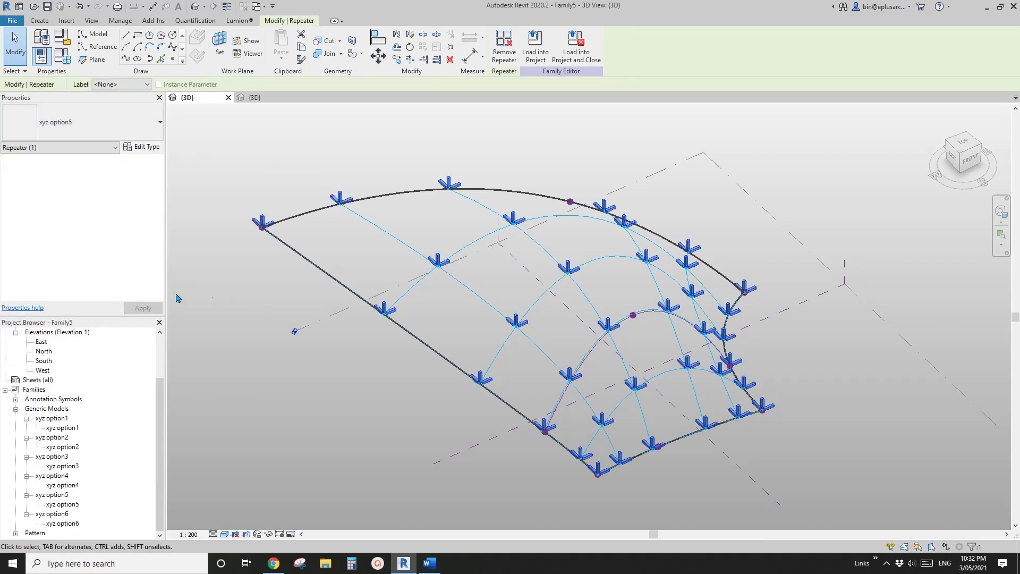
Step: Alternate the repeater between xyz option6 and xyz option5 to compare their axes, ending on xyz option6
click(119, 129)
click(62, 300)
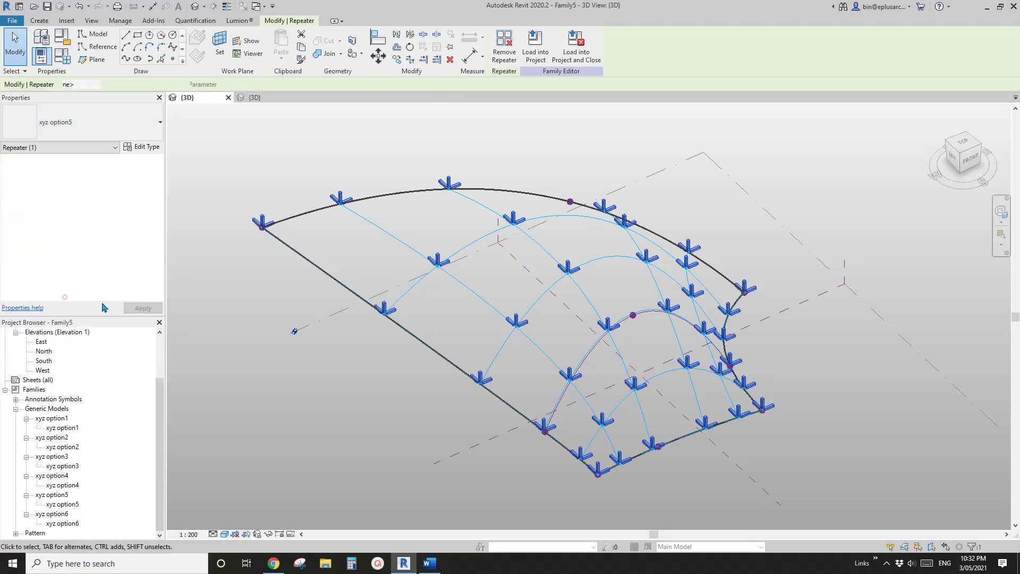
click(94, 122)
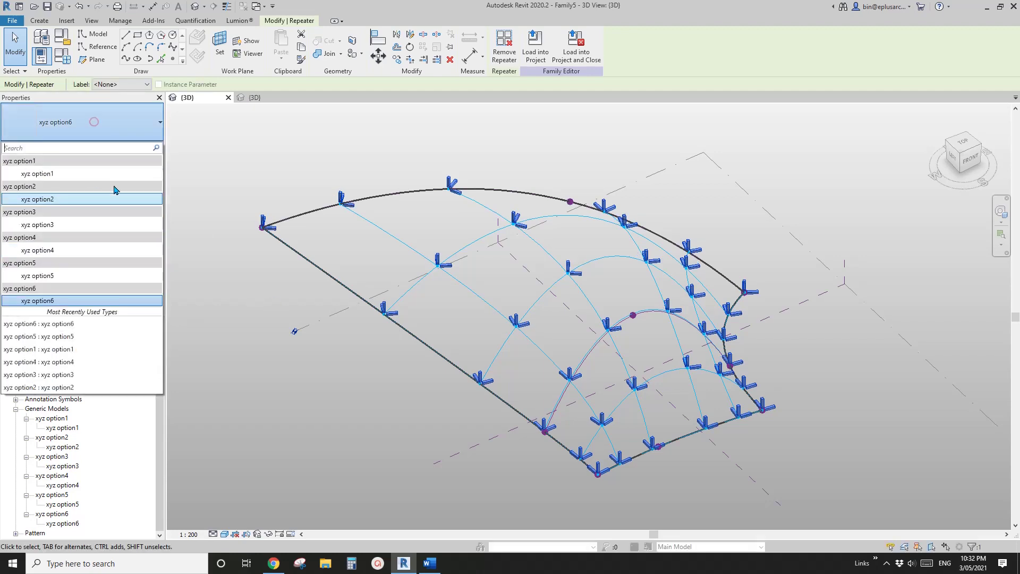
click(66, 276)
click(116, 125)
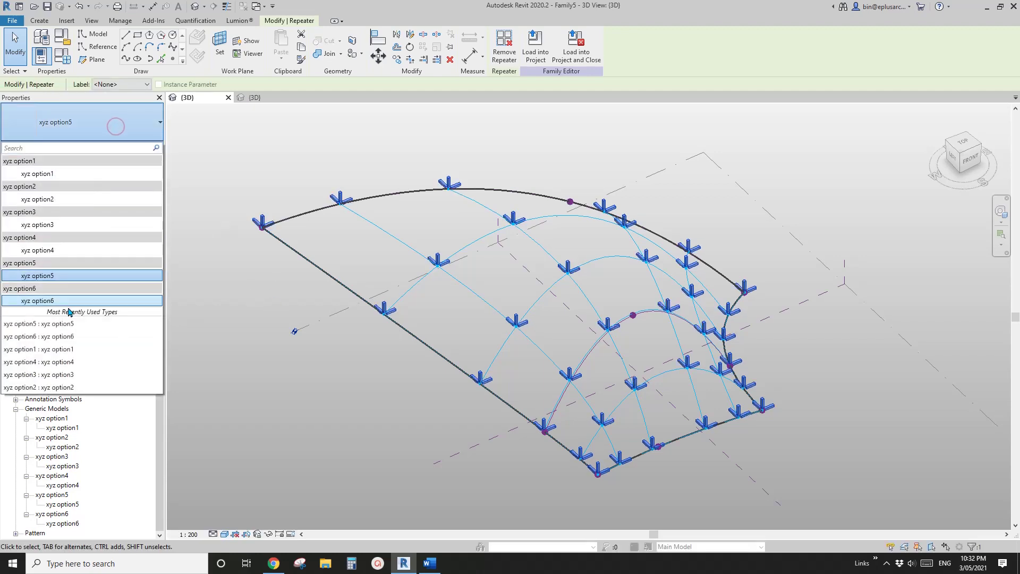
click(64, 304)
Step: Set the repeater to xyz option1 and view its axes on the surface from the right side
click(68, 126)
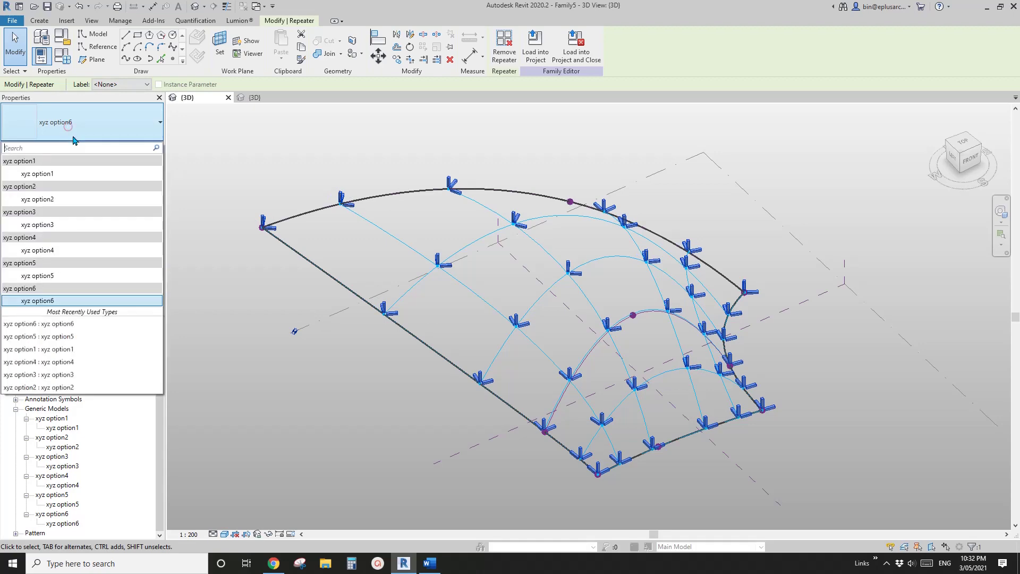
click(61, 179)
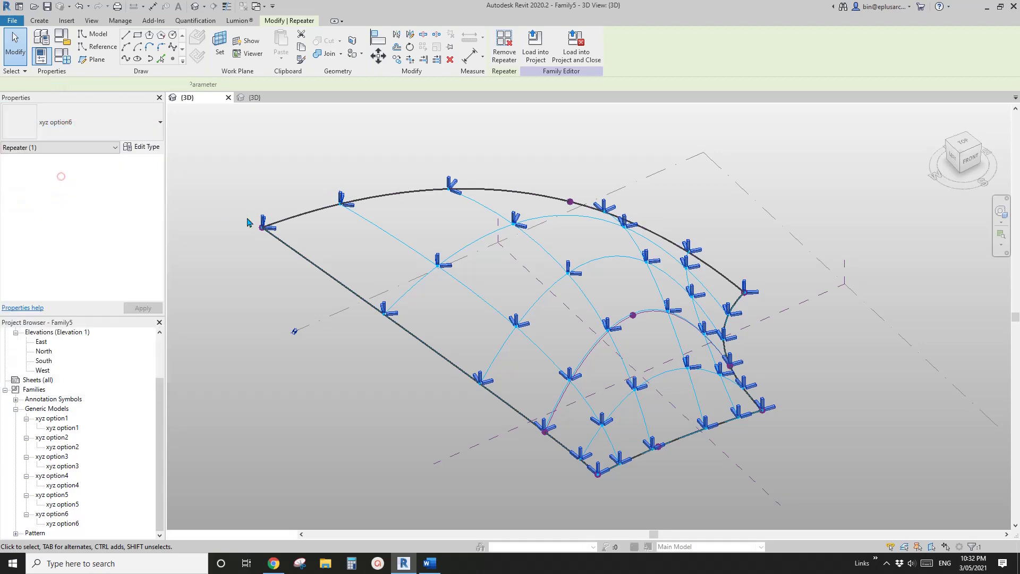
key(Escape)
shift+middle_drag(639, 342, 456, 196)
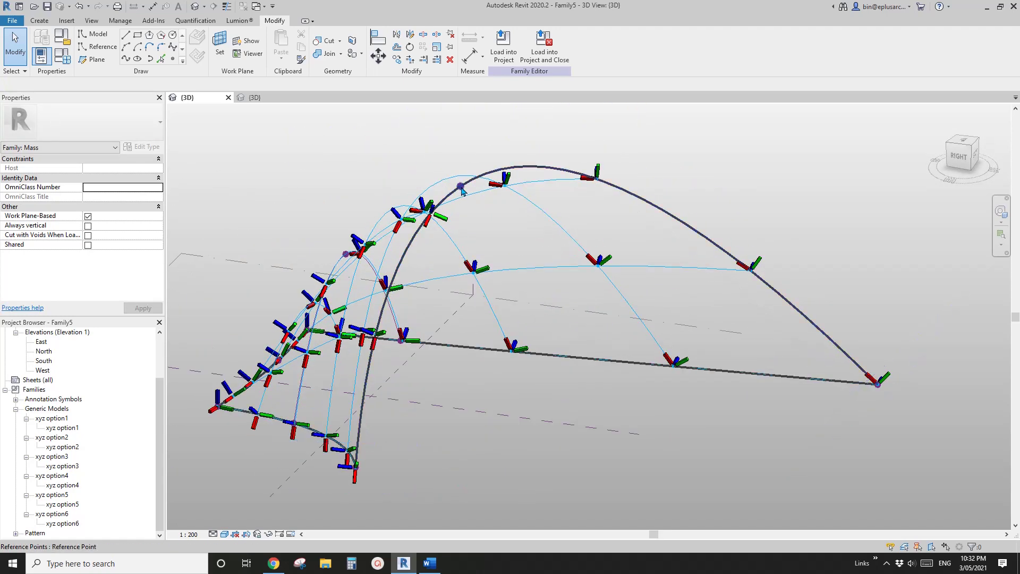
Step: Lower the middle reference points of the outer arch and the inner arch to flatten the surface
click(460, 187)
drag(479, 337, 479, 332)
key(Escape)
click(345, 255)
click(344, 249)
click(352, 262)
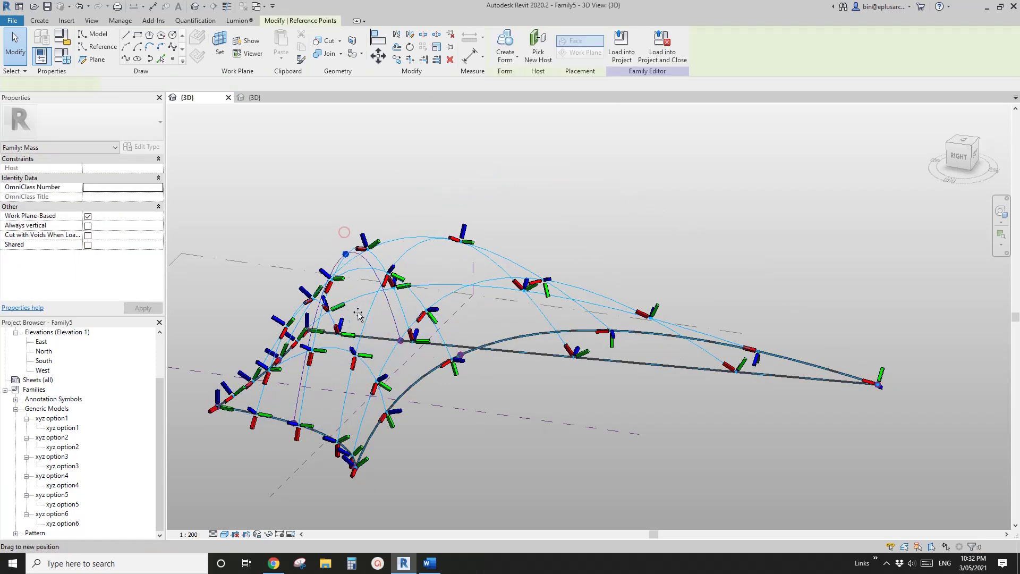
drag(362, 324, 365, 326)
shift+middle_drag(388, 348, 464, 318)
key(Escape)
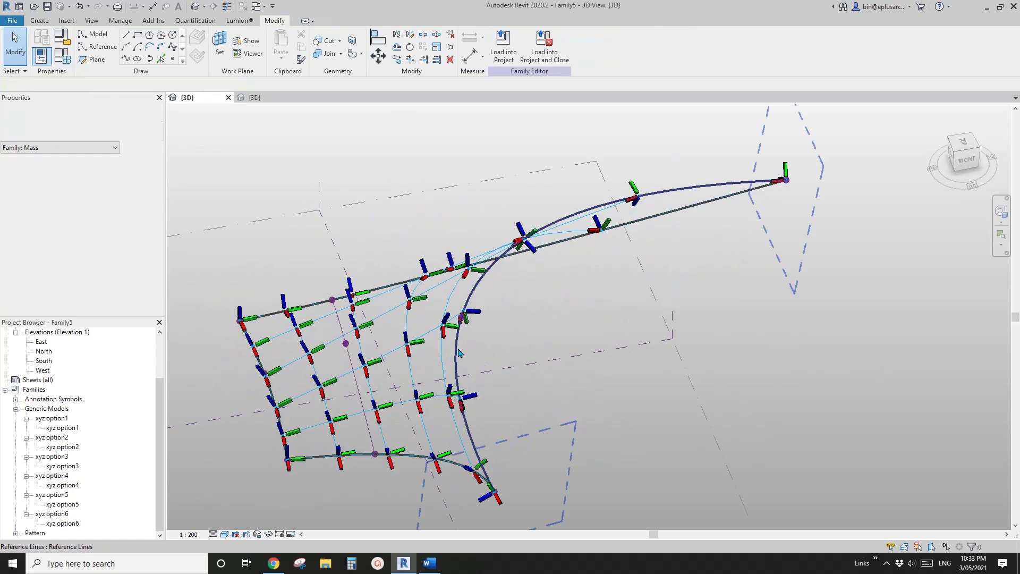
Step: Pull the surface's far corner reference point inward, about 28,900 and 44,700 from the centre reference planes
click(463, 318)
key(Escape)
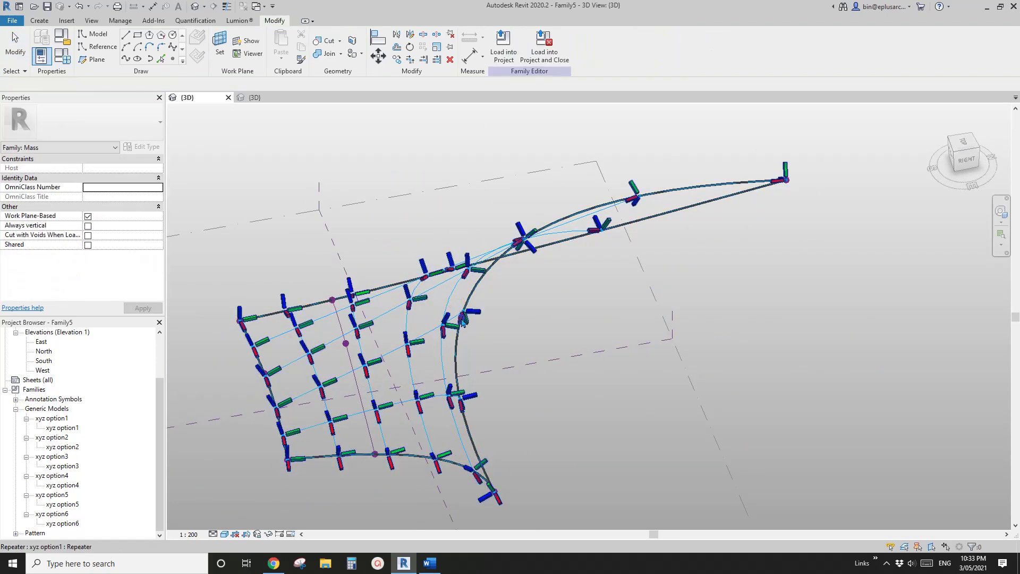
click(465, 319)
shift+middle_drag(587, 290, 891, 292)
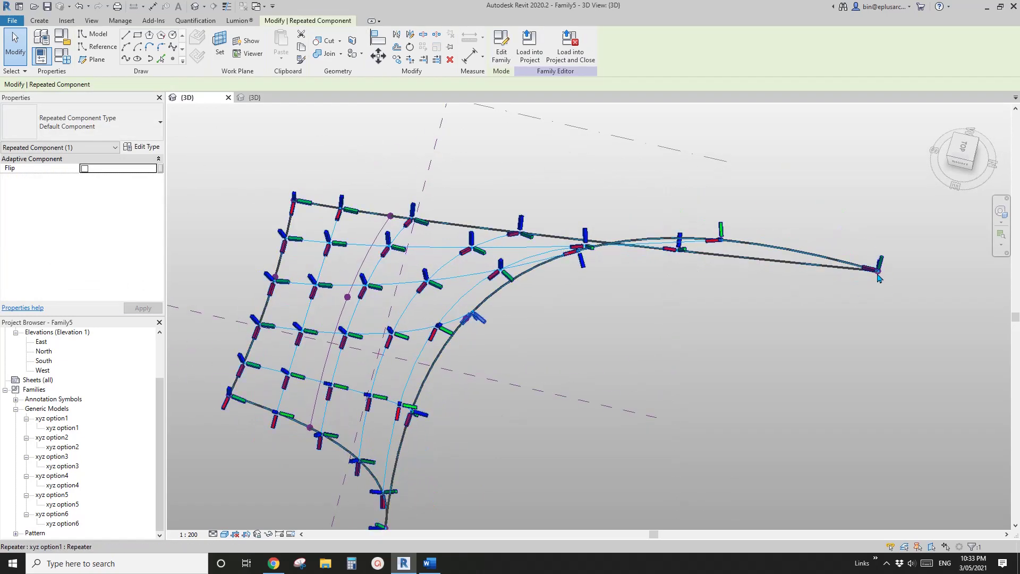
click(878, 273)
drag(889, 287, 625, 193)
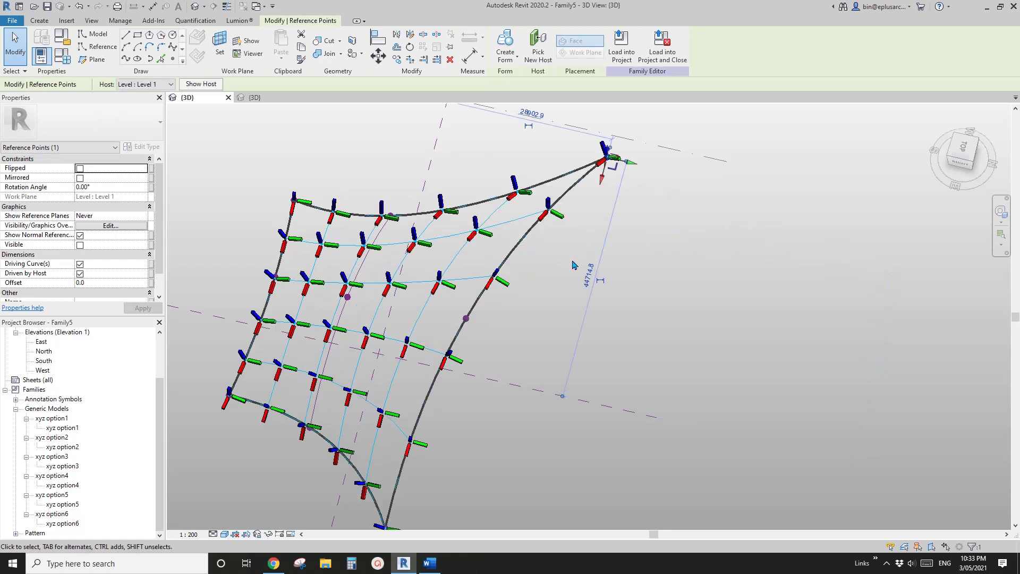
click(551, 255)
Step: Change the repeater on the flattened surface to xyz option6
shift+middle_drag(550, 256, 560, 336)
scroll(520, 362, up, 2)
click(534, 341)
click(113, 123)
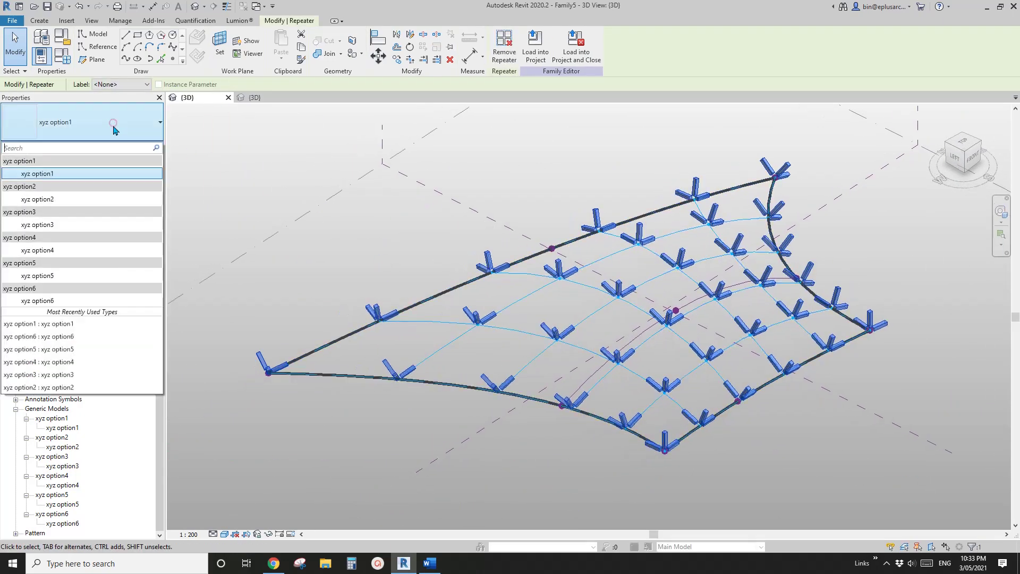
click(59, 301)
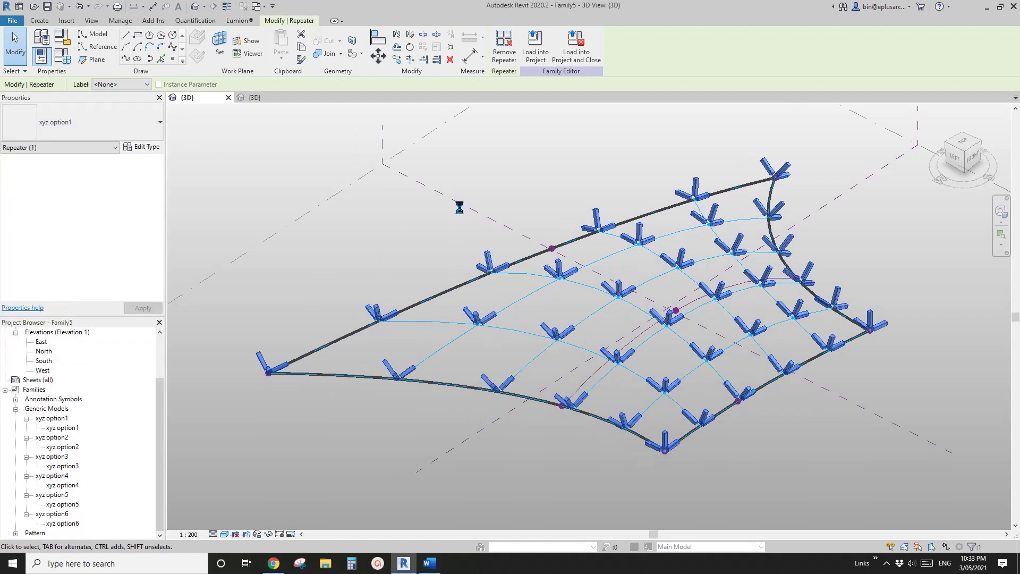
Step: Examine from above and obliquely how the xyz option6 red, green and blue axes align with the surface's grid lines
shift+middle_drag(481, 325, 449, 439)
key(Escape)
shift+middle_drag(451, 378, 444, 451)
middle_drag(585, 348, 569, 339)
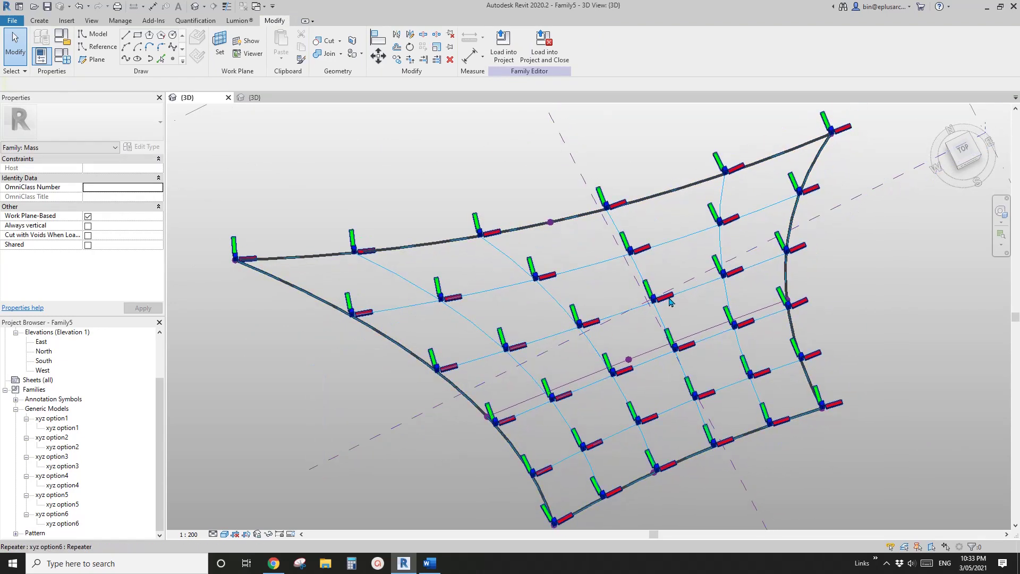
shift+middle_drag(656, 350, 743, 196)
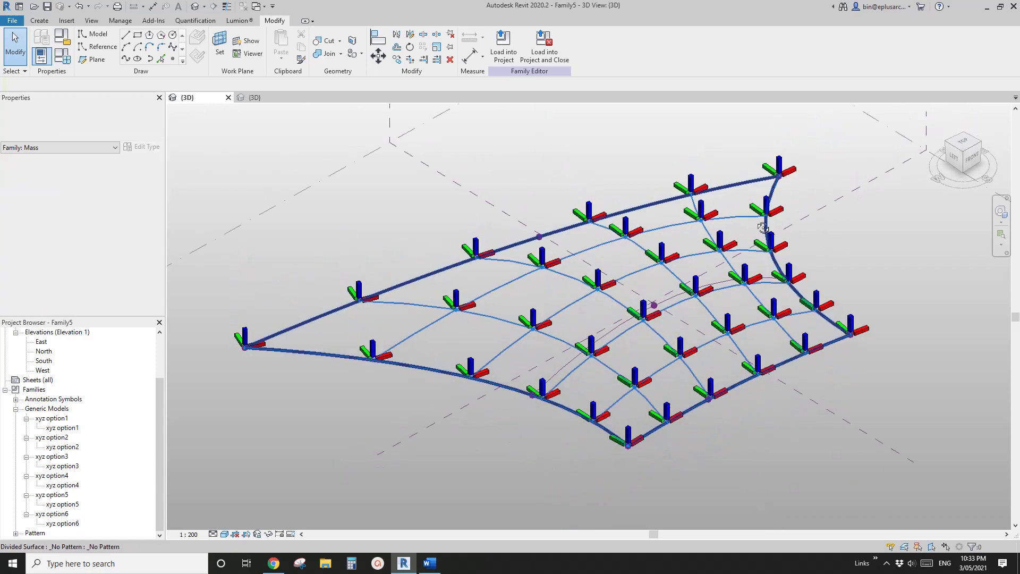
shift+middle_drag(696, 291, 588, 425)
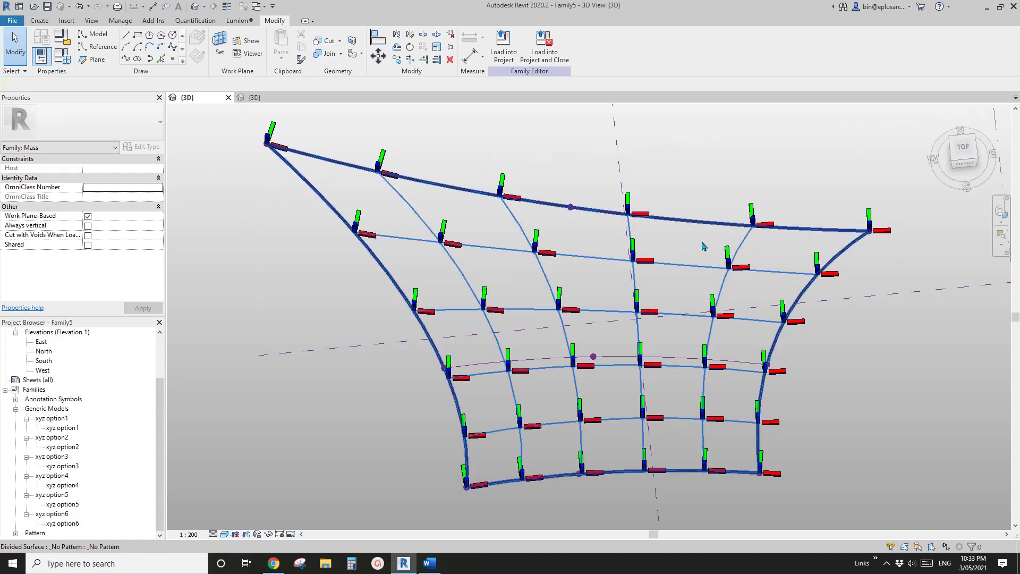
shift+middle_drag(446, 231, 512, 341)
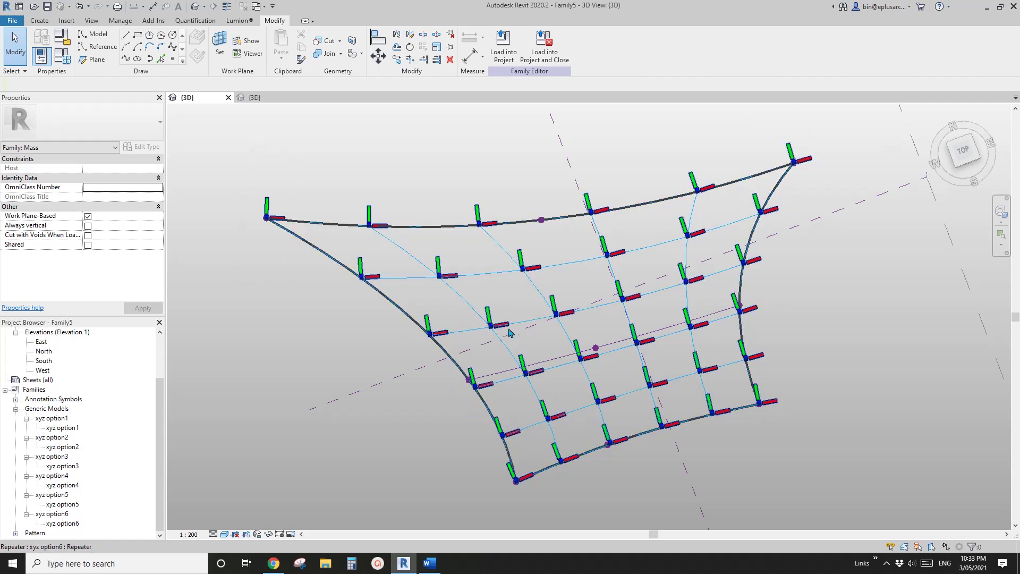
shift+middle_drag(504, 327, 526, 327)
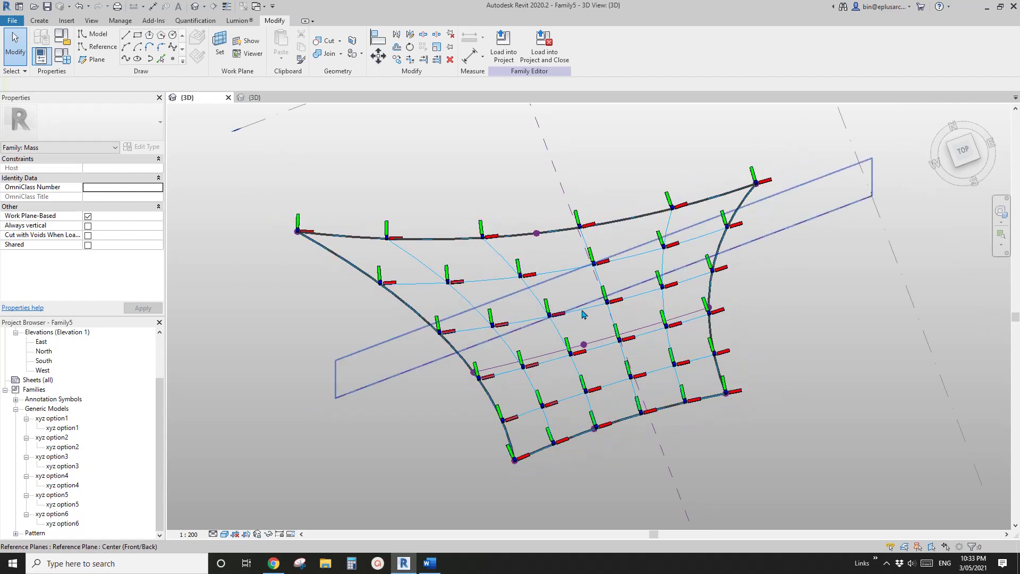
shift+middle_drag(644, 380, 632, 409)
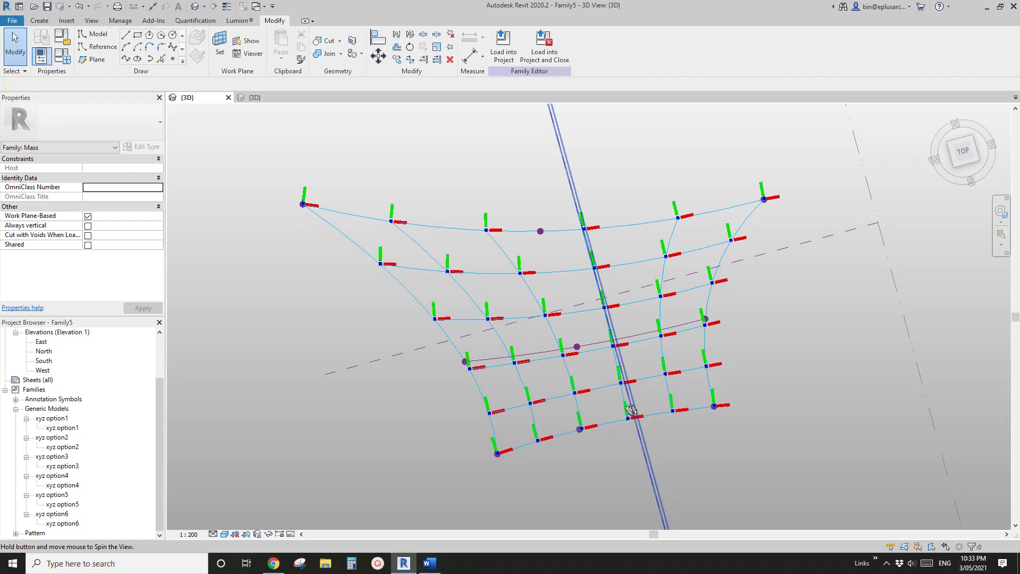
shift+middle_drag(631, 410, 638, 372)
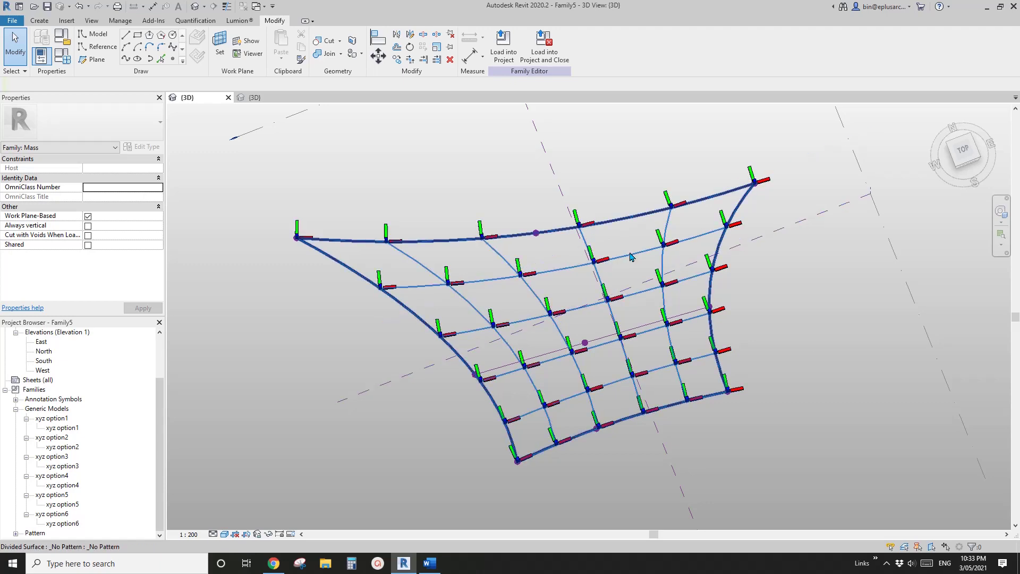
shift+middle_drag(652, 252, 657, 284)
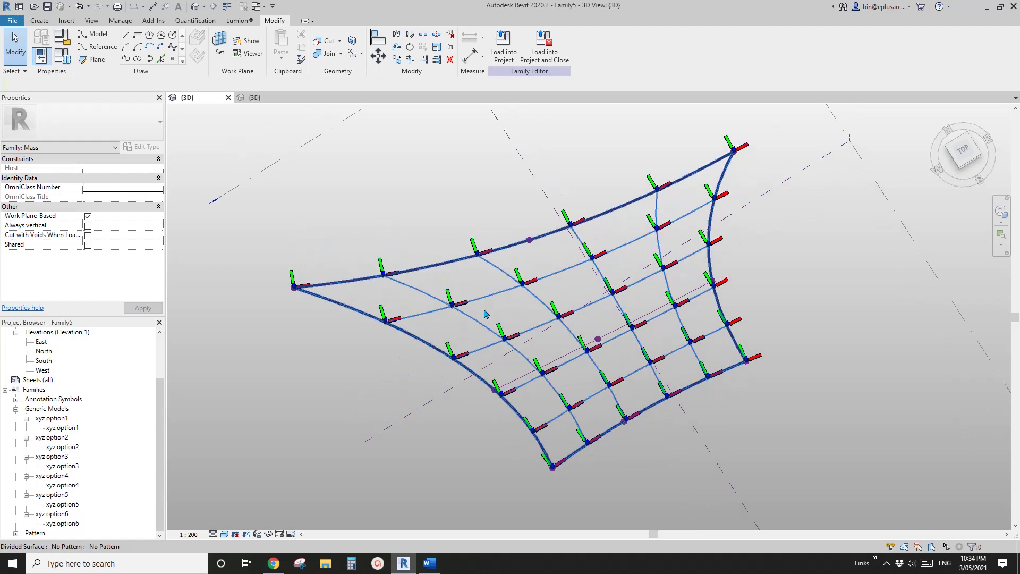
shift+middle_drag(511, 307, 511, 185)
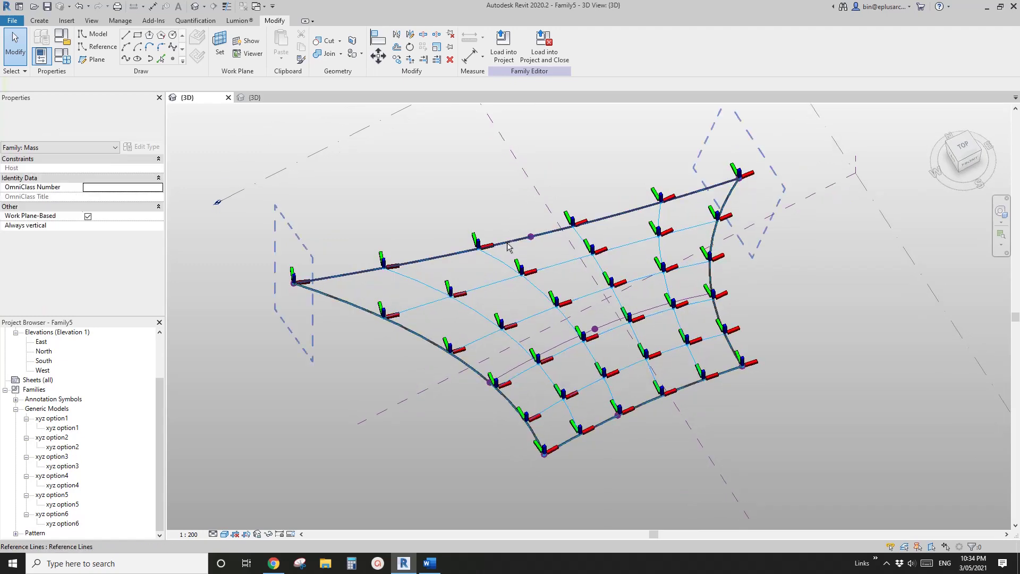
Step: Swap the repeater to xyz option5 and inspect its axes against the grid lines from above
click(479, 239)
click(115, 120)
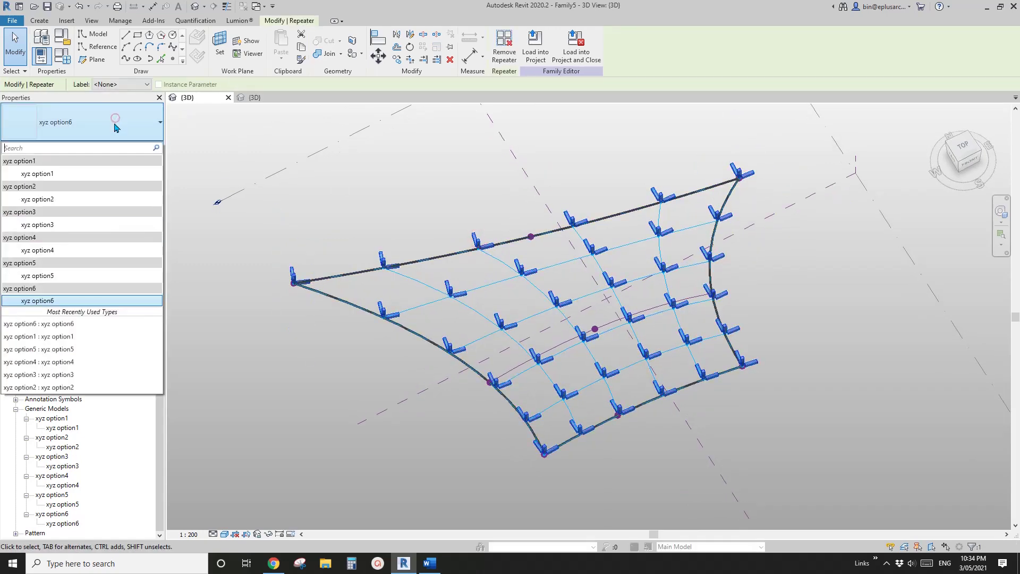
click(72, 275)
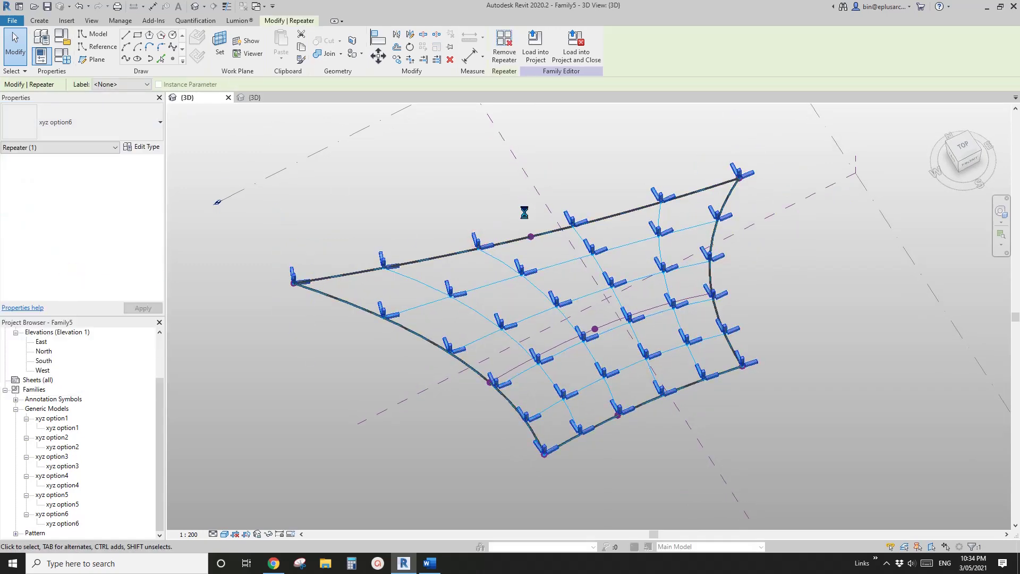
shift+middle_drag(581, 278, 570, 361)
shift+middle_drag(622, 337, 613, 379)
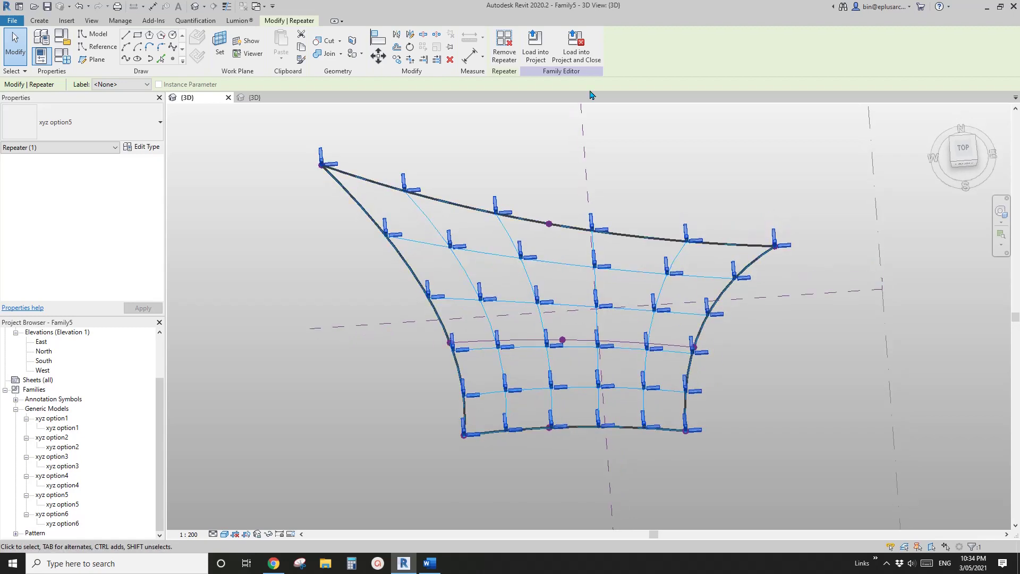
shift+middle_drag(619, 274, 653, 317)
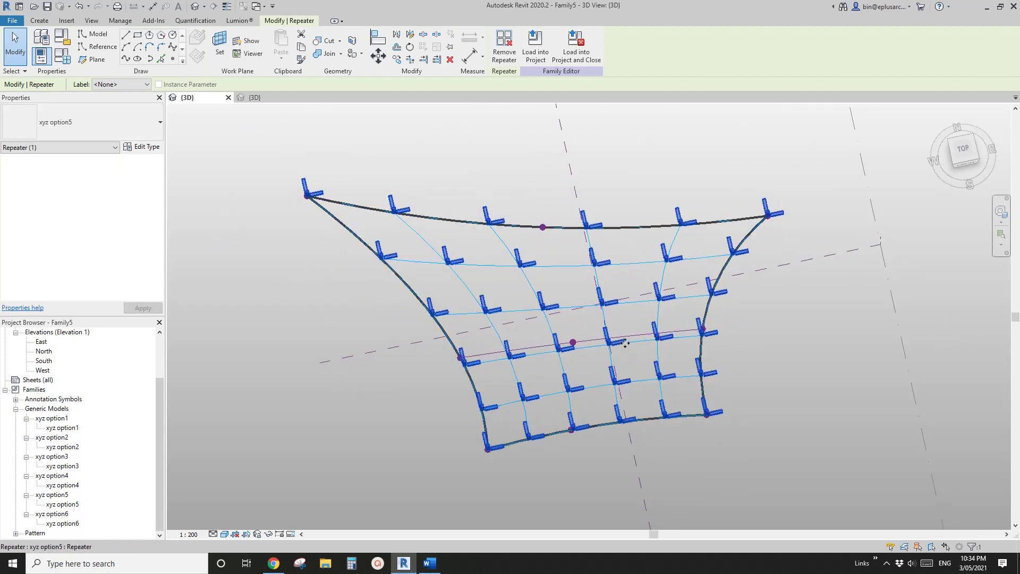
Step: Return the repeater to xyz option1 and inspect its axes on the flattened surface from oblique angles
click(116, 123)
click(63, 173)
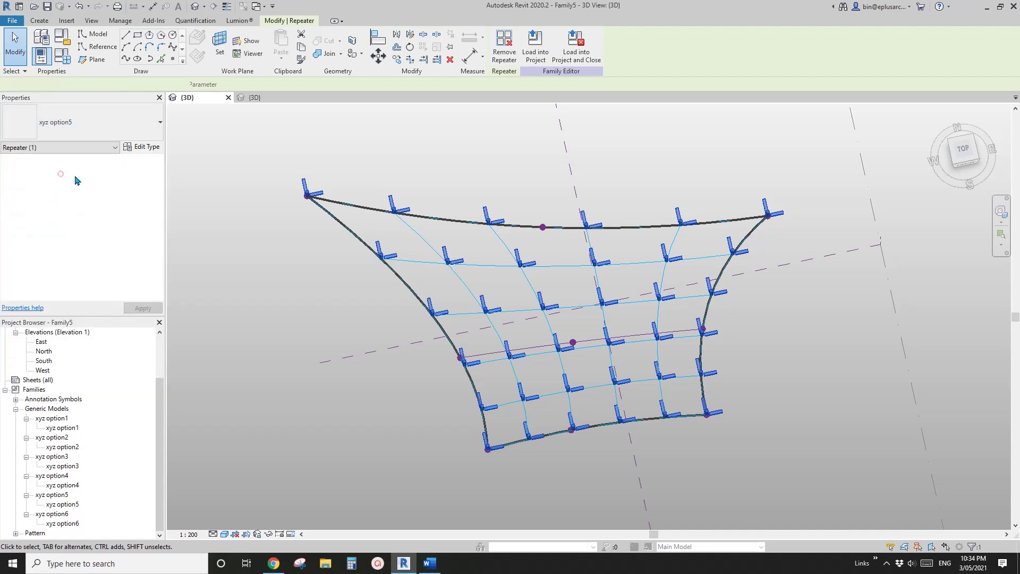
shift+middle_drag(623, 403, 731, 229)
scroll(713, 260, up, 2)
shift+middle_drag(706, 261, 624, 344)
scroll(717, 245, up, 2)
scroll(734, 333, down, 2)
scroll(599, 391, down, 1)
Step: Examine the tilt of the xyz option1 blue and green axes from the surface's left side
key(Escape)
click(596, 344)
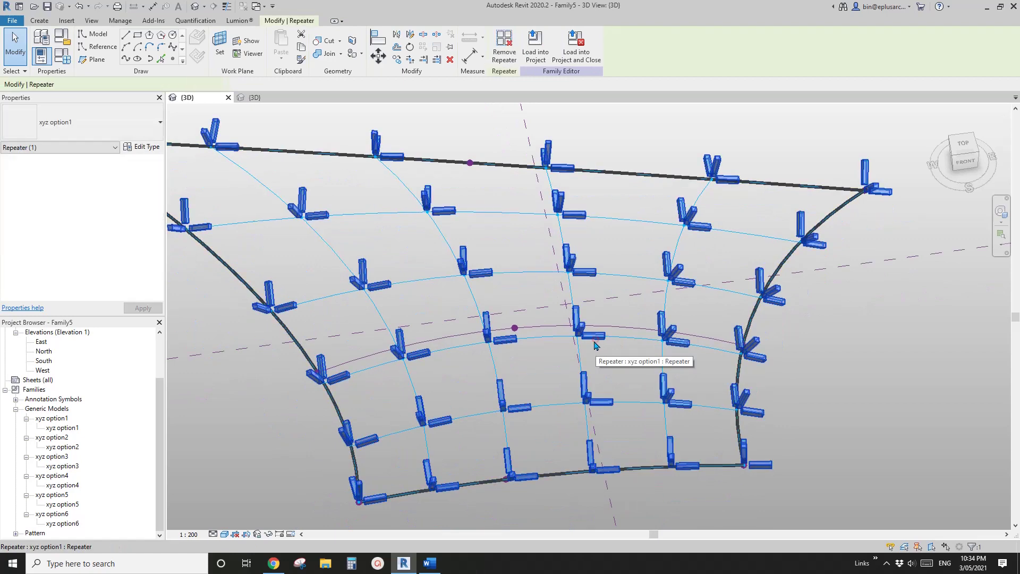
key(Escape)
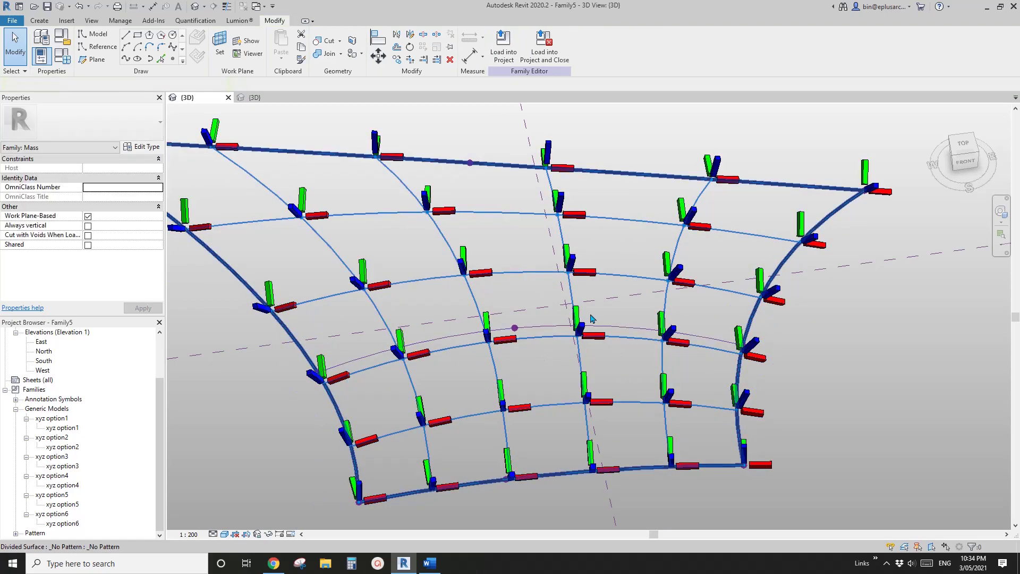
shift+middle_drag(493, 333, 698, 246)
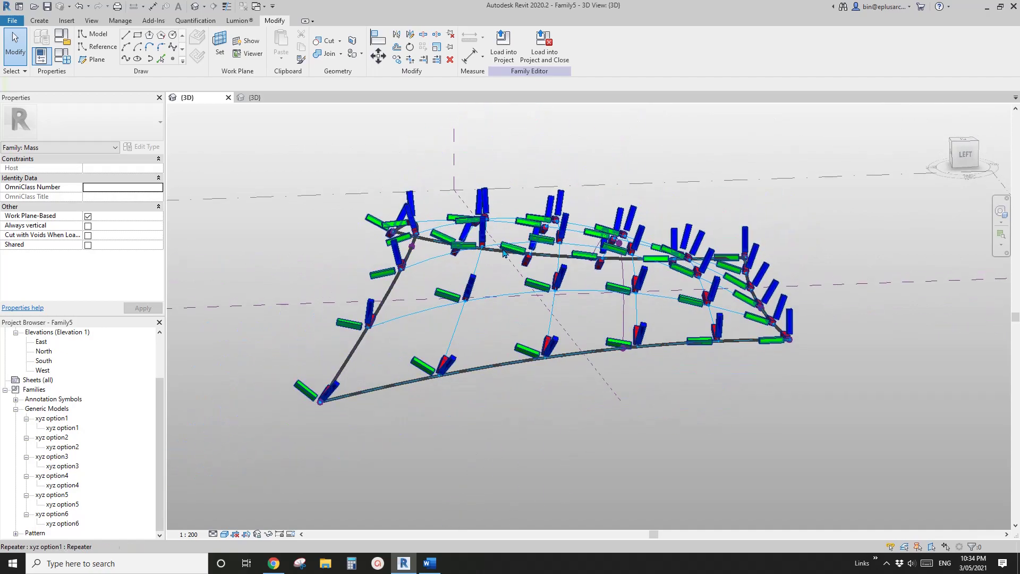
Step: Try the repeater as xyz option2, xyz option3 and xyz option4 on the divided surface
shift+middle_drag(623, 296, 436, 435)
scroll(478, 302, down, 1)
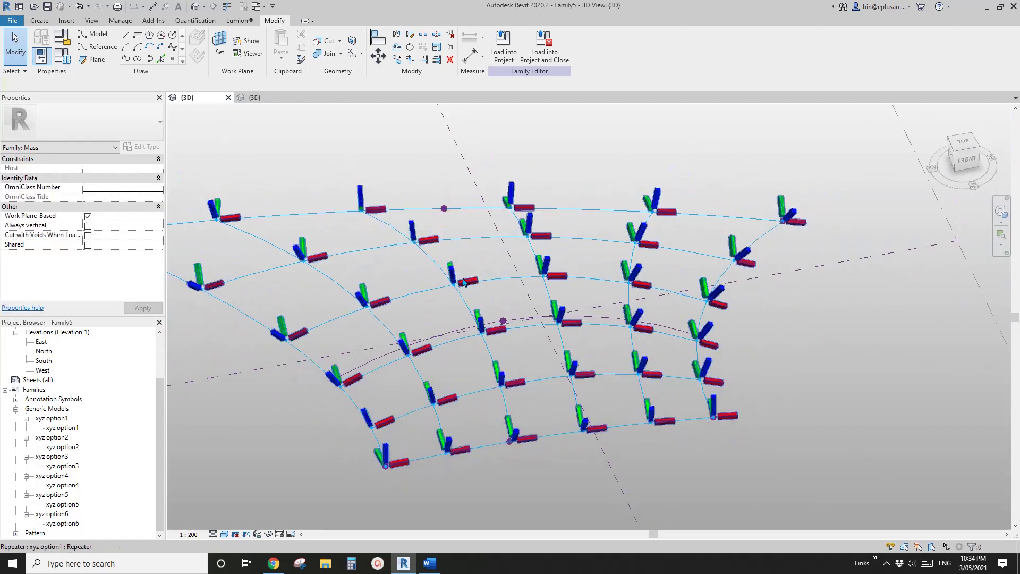
click(455, 274)
click(450, 272)
middle_drag(463, 281, 550, 290)
scroll(550, 290, down, 3)
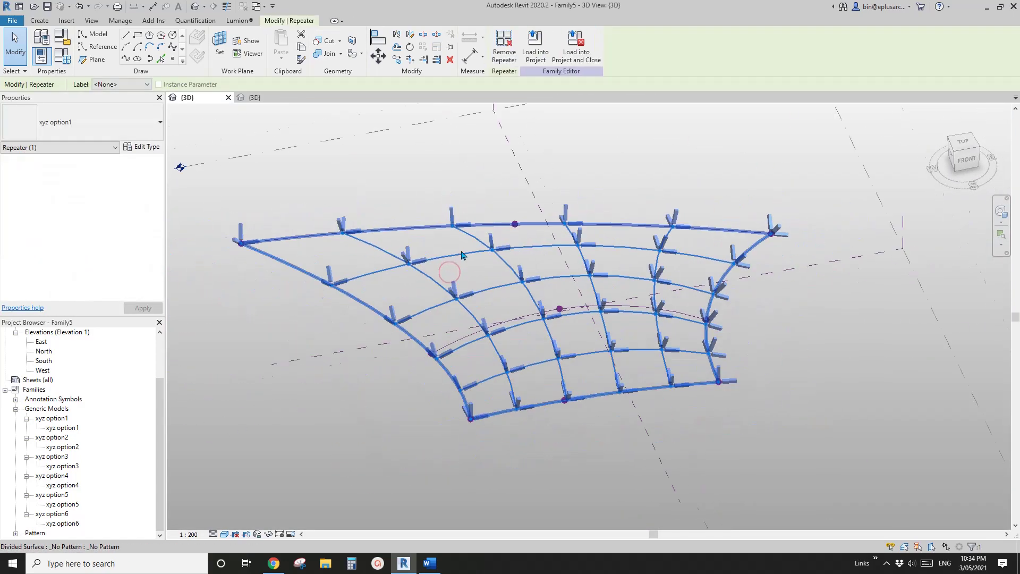
click(78, 109)
click(67, 200)
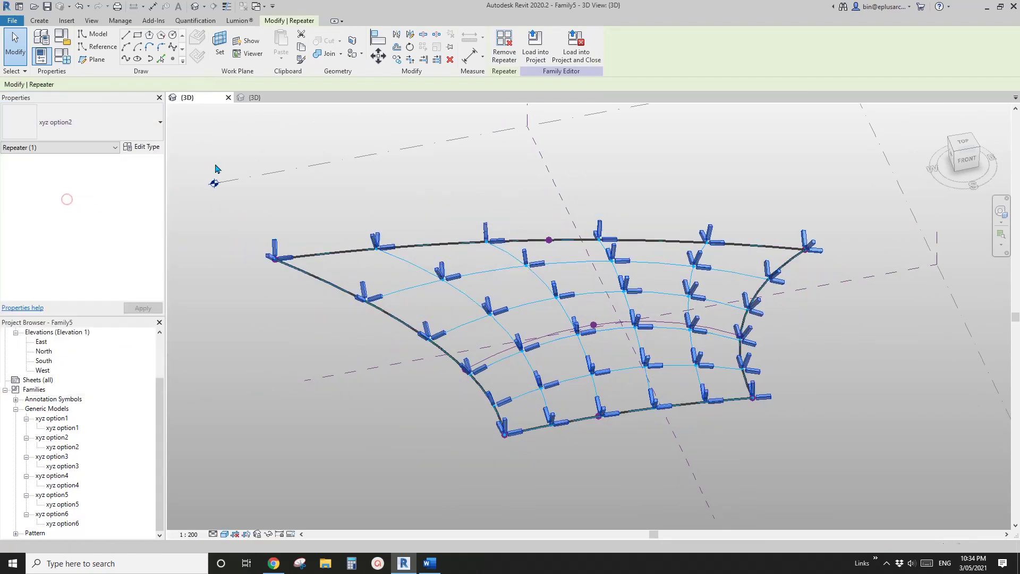
click(105, 122)
click(54, 229)
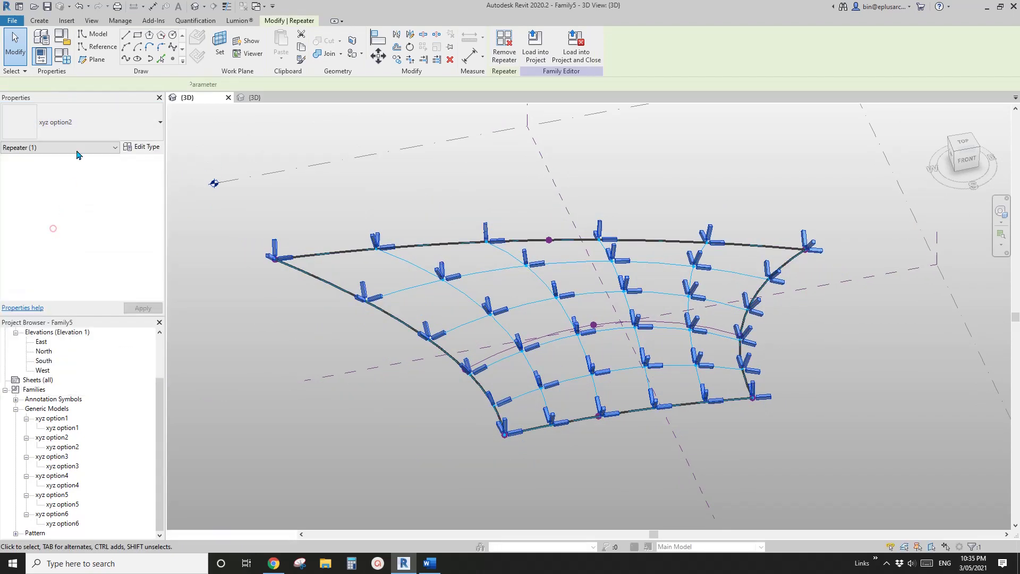
click(83, 125)
click(68, 251)
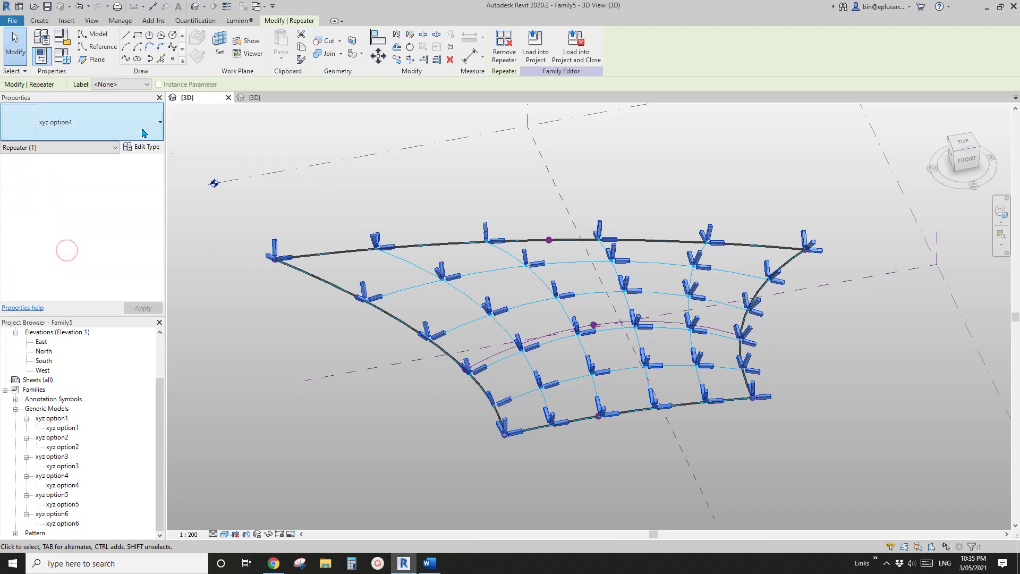
Step: Set the repeater back to xyz option1 and inspect its axes from the surface's front-left corner
click(47, 121)
click(71, 175)
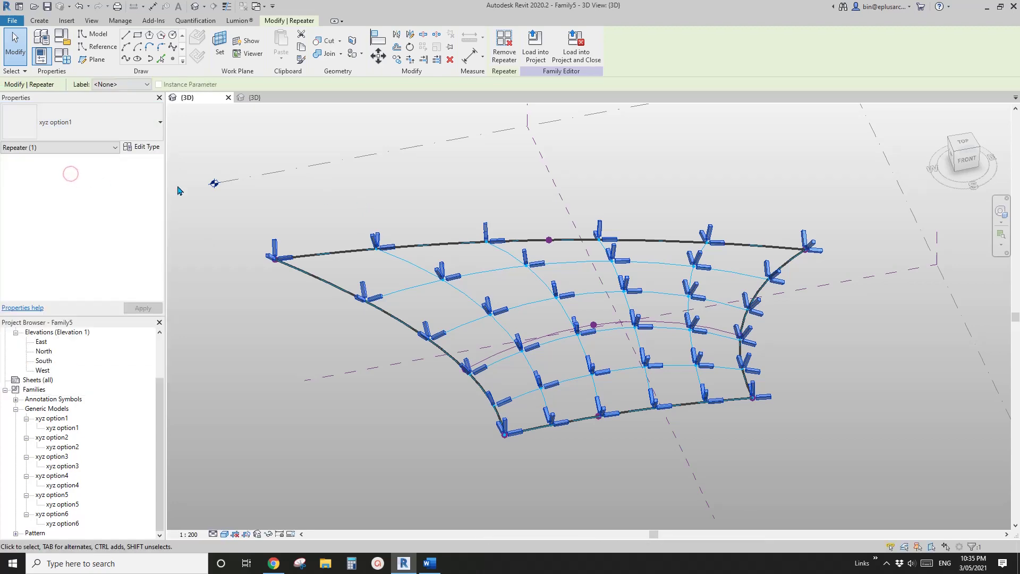
click(388, 184)
shift+middle_drag(482, 238, 508, 234)
scroll(548, 249, down, 4)
scroll(535, 385, up, 5)
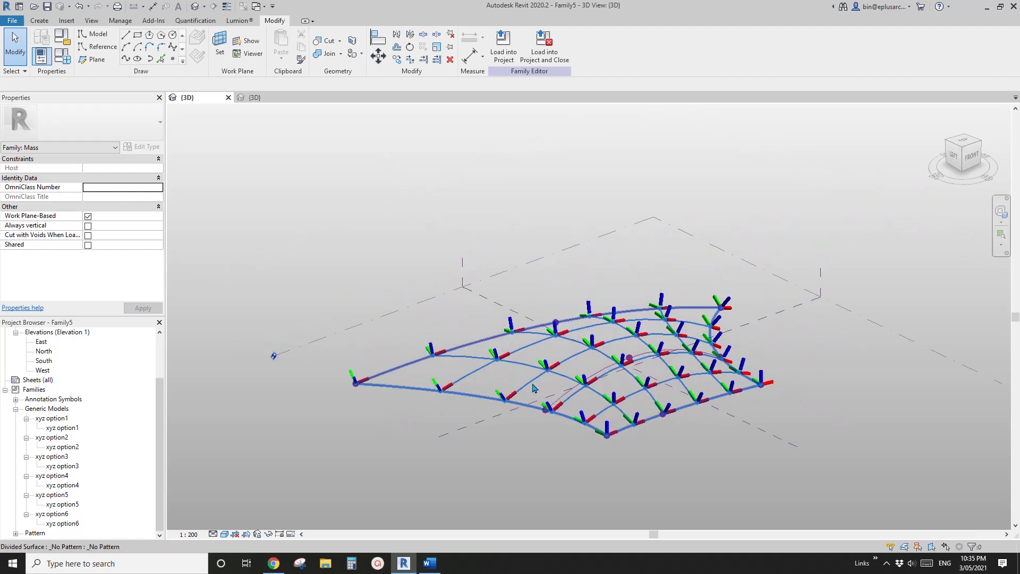
shift+middle_drag(547, 371, 548, 325)
Step: Review the repeater's available xyz types, keeping xyz option1, and examine its axes from the front-left and front-right corners
click(379, 303)
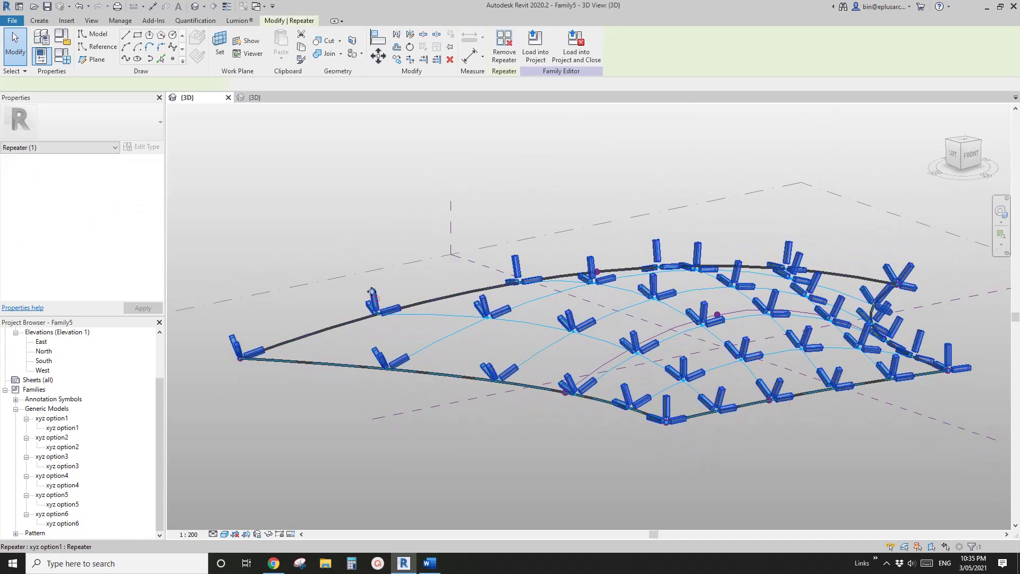
click(75, 122)
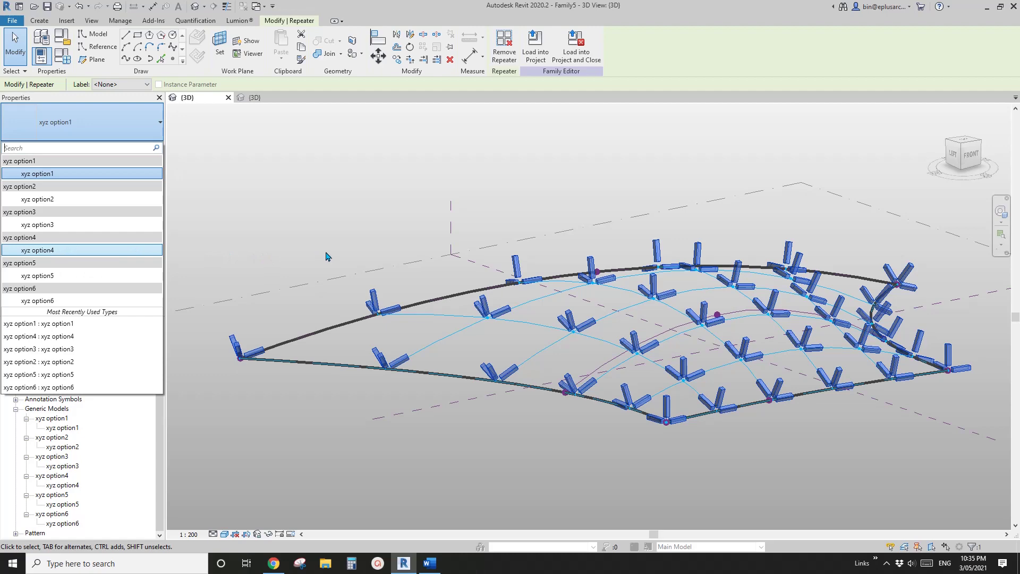
click(343, 240)
shift+middle_drag(531, 308, 520, 345)
click(638, 215)
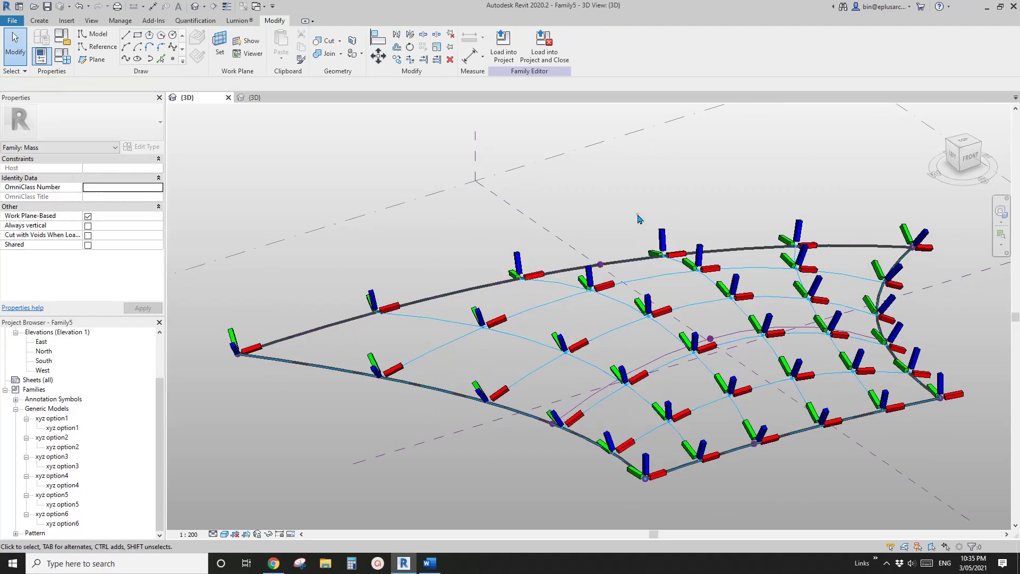
shift+middle_drag(646, 241, 845, 449)
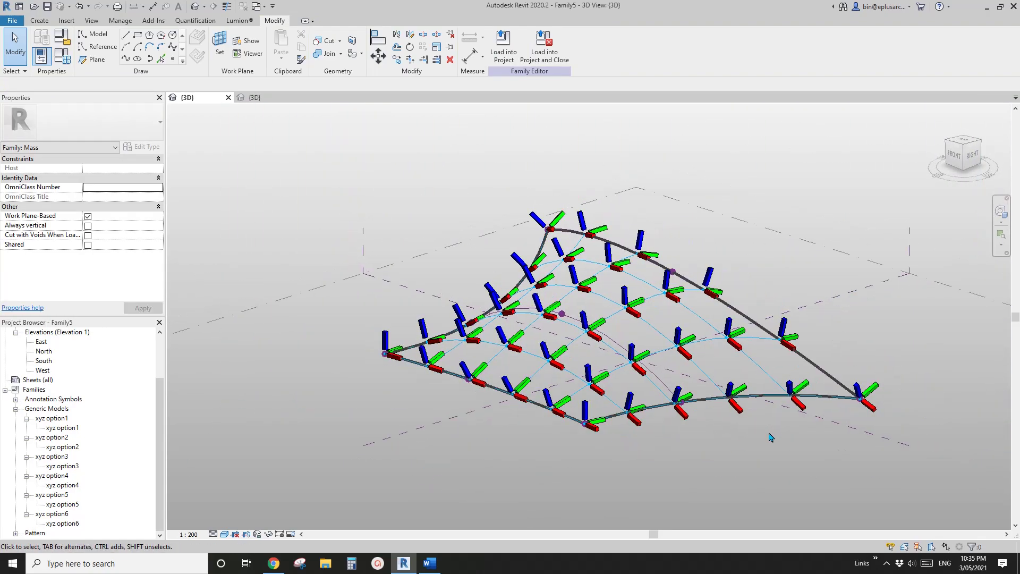